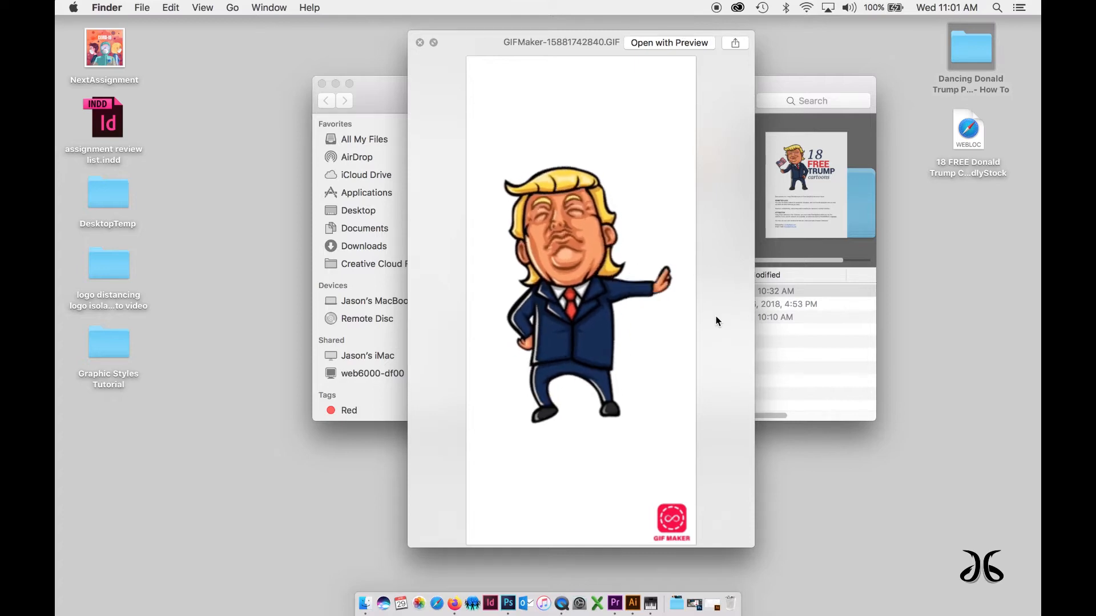
Close the preview of the dancing cartoon GIF and the Finder window of its project folder
left_click_drag(481, 41, 486, 45)
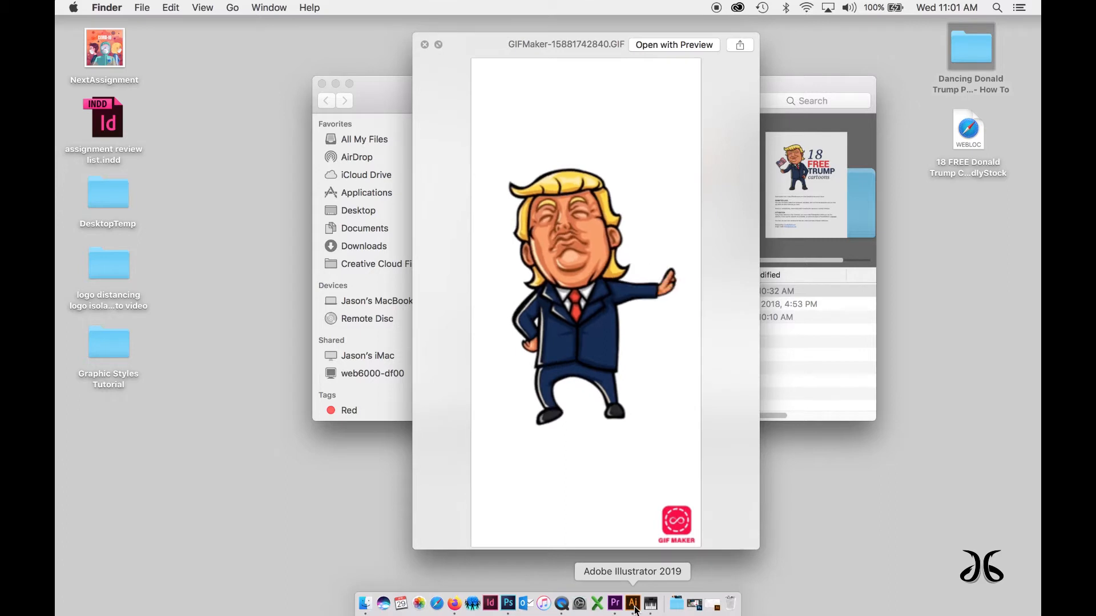
left_click(425, 45)
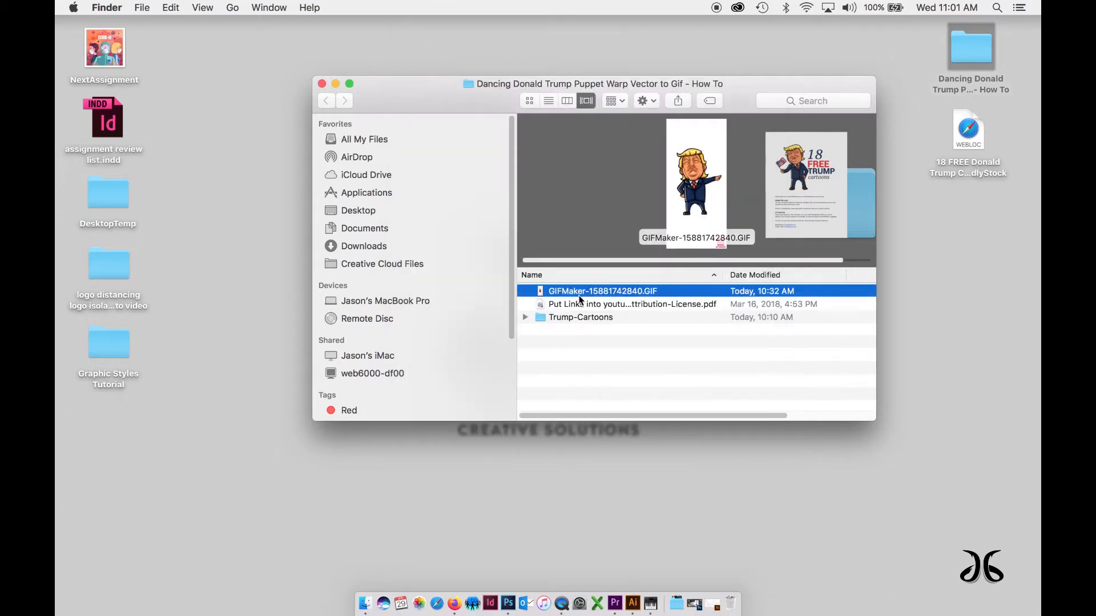
left_click(587, 348)
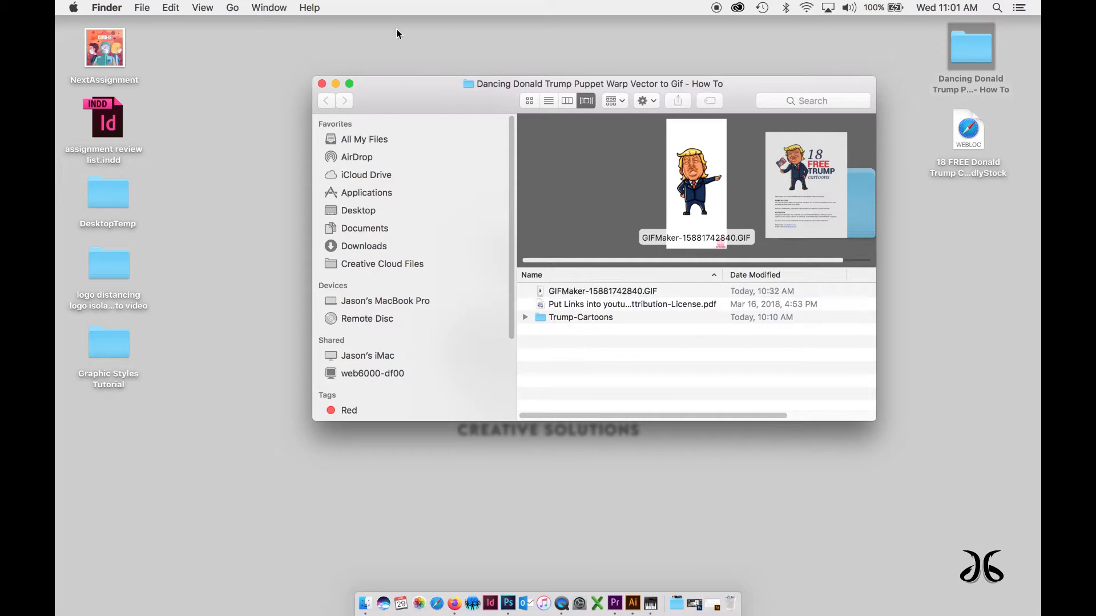
left_click(322, 85)
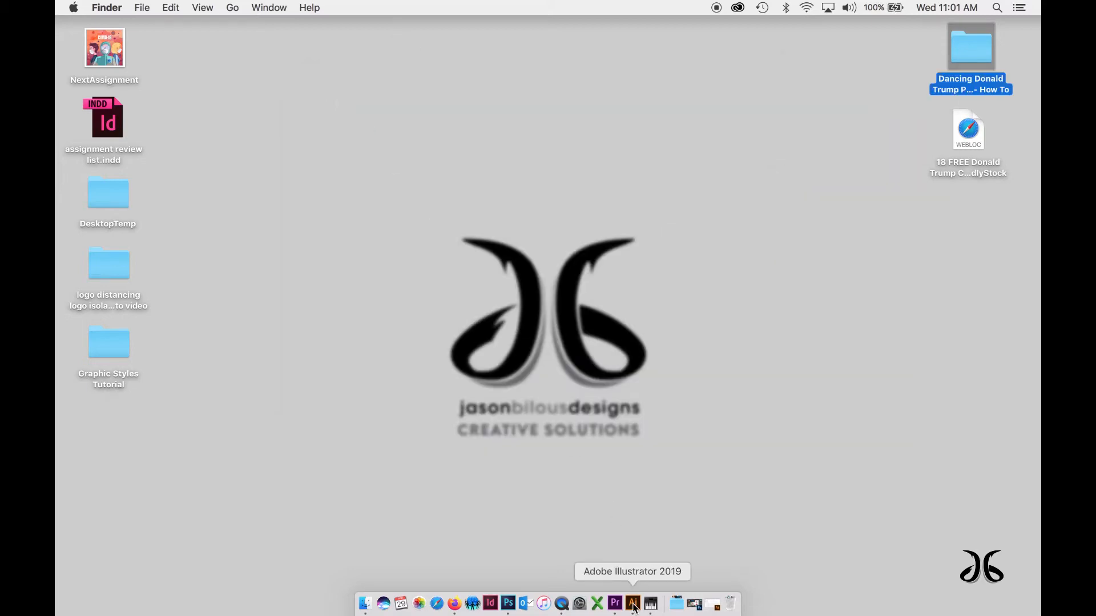
Switch to Adobe Illustrator and create a new document from the iPhone 8/7/6 mobile preset, 750 x 1334 px
left_click(634, 606)
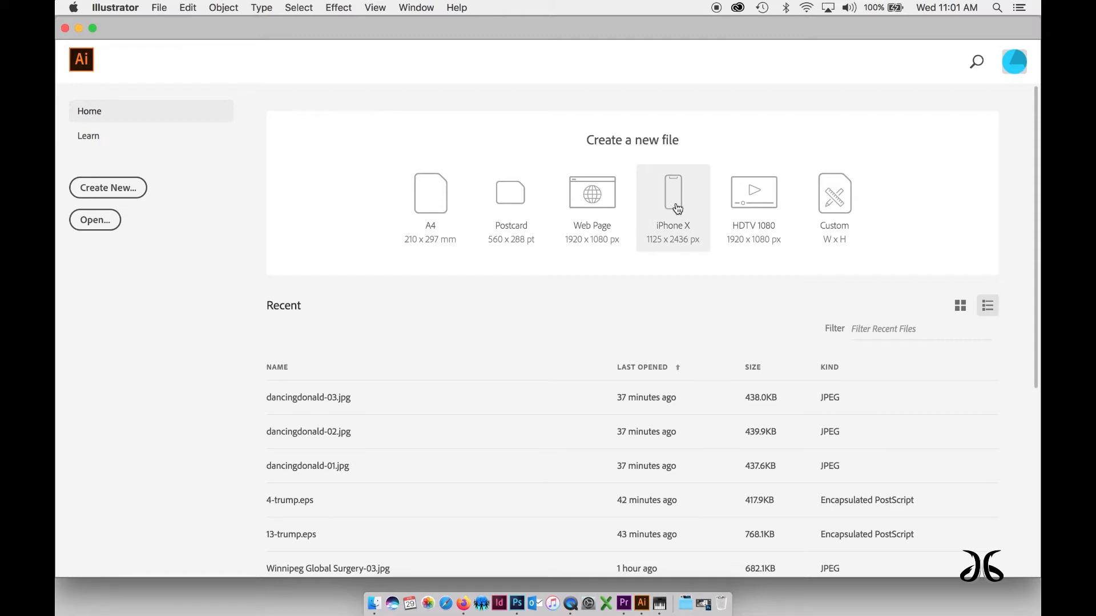
left_click(118, 190)
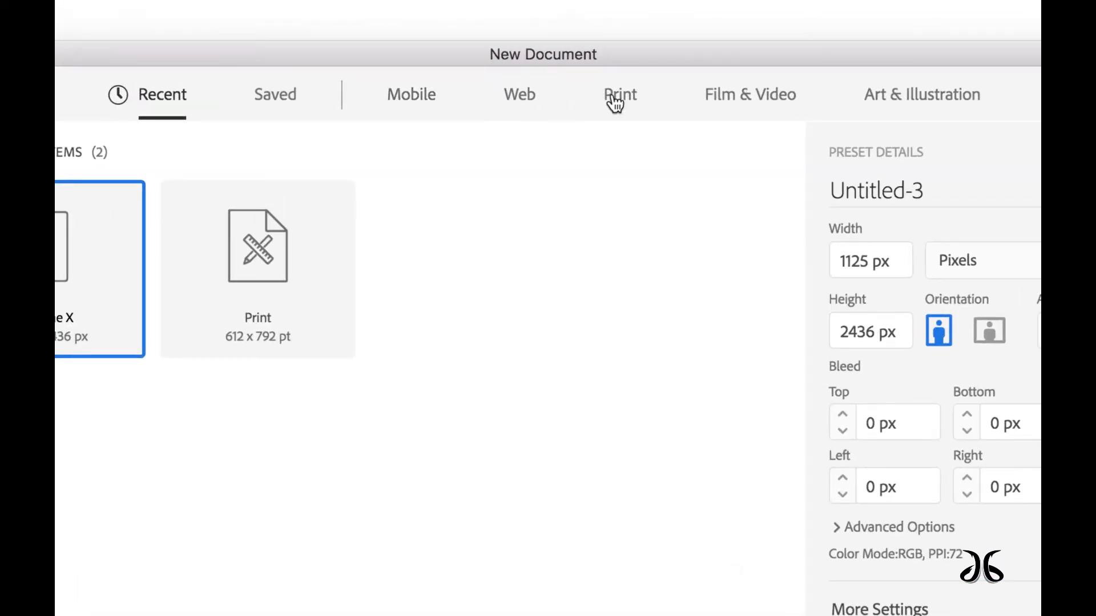
left_click(425, 103)
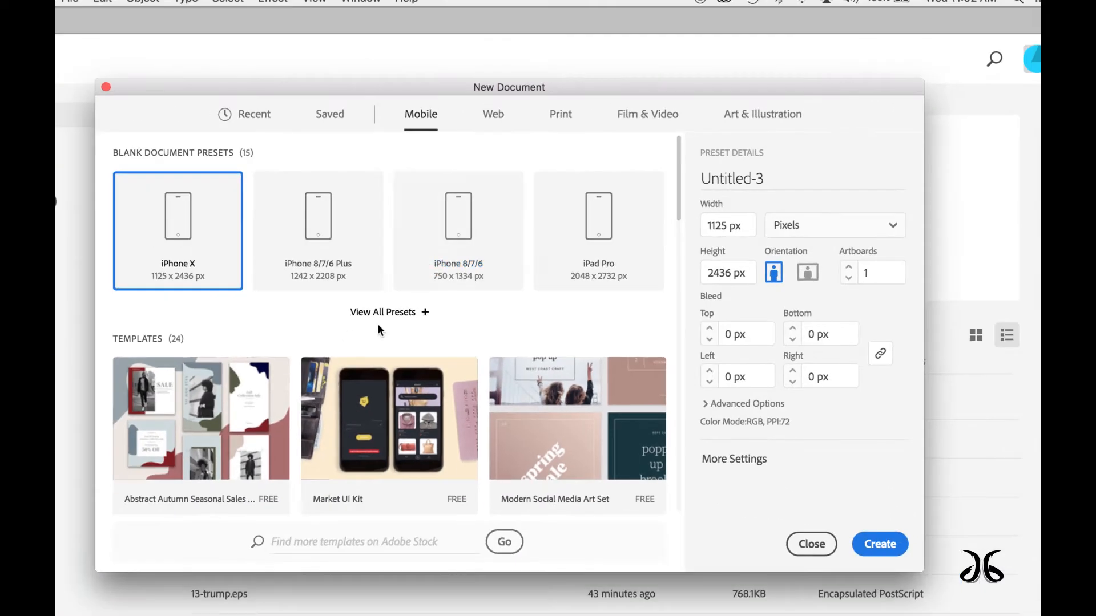
left_click(389, 313)
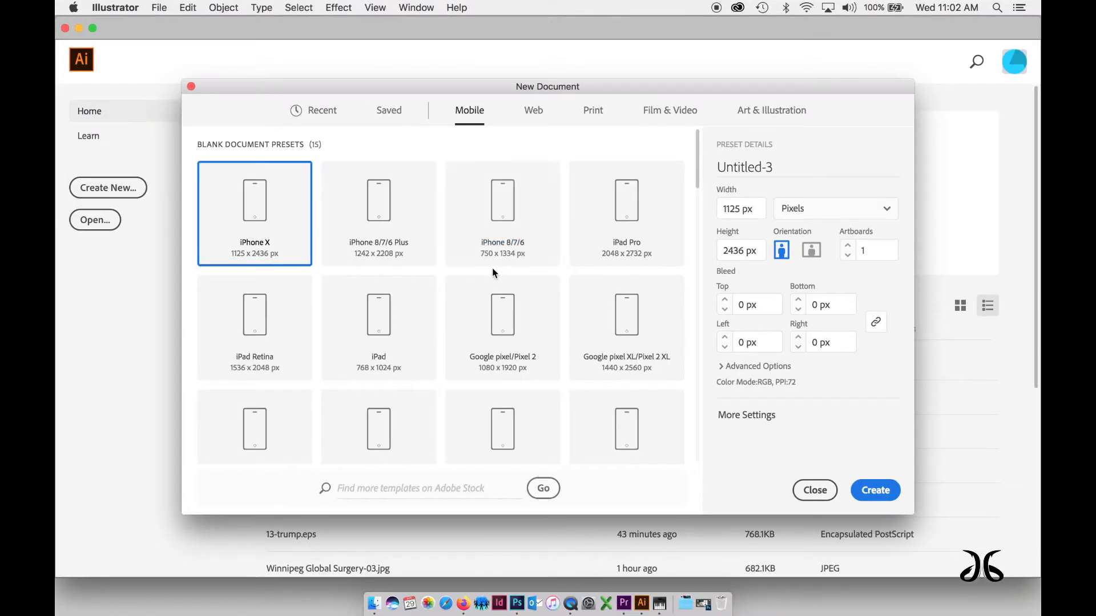
scroll(474, 330, "down", 5)
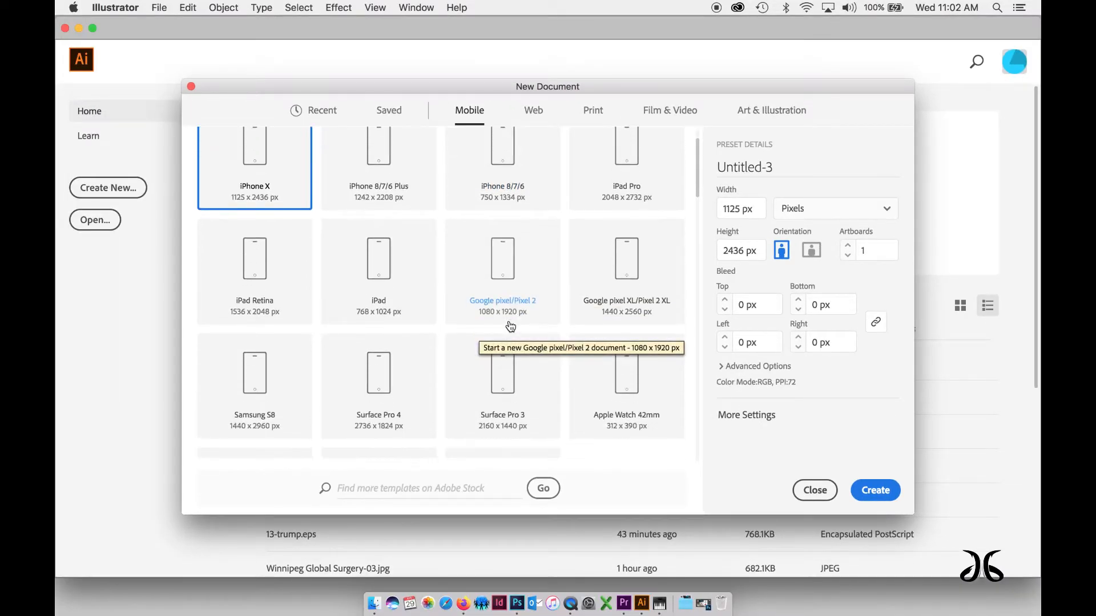
scroll(451, 308, "up", 1)
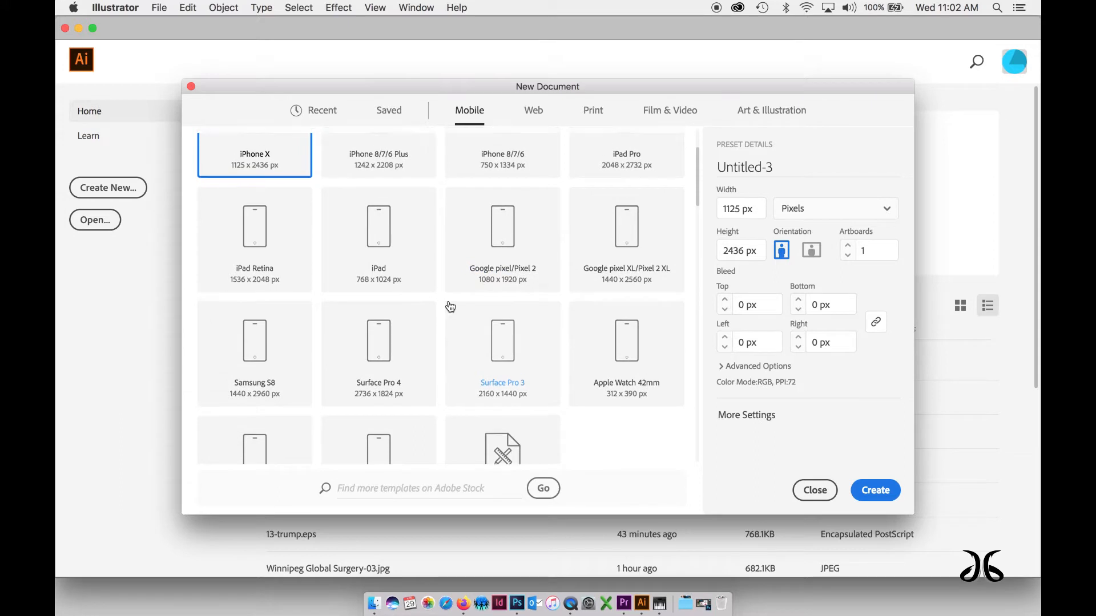
scroll(494, 263, "up", 2)
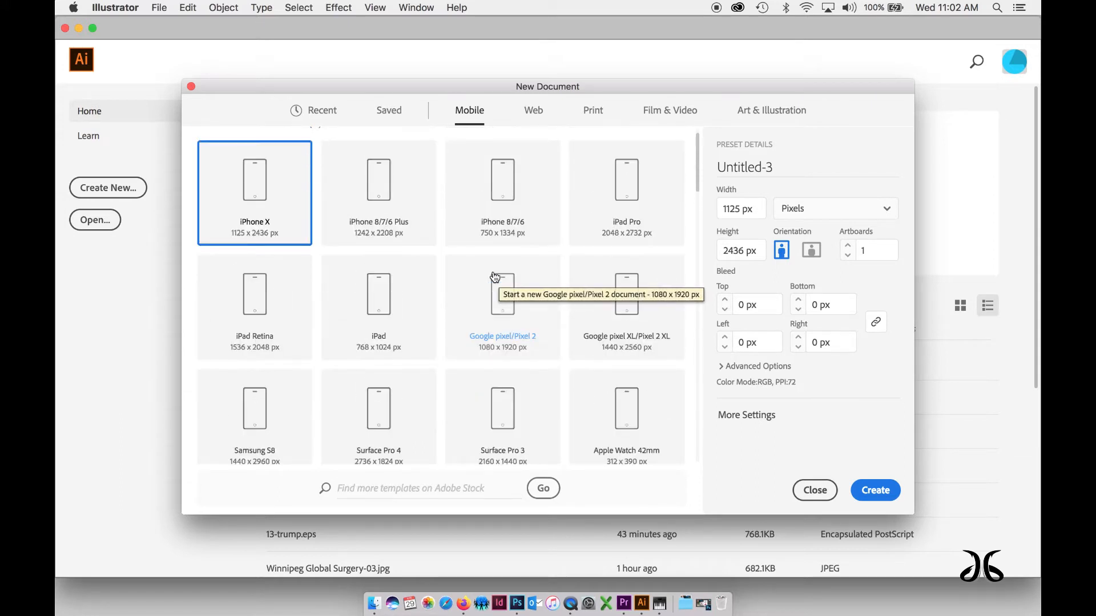
scroll(518, 230, "up", 1)
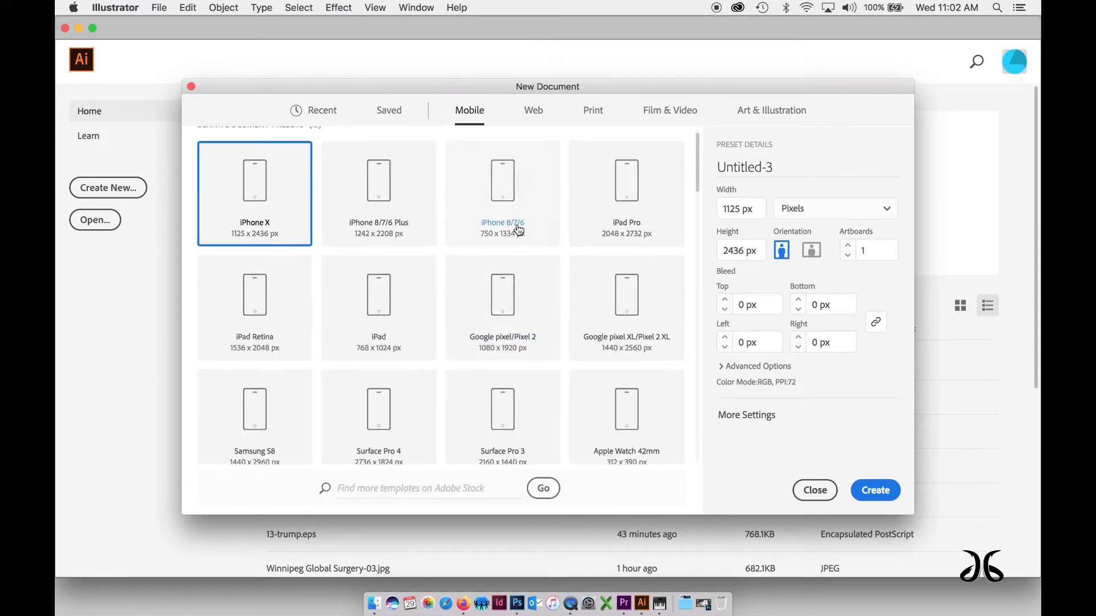
scroll(478, 224, "up", 1)
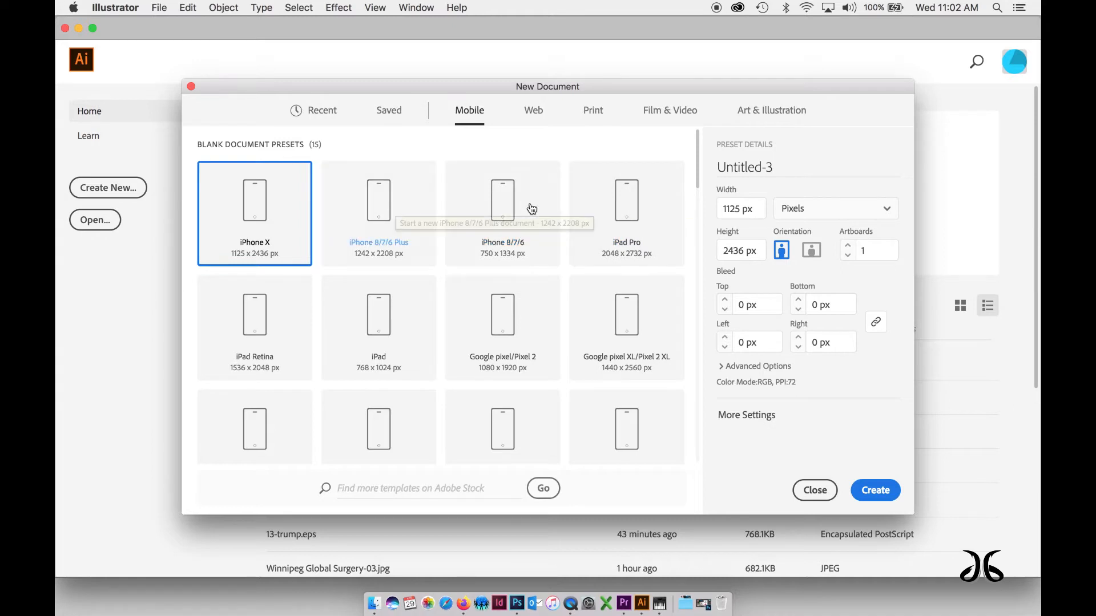
left_click(512, 209)
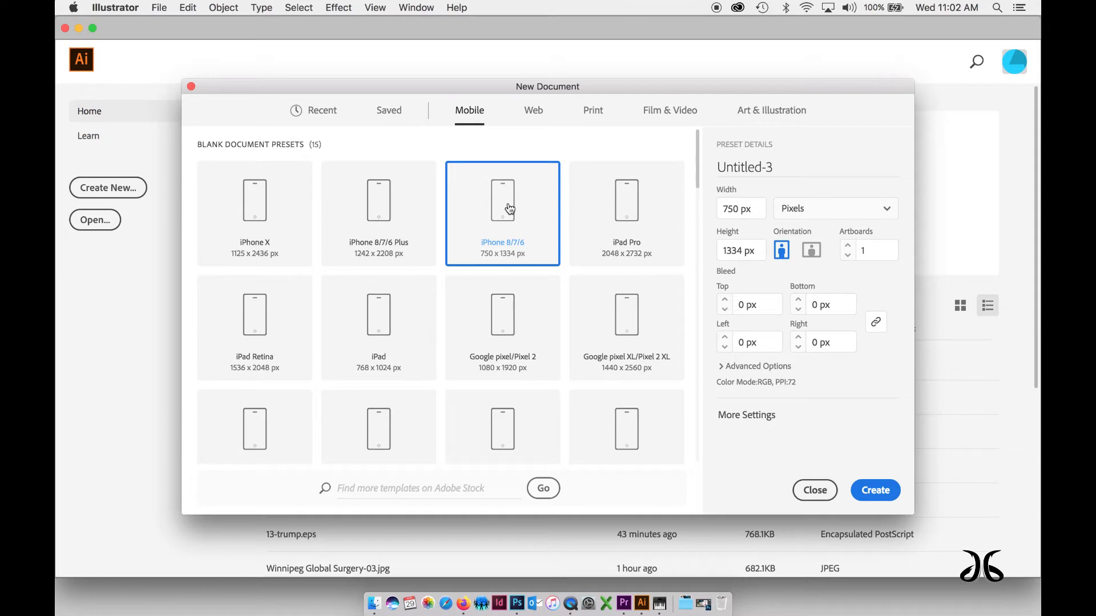
double_click(508, 208)
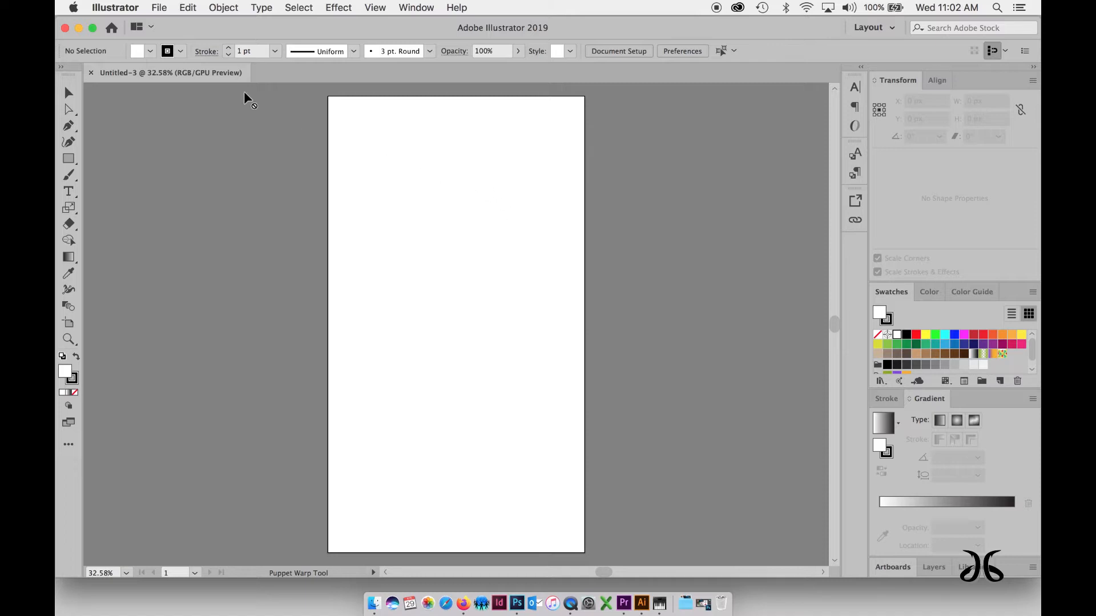
Minimize the Illustrator window, switch to Firefox and examine the FriendlyStock page's heading, sample cartoon and download offer for the free Trump cartoons
left_click(80, 28)
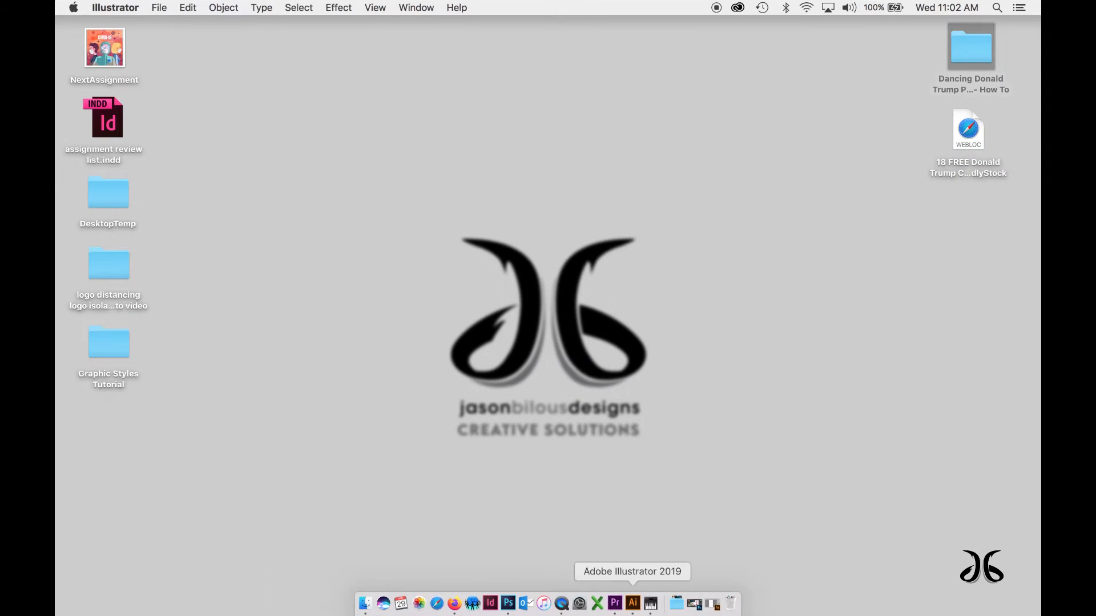
left_click(455, 603)
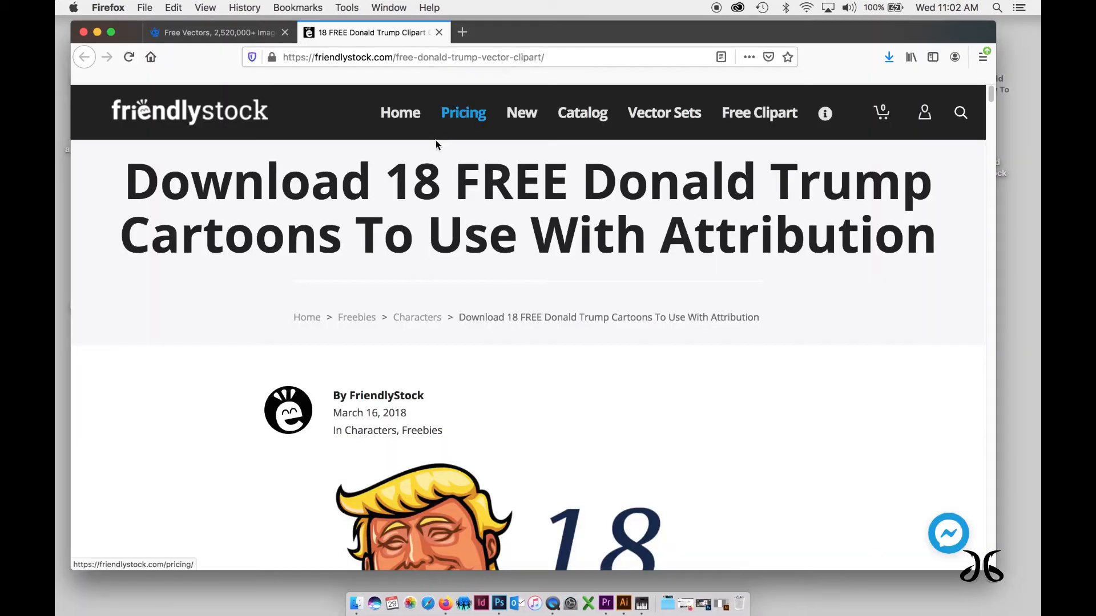
scroll(252, 153, "down", 2)
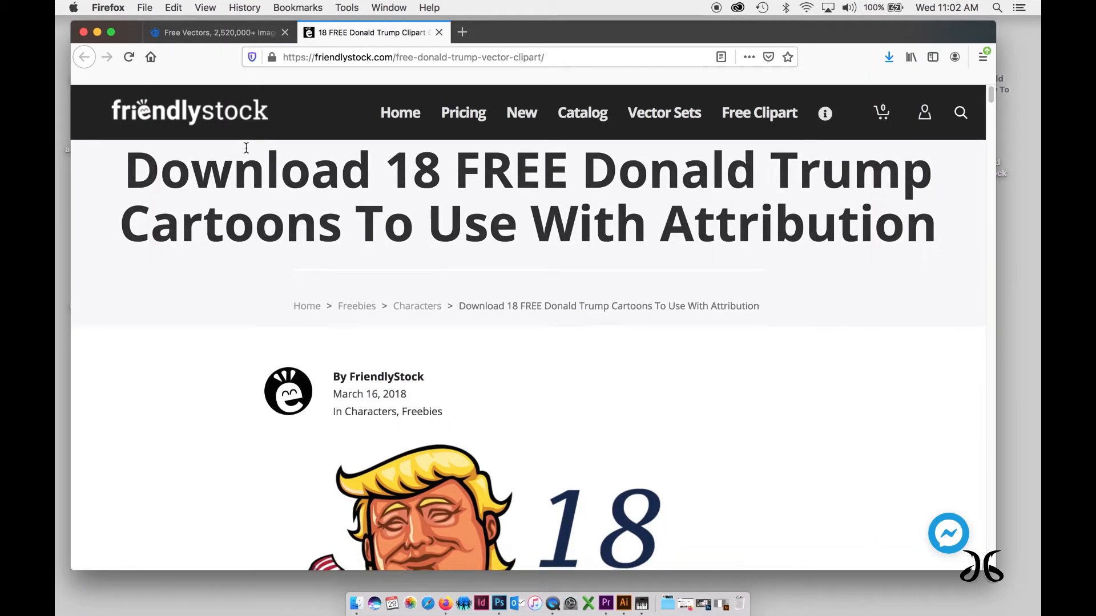
scroll(295, 225, "down", 1)
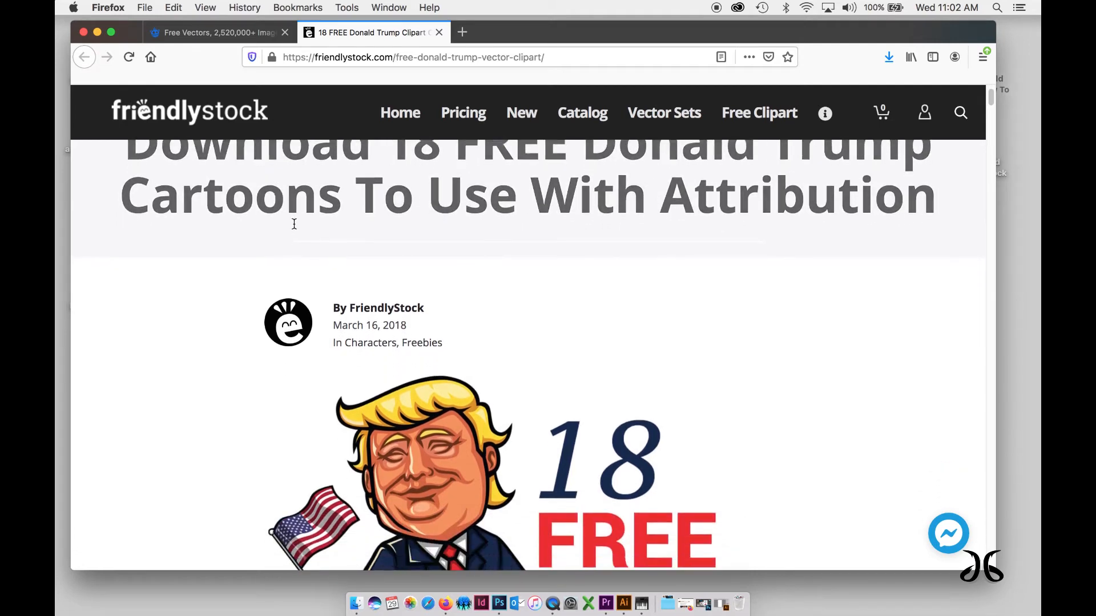
scroll(249, 270, "down", 5)
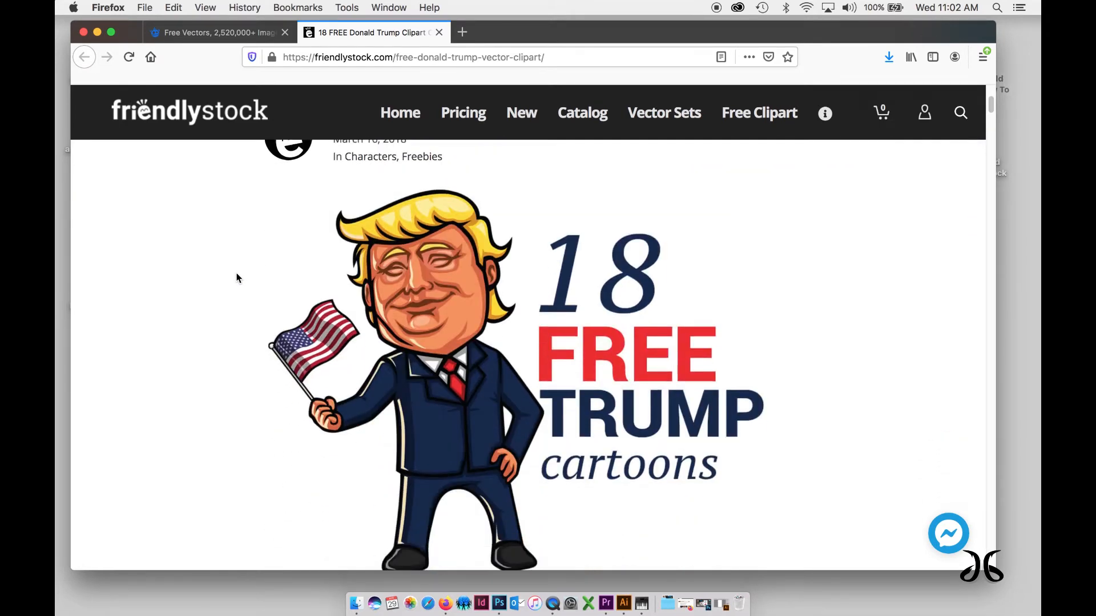
scroll(238, 278, "down", 4)
scroll(238, 278, "up", 3)
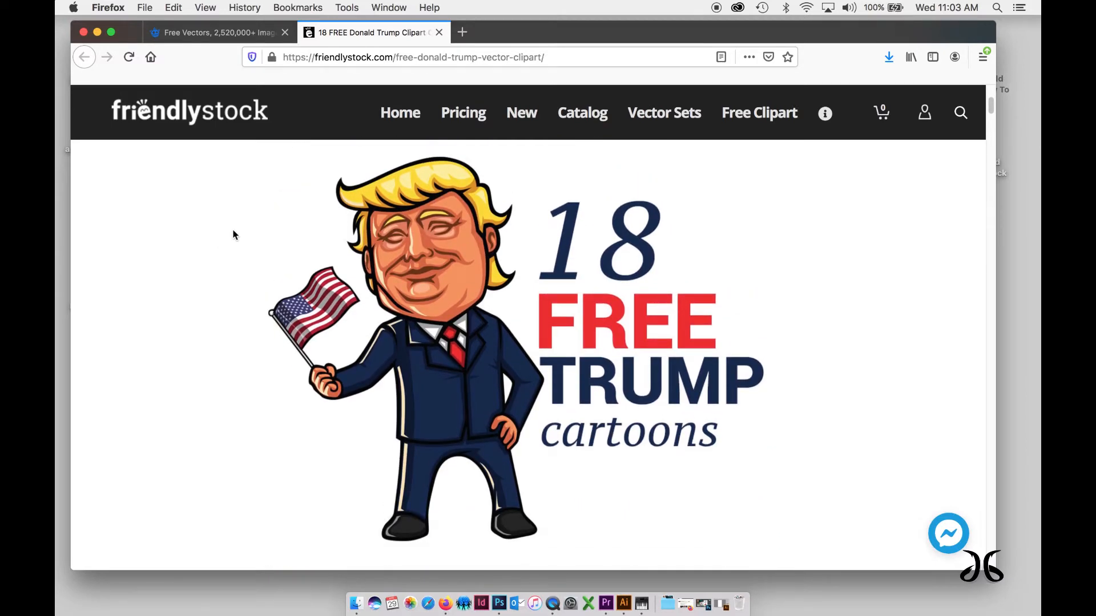
scroll(232, 235, "down", 1)
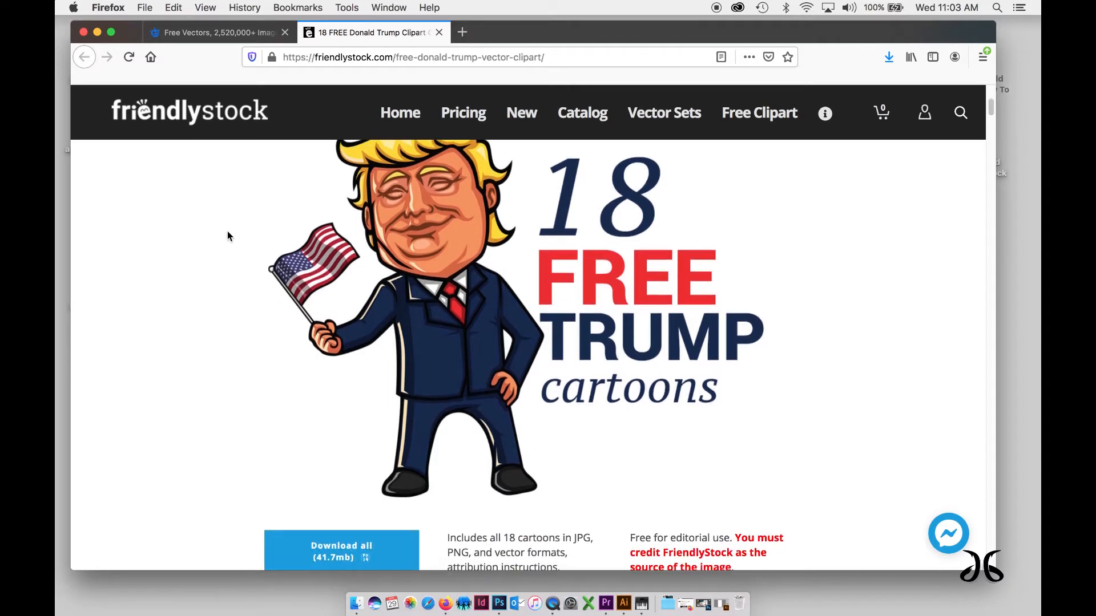
scroll(229, 237, "up", 1)
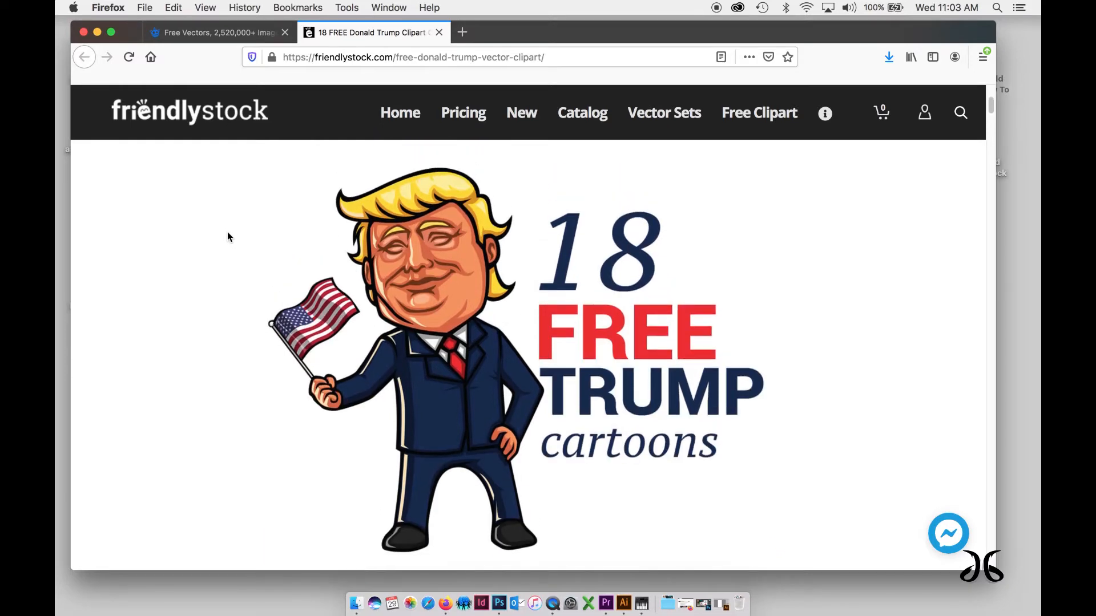
scroll(227, 232, "up", 1)
scroll(227, 231, "down", 1)
scroll(225, 223, "up", 2)
scroll(225, 223, "down", 1)
scroll(225, 225, "down", 4)
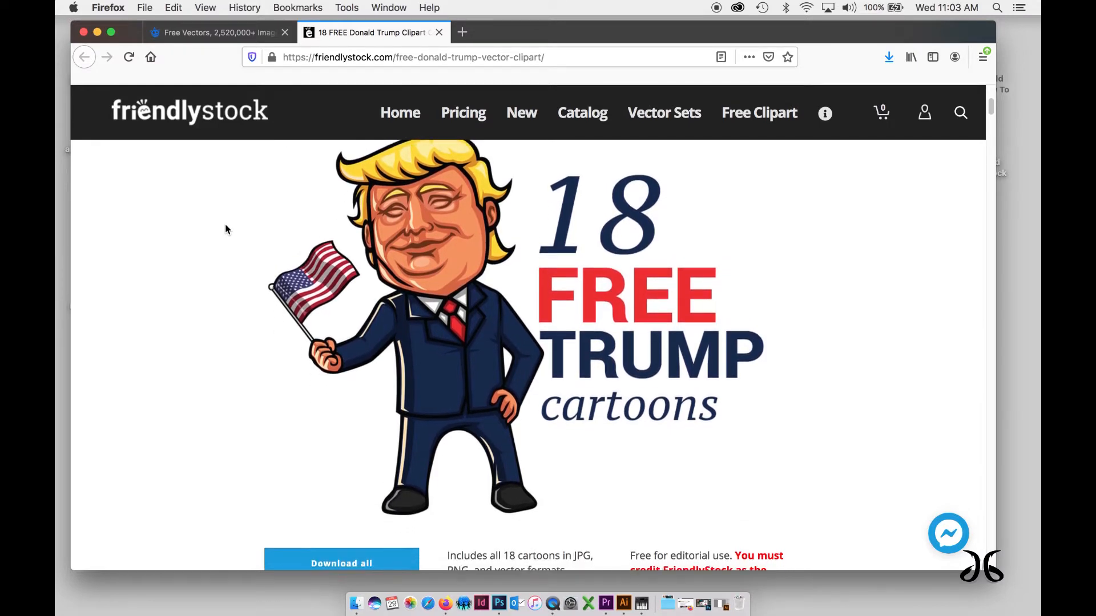
scroll(225, 225, "down", 2)
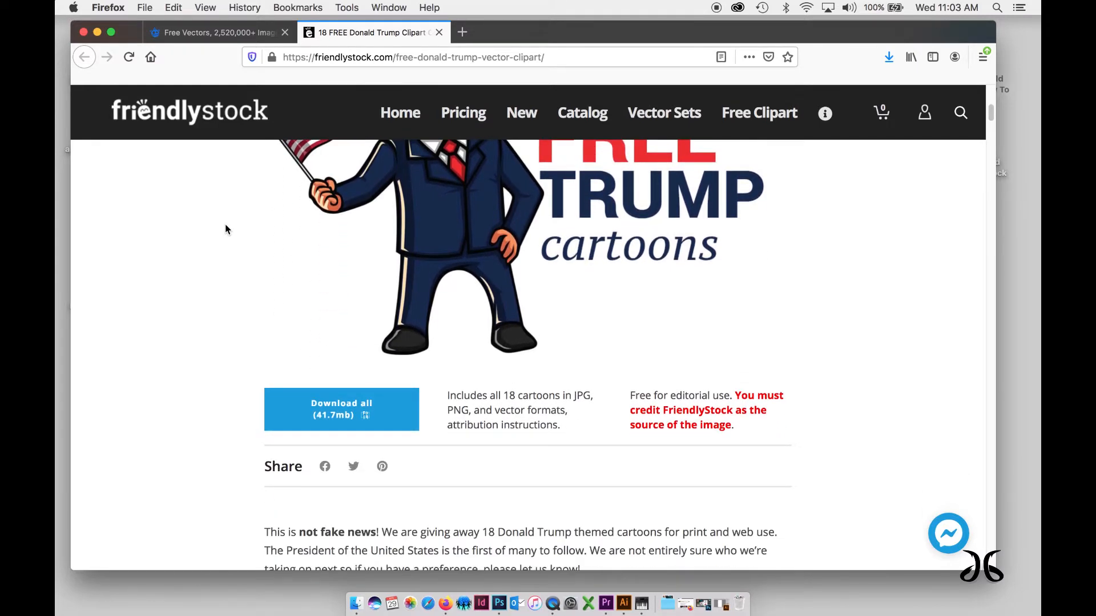
scroll(225, 225, "up", 6)
scroll(225, 225, "down", 2)
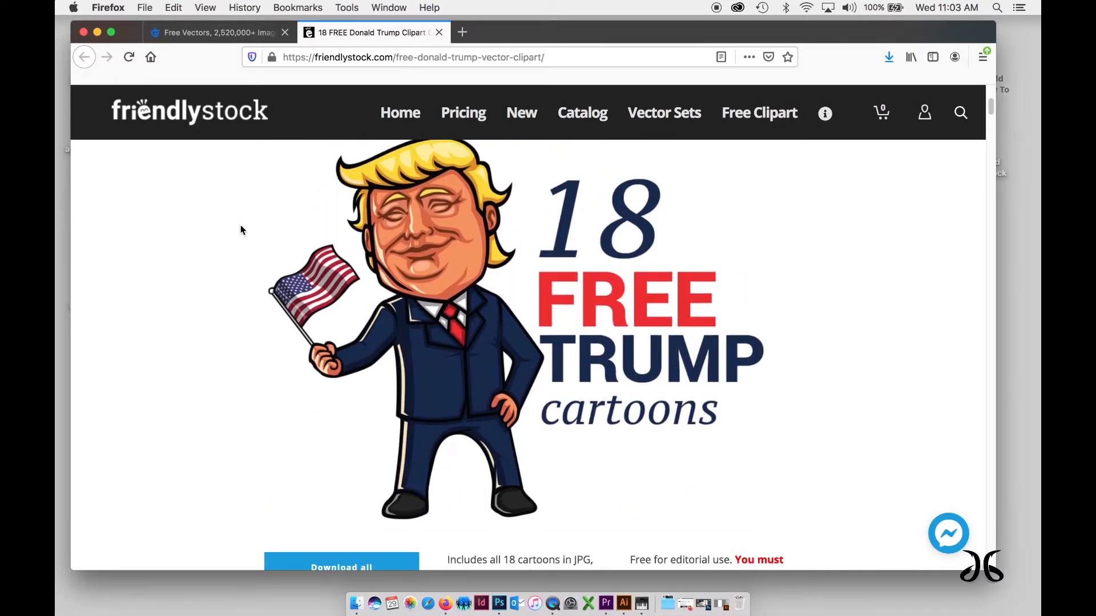
scroll(240, 226, "up", 2)
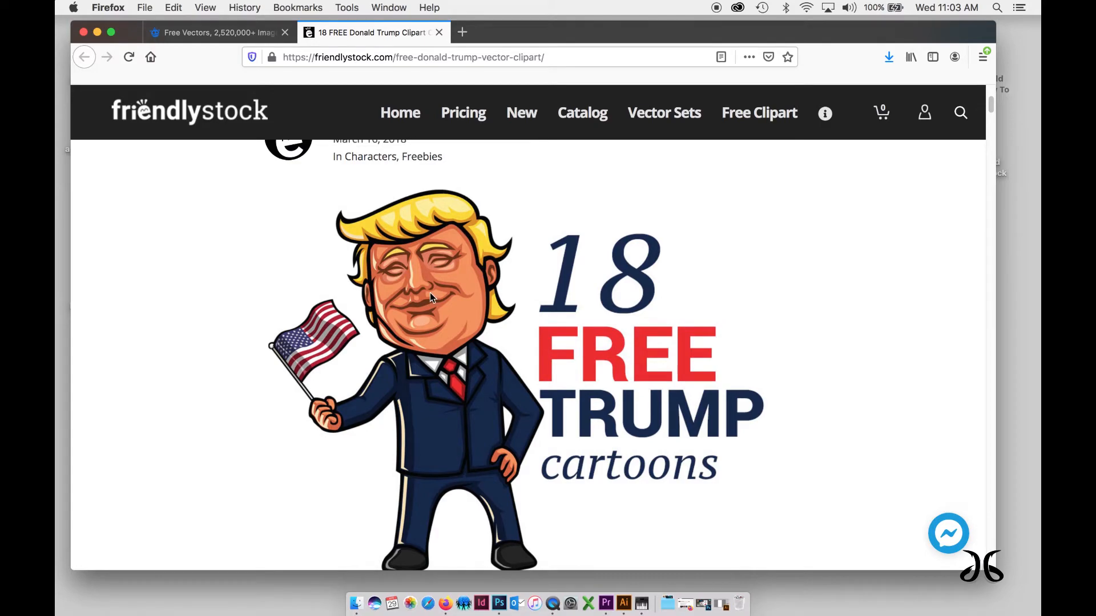
Review the cartoon set's usage terms, credit requirements, preview images and download details on the FriendlyStock page
scroll(430, 297, "down", 10)
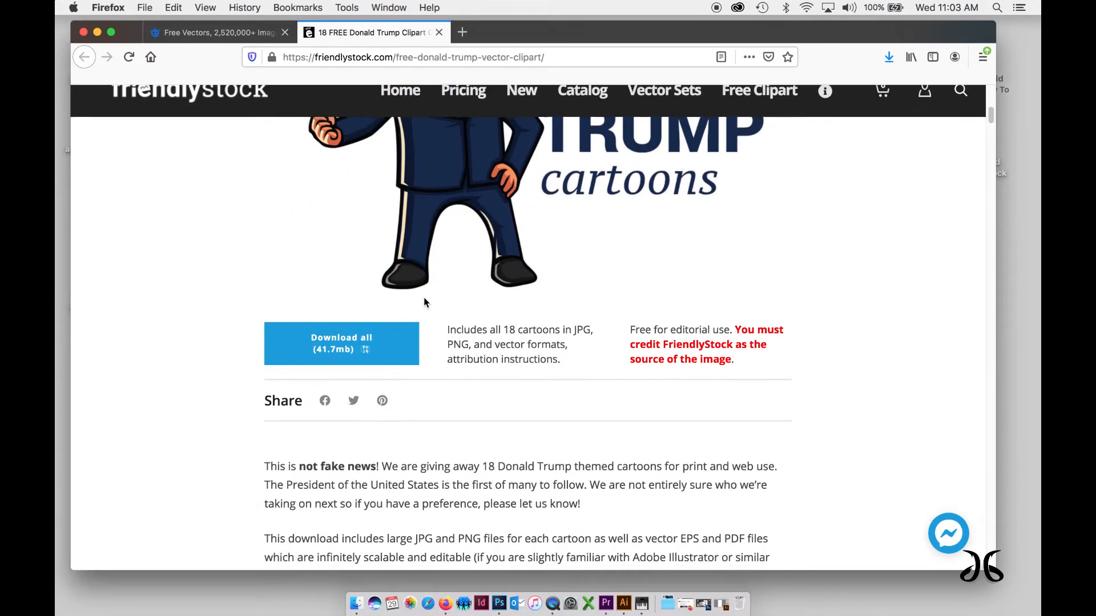
scroll(423, 297, "down", 20)
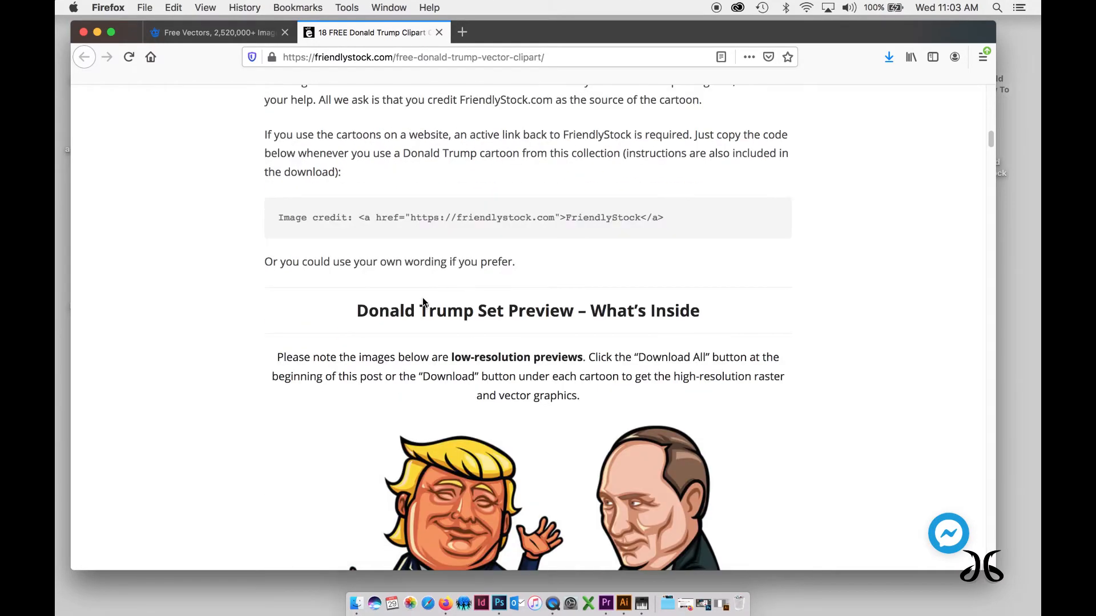
scroll(422, 296, "down", 8)
left_click_drag(455, 313, 421, 311)
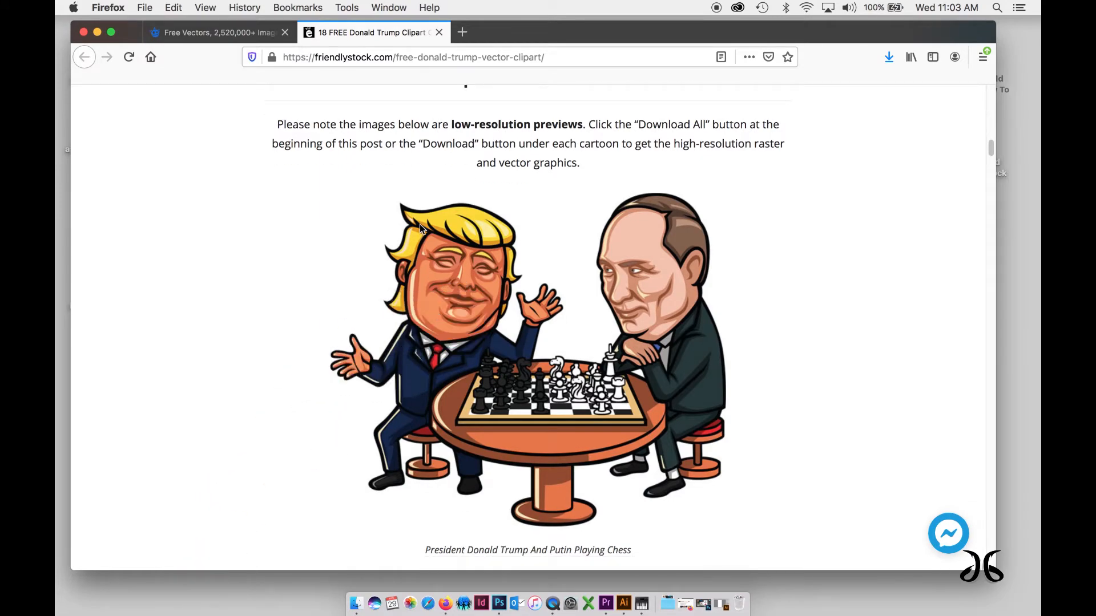
scroll(461, 222, "up", 15)
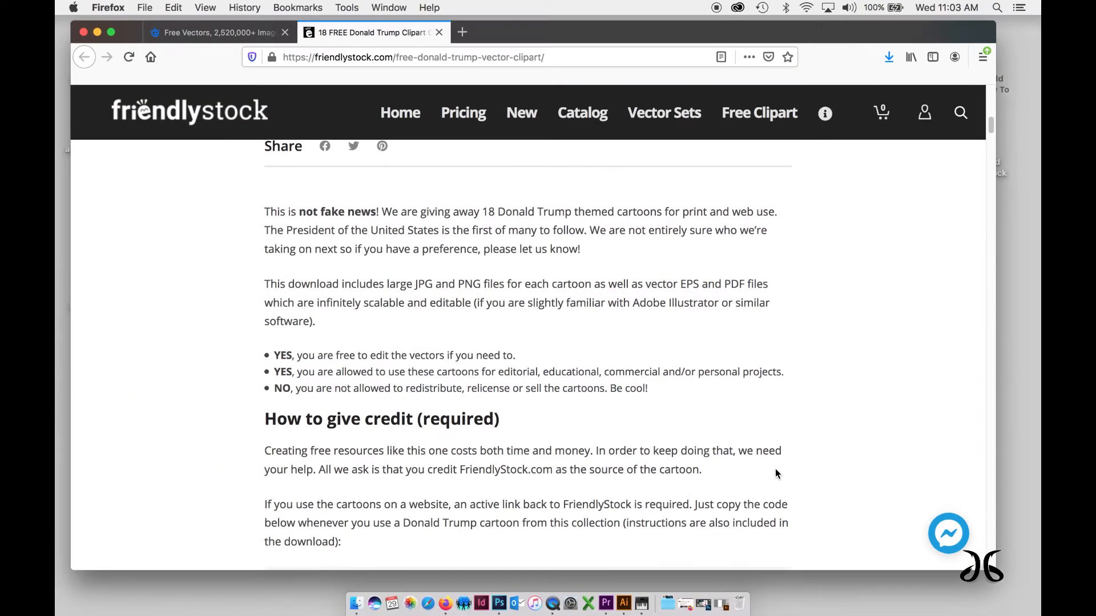
scroll(717, 368, "up", 6)
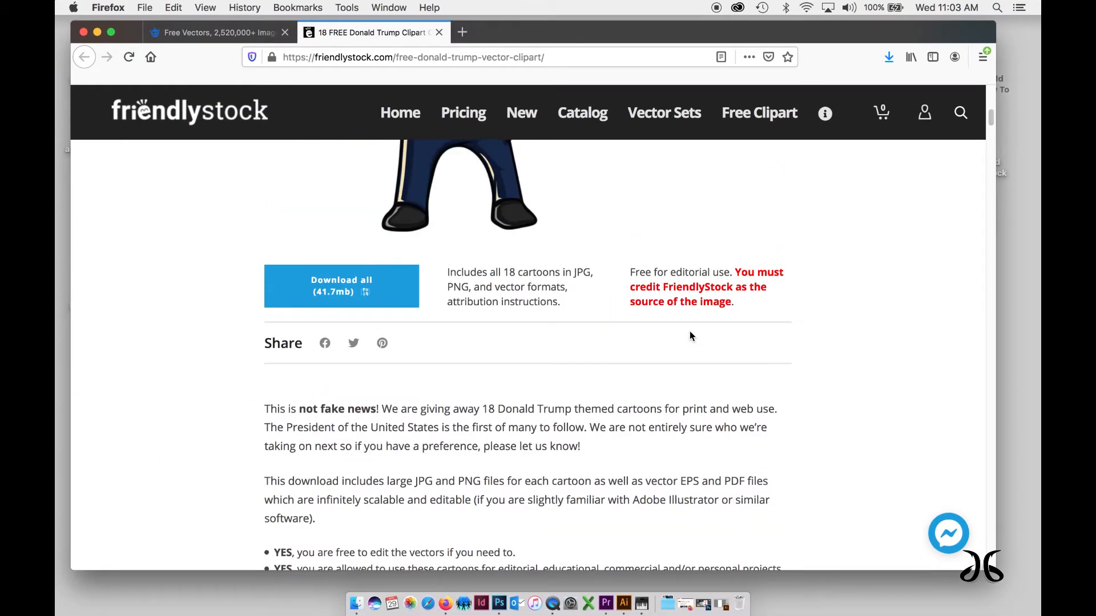
scroll(690, 337, "up", 3)
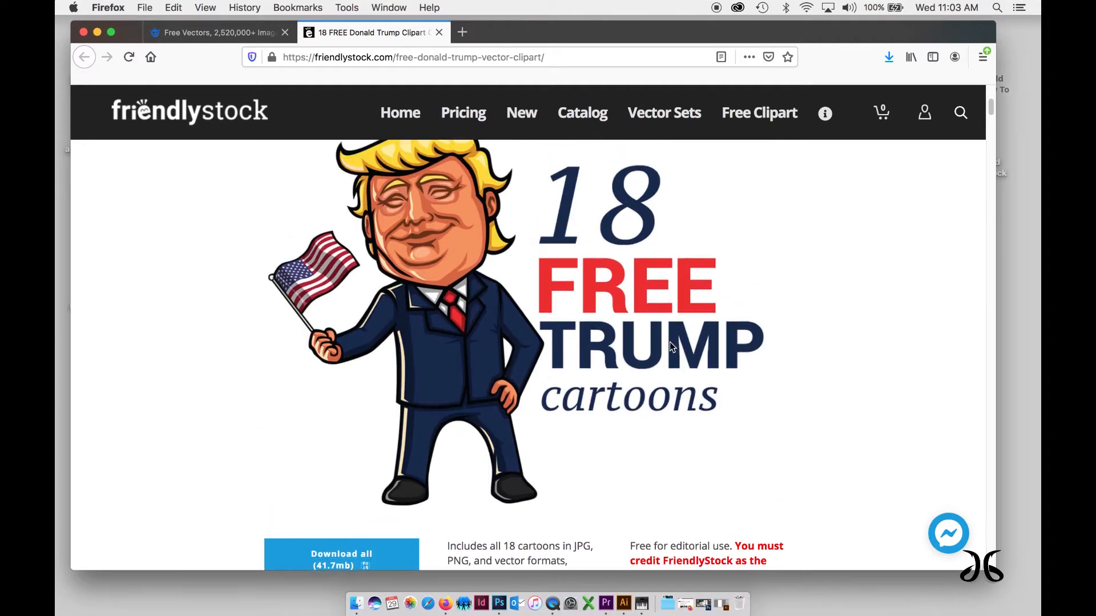
scroll(402, 342, "down", 3)
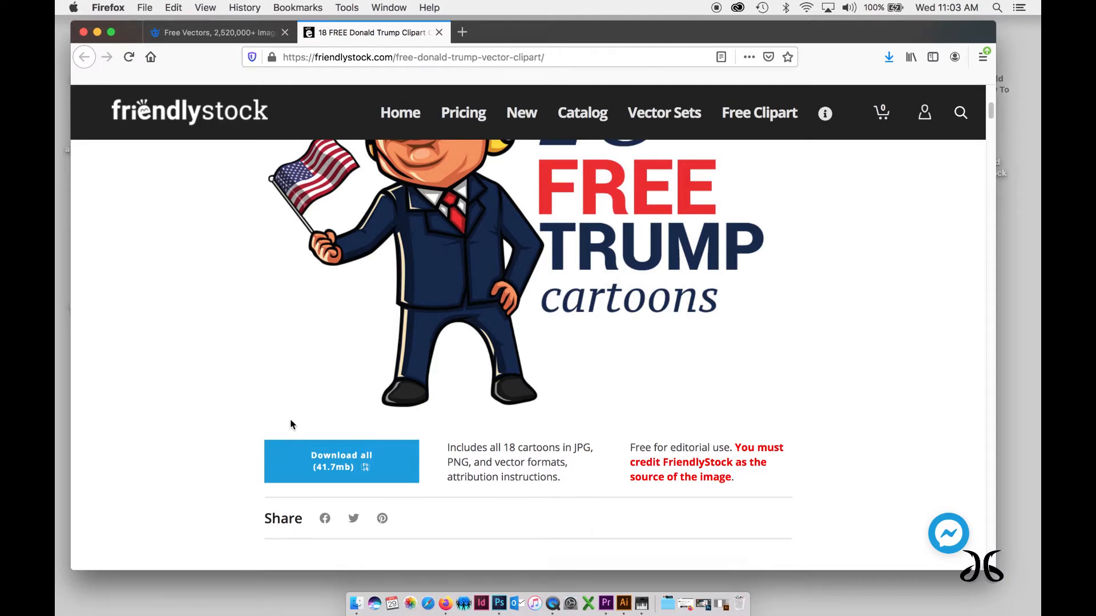
scroll(213, 424, "down", 10)
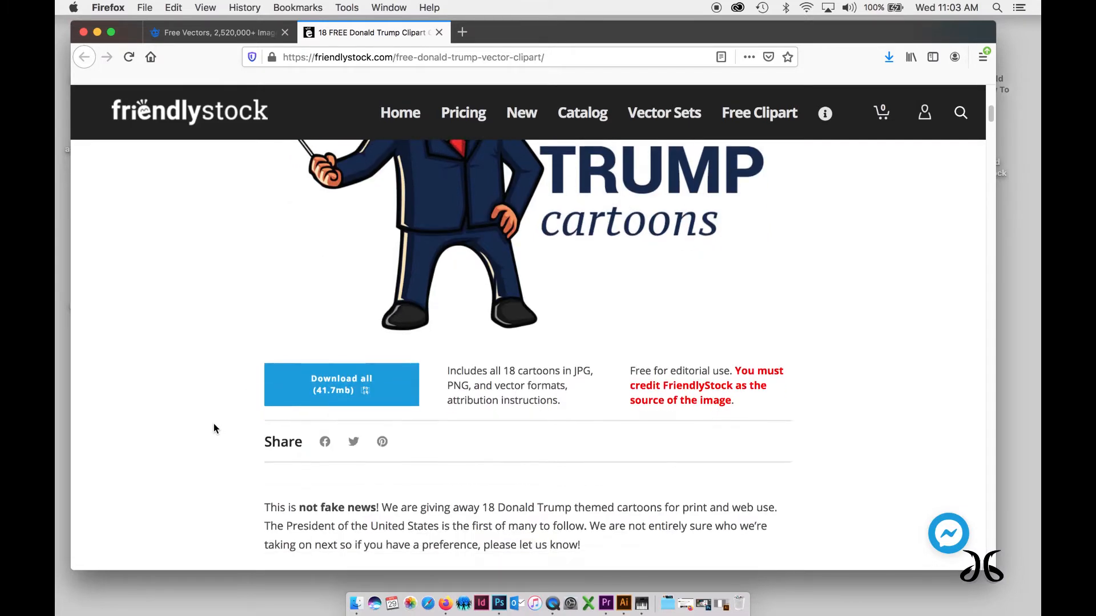
Look over the chess and missile cartoon previews in the FriendlyStock page's Donald Trump set
scroll(211, 423, "down", 15)
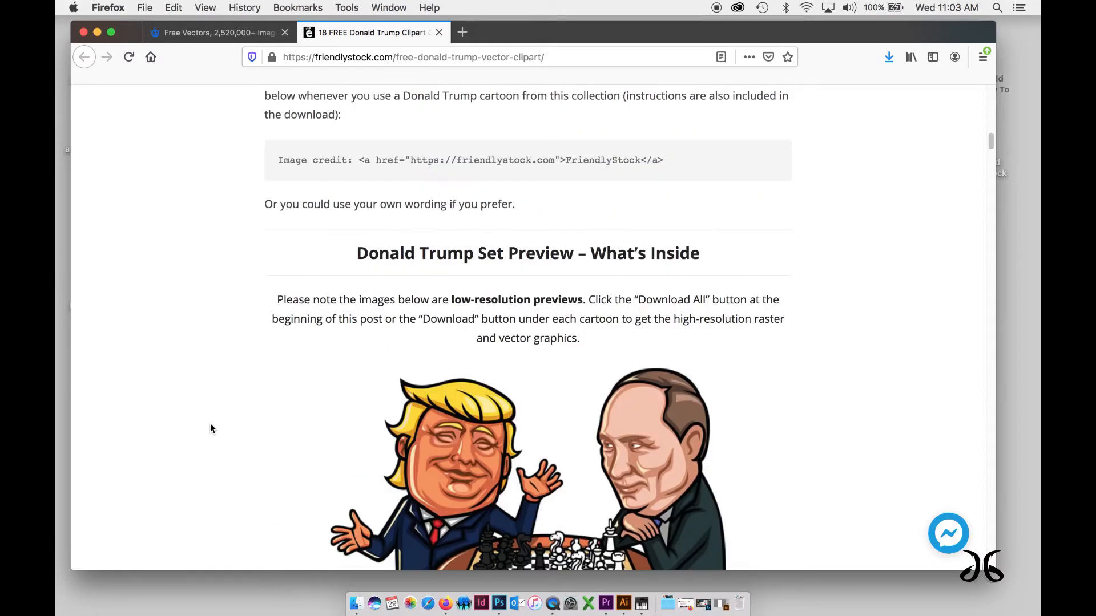
scroll(210, 424, "down", 7)
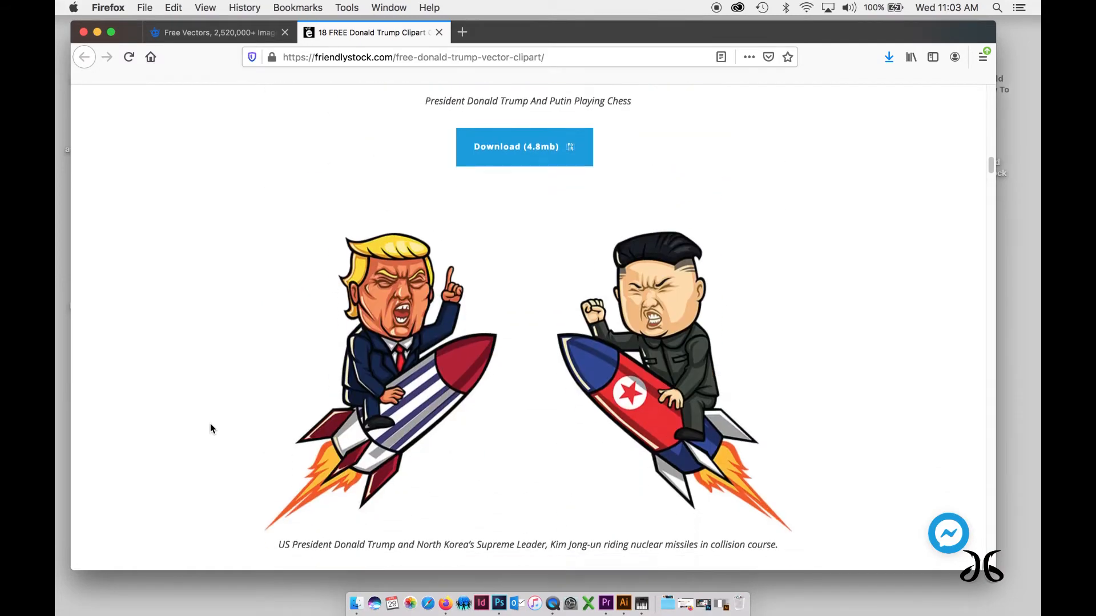
scroll(210, 424, "up", 9)
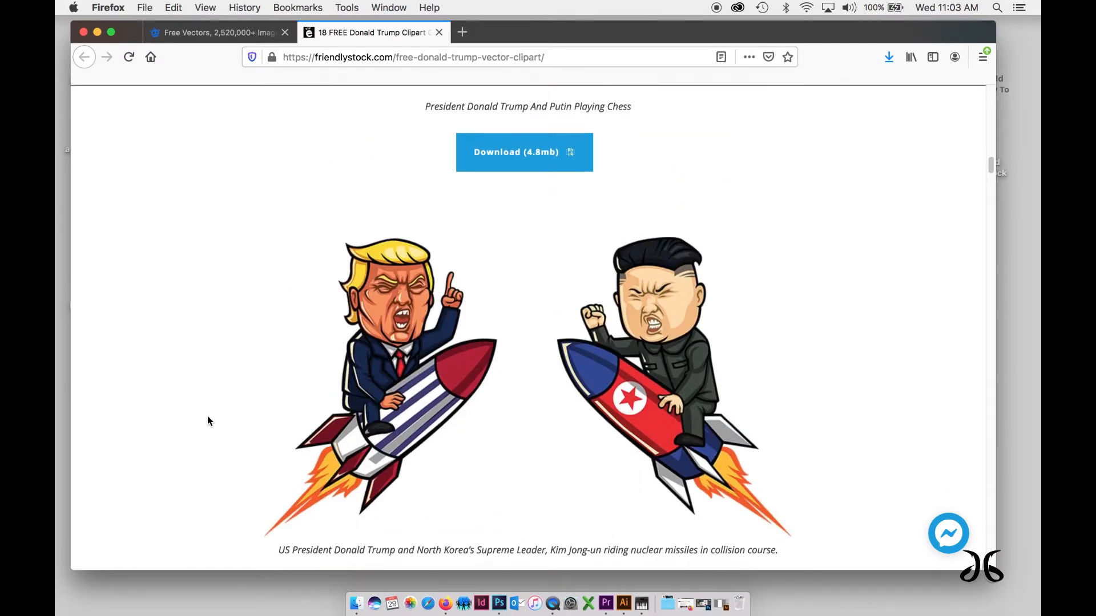
scroll(207, 422, "up", 2)
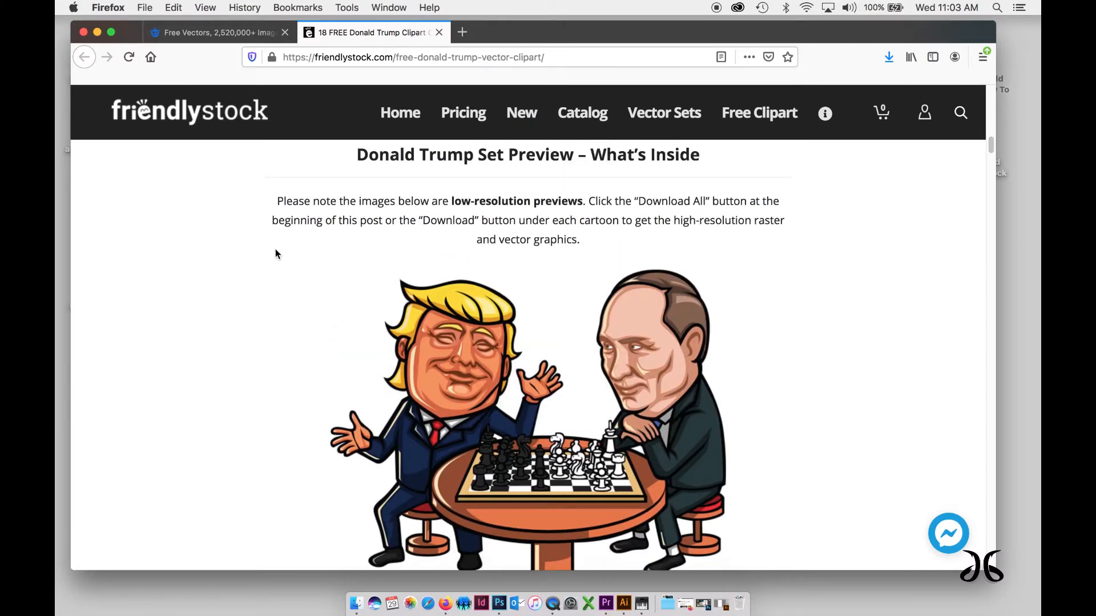
Switch to the open Freepik page and examine its free vectors heading, usage note and AI and EPS format information
left_click(224, 36)
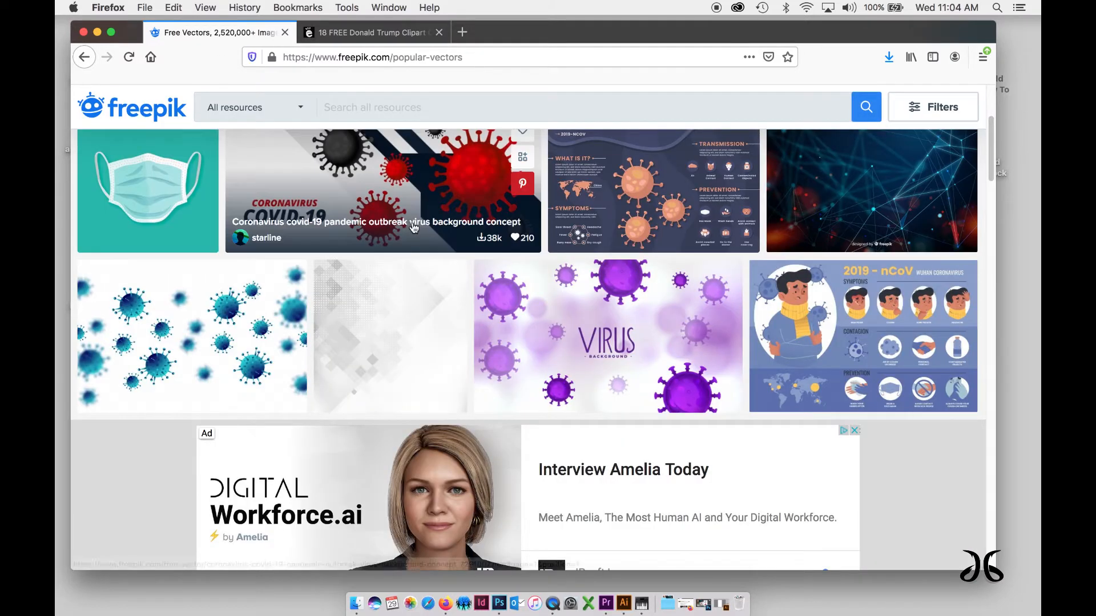
scroll(408, 221, "up", 5)
mouse_move(420, 279)
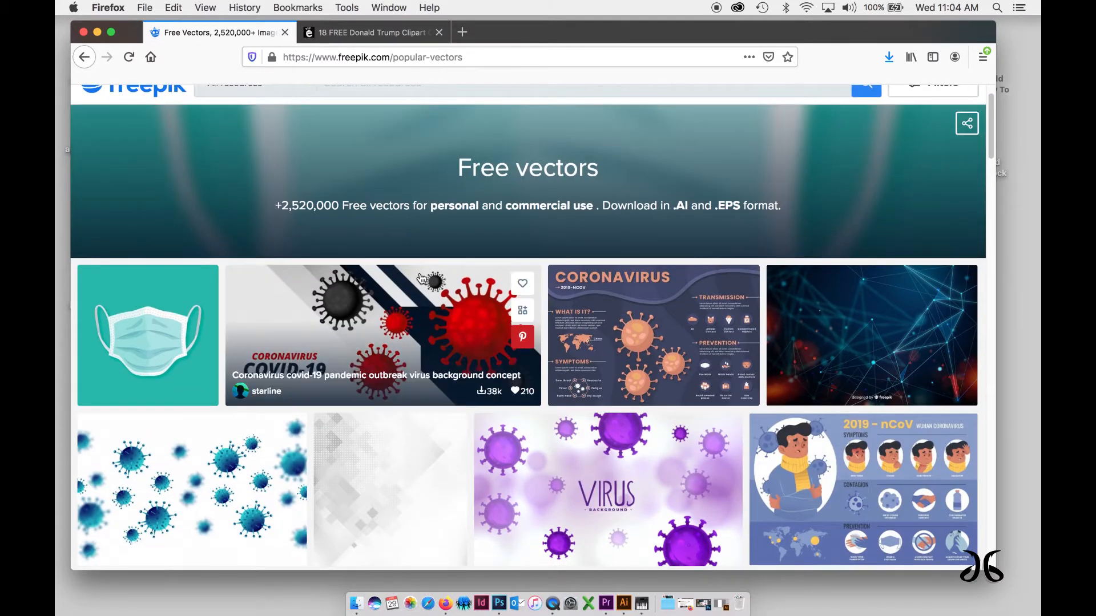
scroll(422, 248, "up", 2)
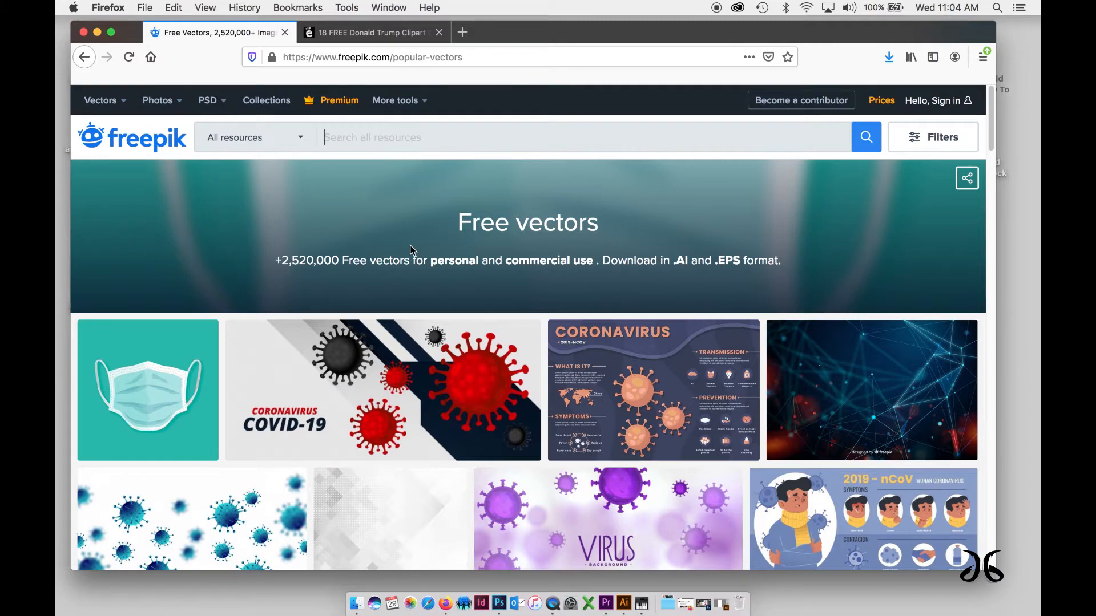
scroll(416, 251, "down", 2)
scroll(422, 263, "down", 2)
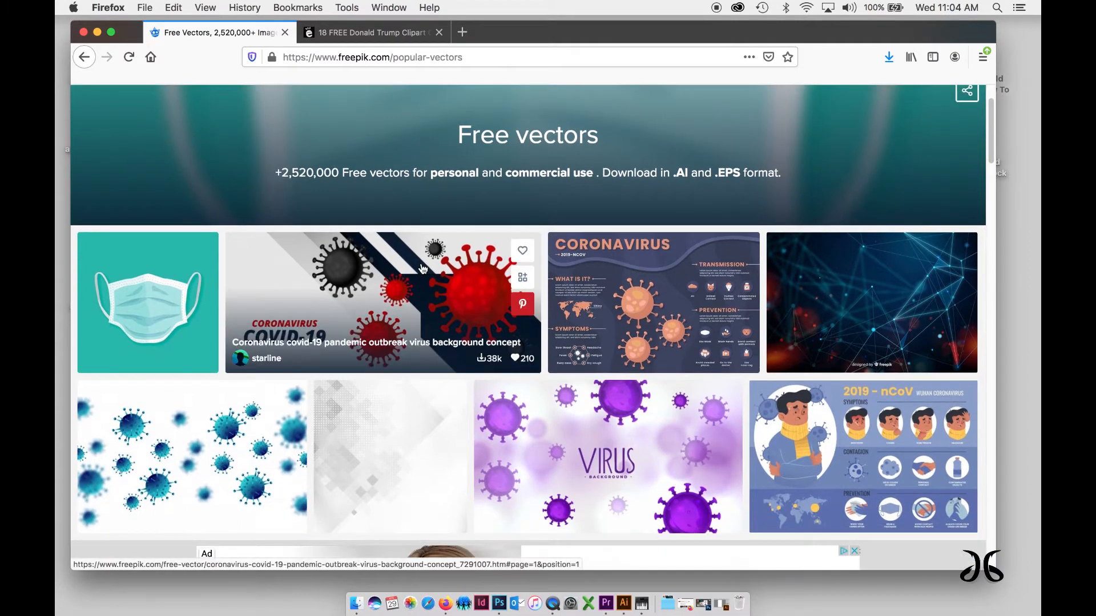
scroll(454, 282, "down", 1)
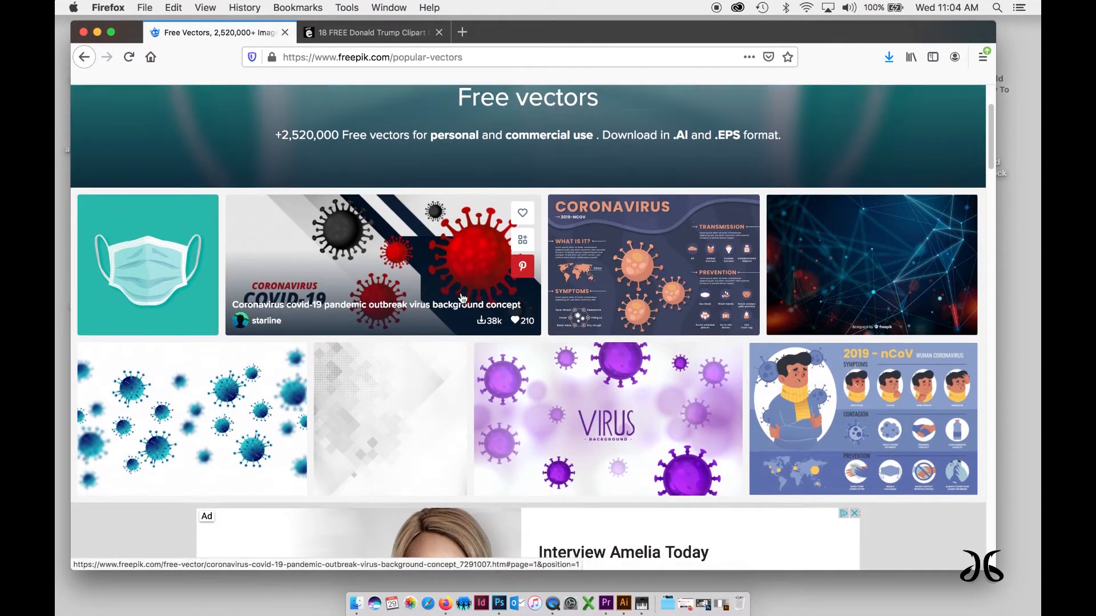
scroll(456, 283, "up", 3)
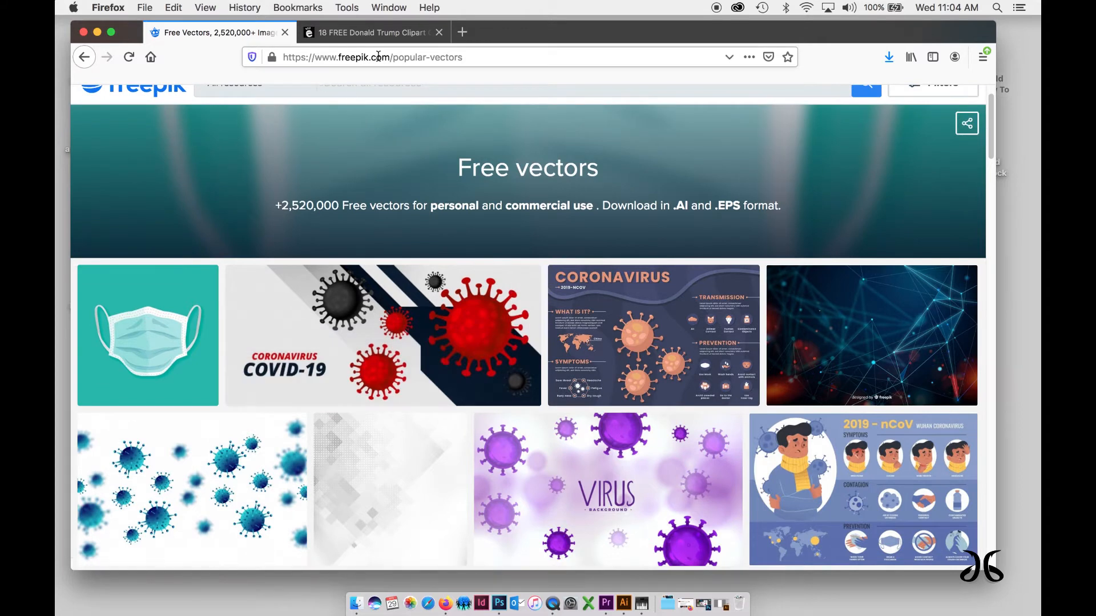
scroll(455, 238, "up", 2)
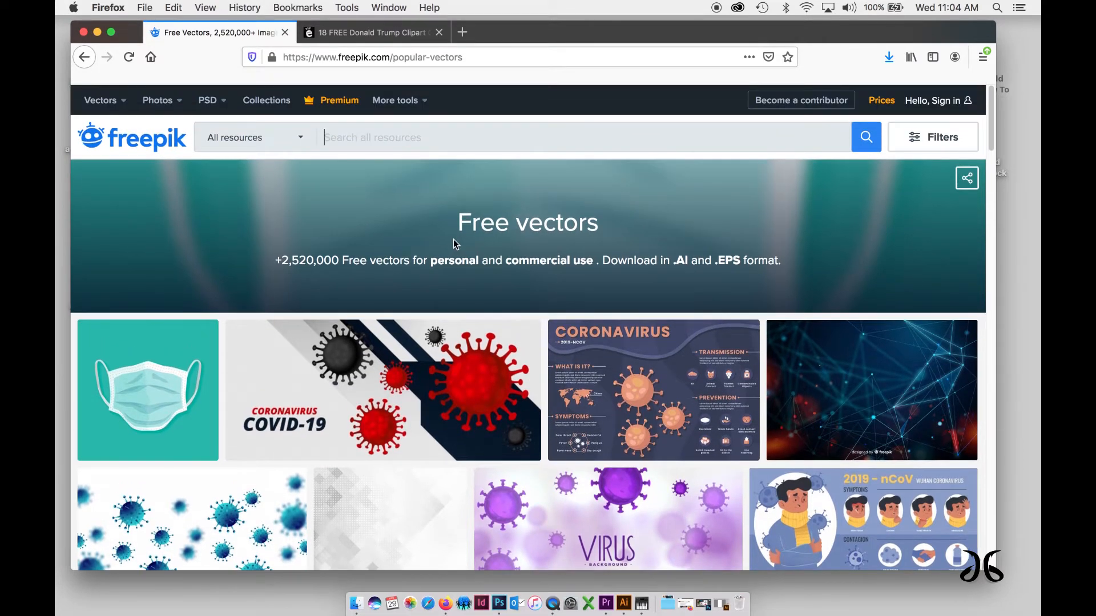
Browse Freepik's gallery of popular vectors and return to the start of the listing
scroll(453, 238, "down", 4)
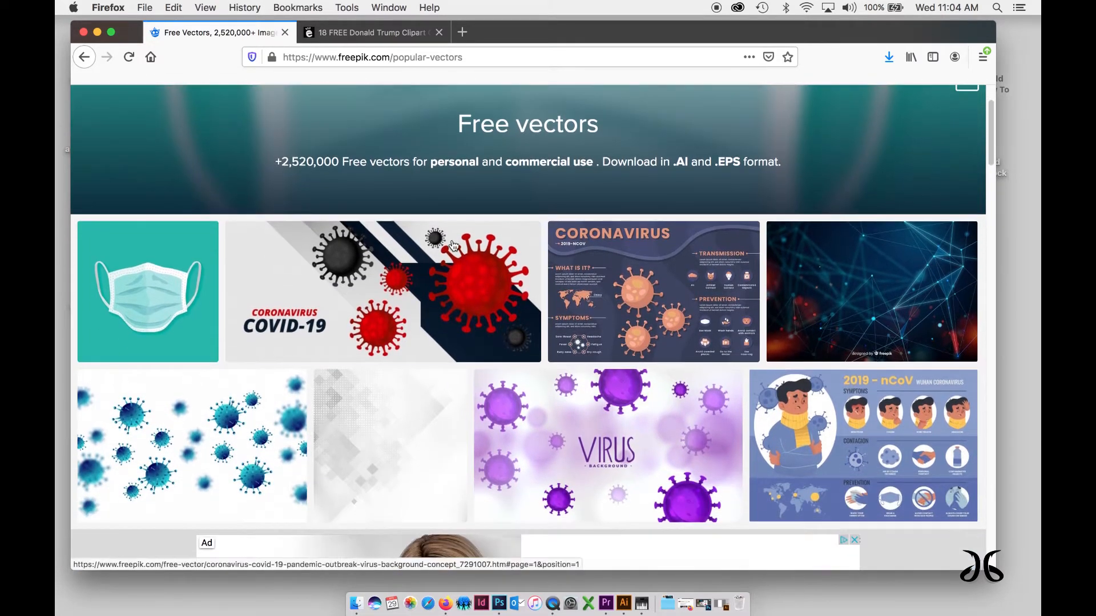
scroll(454, 246, "down", 2)
scroll(446, 244, "down", 12)
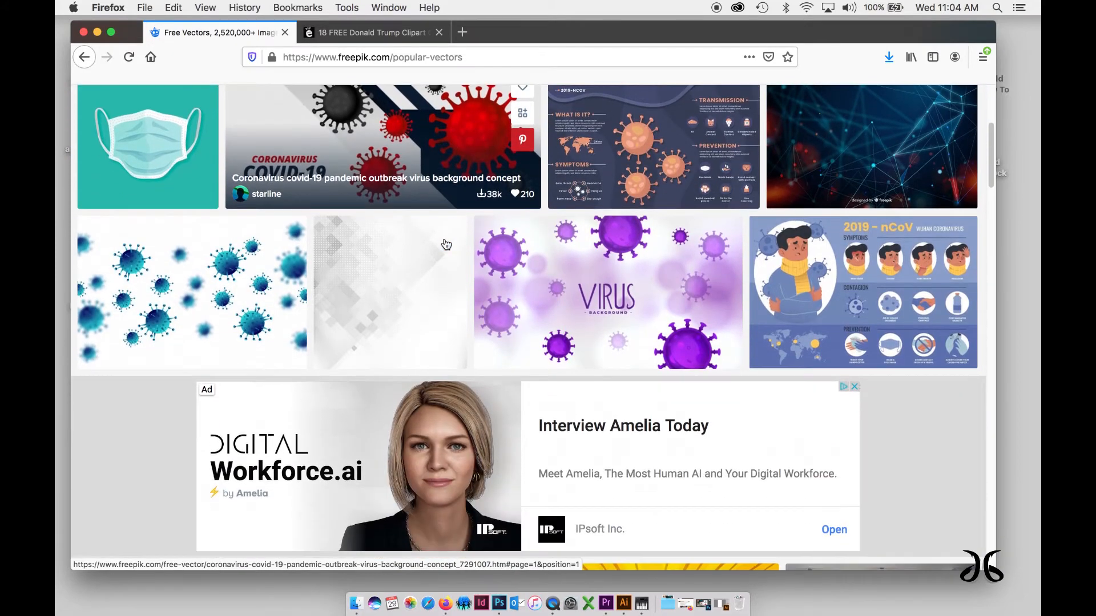
scroll(446, 244, "down", 7)
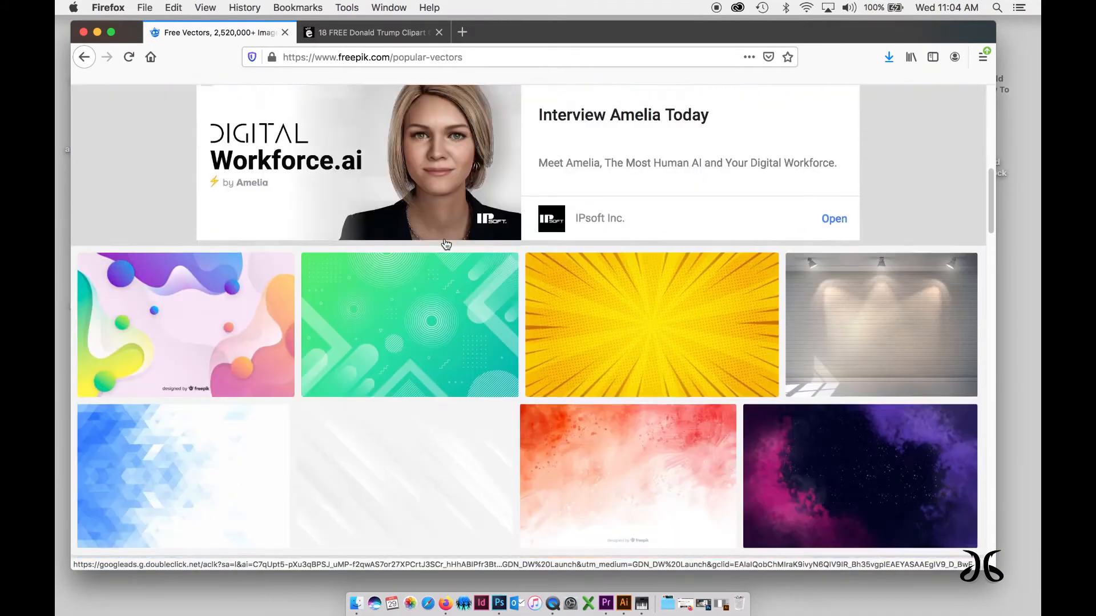
scroll(445, 246, "up", 20)
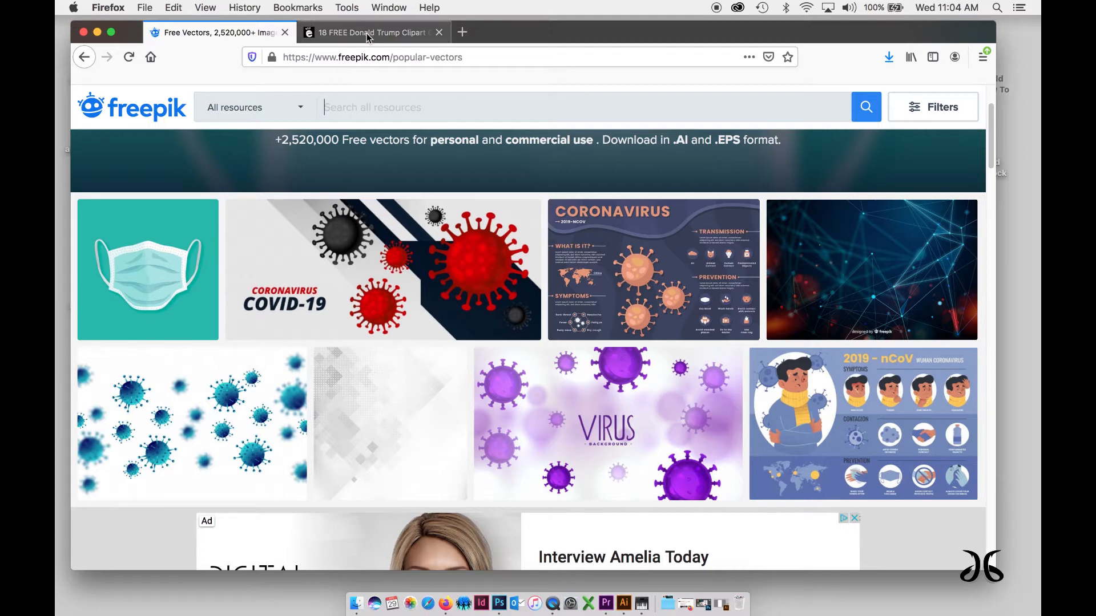
Minimize the Firefox window, open the Dancing Donald Trump project folder from the desktop and reposition its Finder window with no file selected
left_click(97, 33)
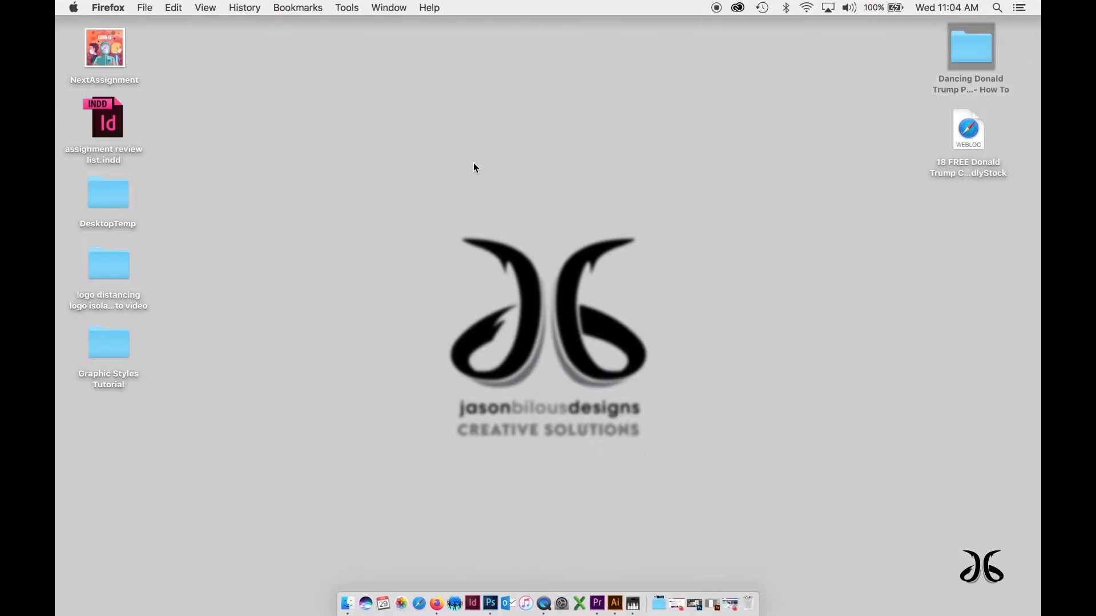
left_click(964, 55)
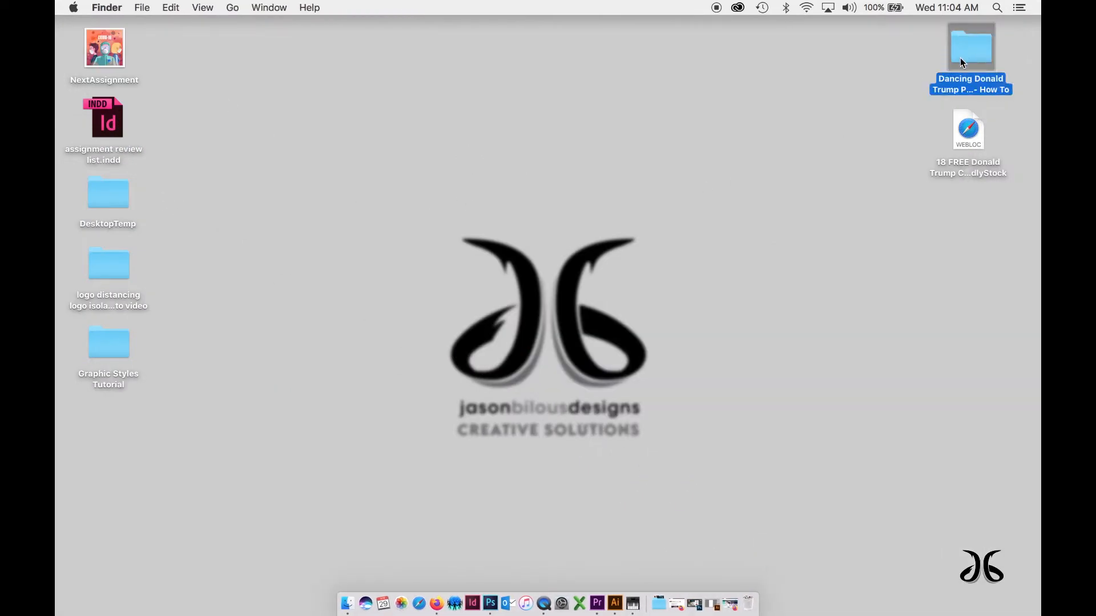
double_click(963, 61)
left_click_drag(702, 80, 597, 79)
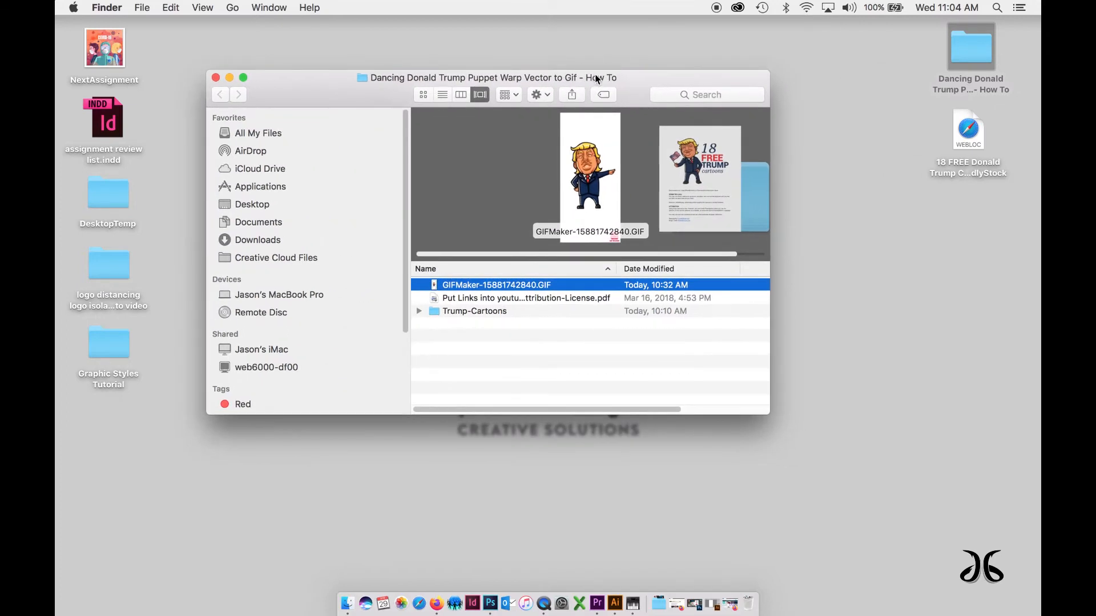
left_click(527, 355)
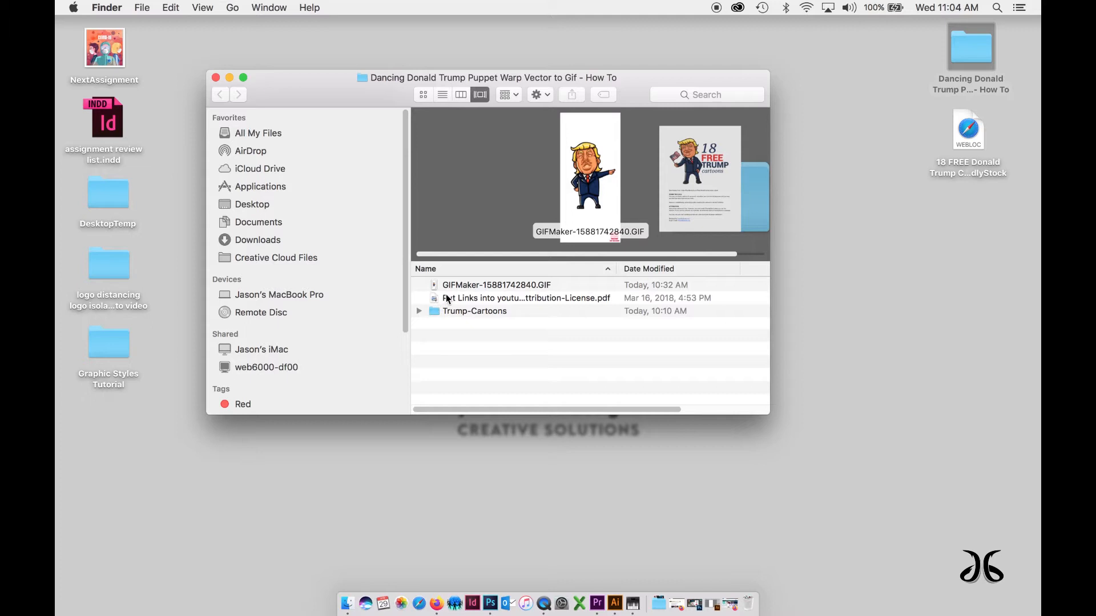
Expand the Trump-Cartoons folder, enlarge the Finder window and select the EPS folder
left_click(419, 312)
scroll(466, 347, "down", 2)
left_click_drag(772, 414, 788, 537)
left_click(435, 368)
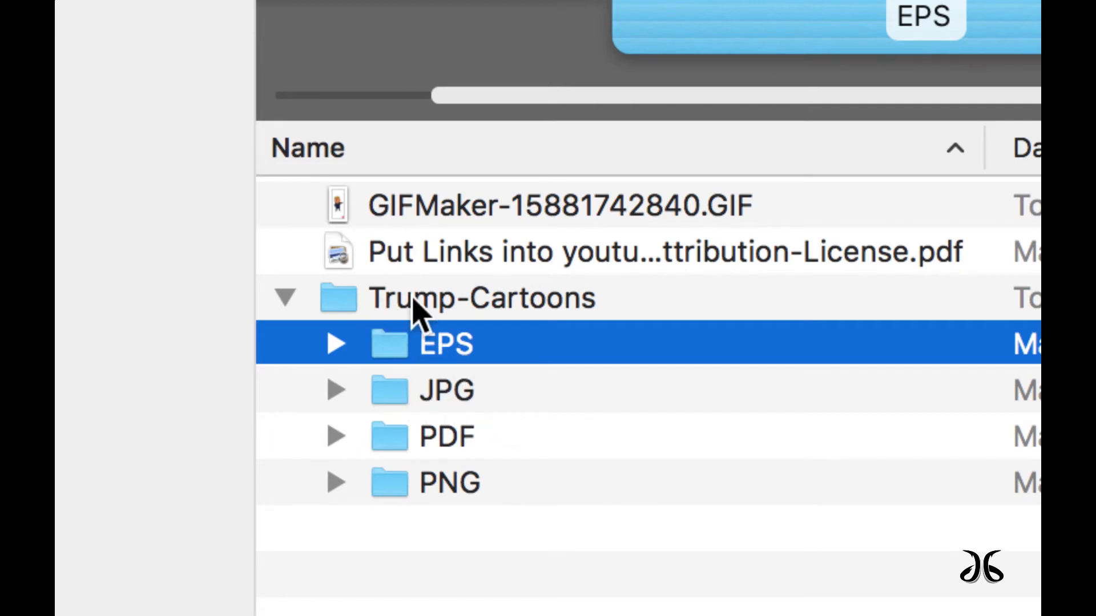
Check the contents of the EPS and JPG folders inside Trump-Cartoons, collapse both and select the JPG folder
left_click(336, 344)
left_click(336, 346)
left_click(336, 392)
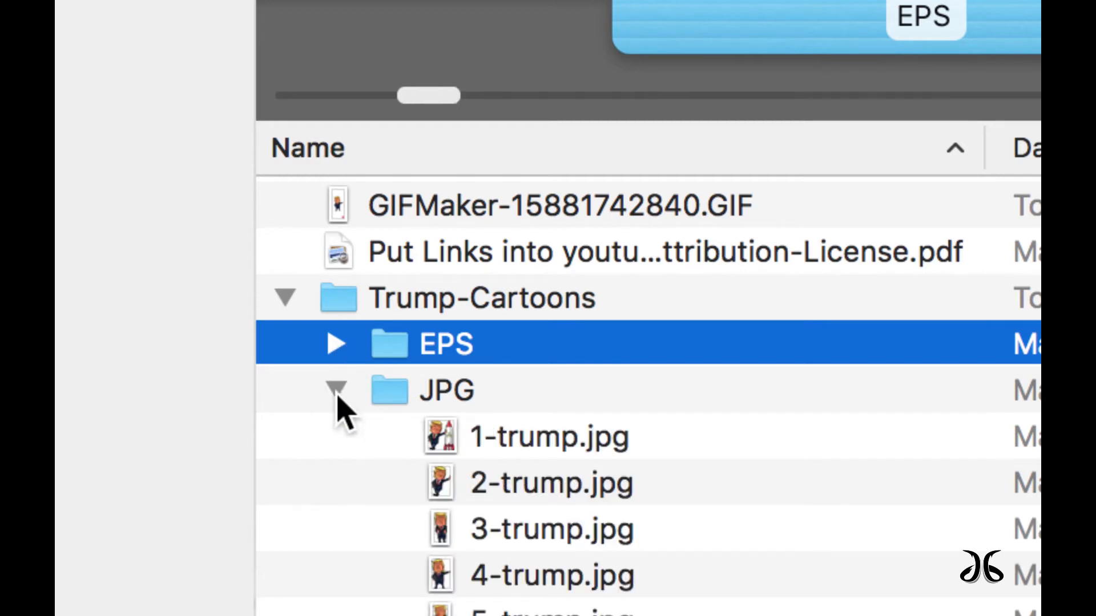
left_click(336, 393)
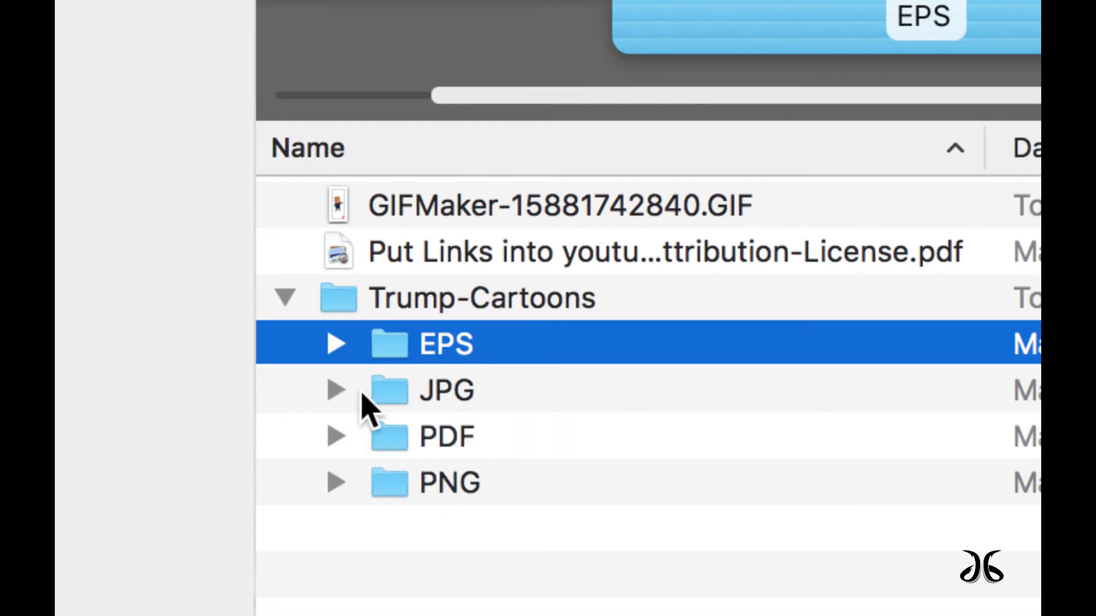
left_click(380, 399)
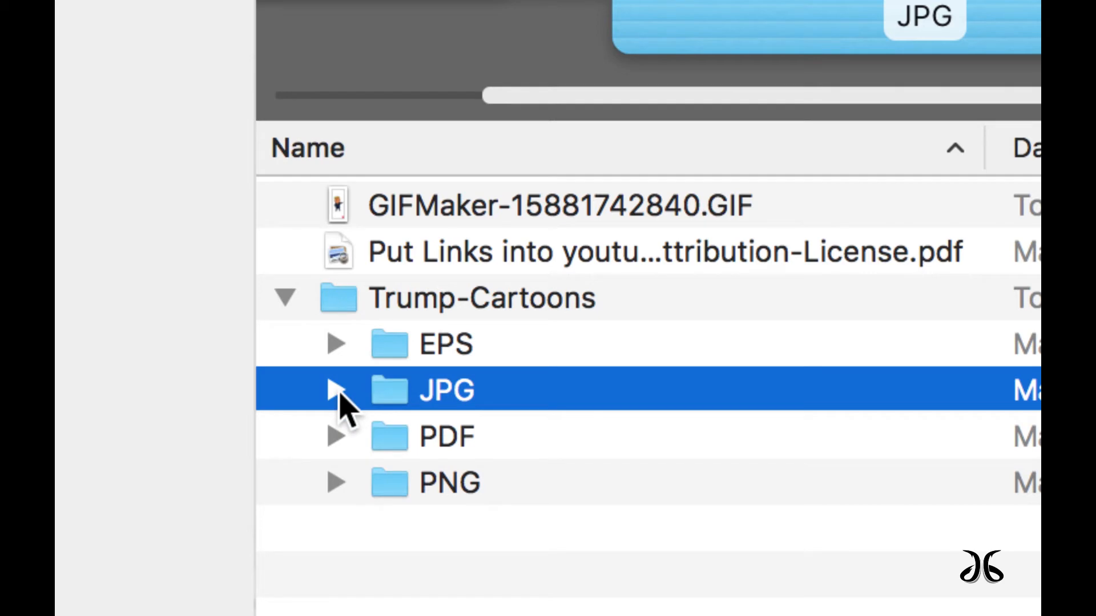
Look through the cartoon files in the PDF folder and collapse it again
left_click(337, 437)
scroll(396, 446, "down", 5)
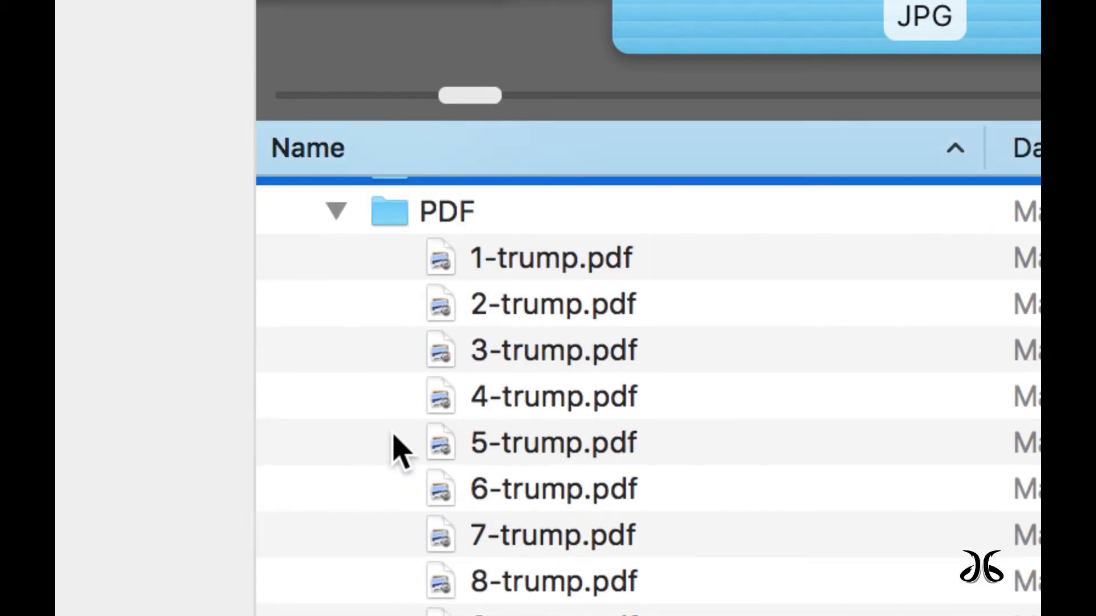
scroll(401, 440, "up", 4)
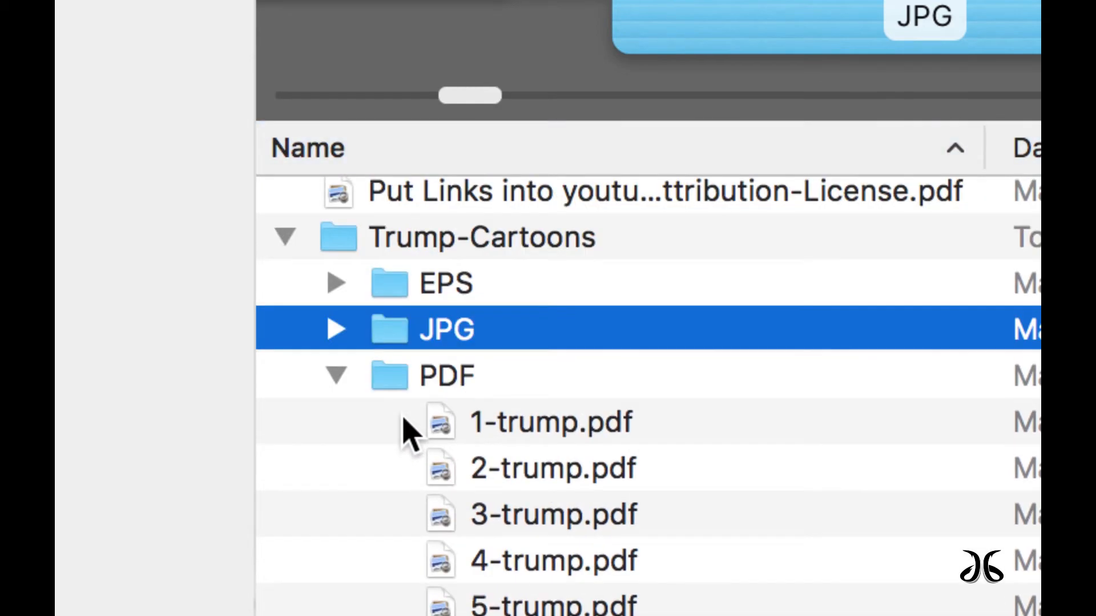
left_click(341, 374)
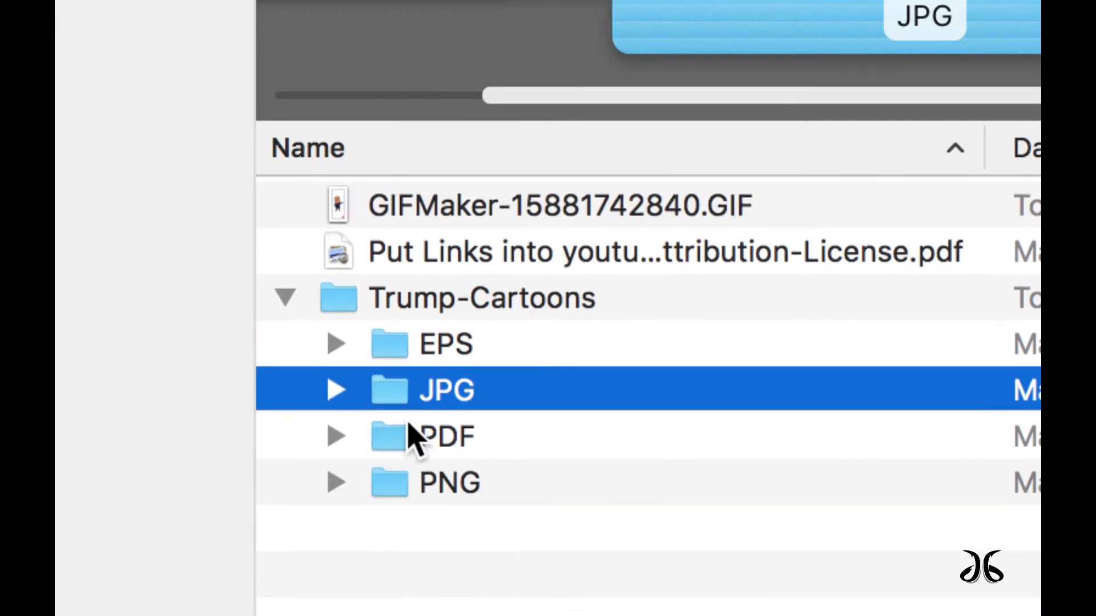
Examine the numbered cartoon files in the PNG folder and collapse it again
left_click(333, 482)
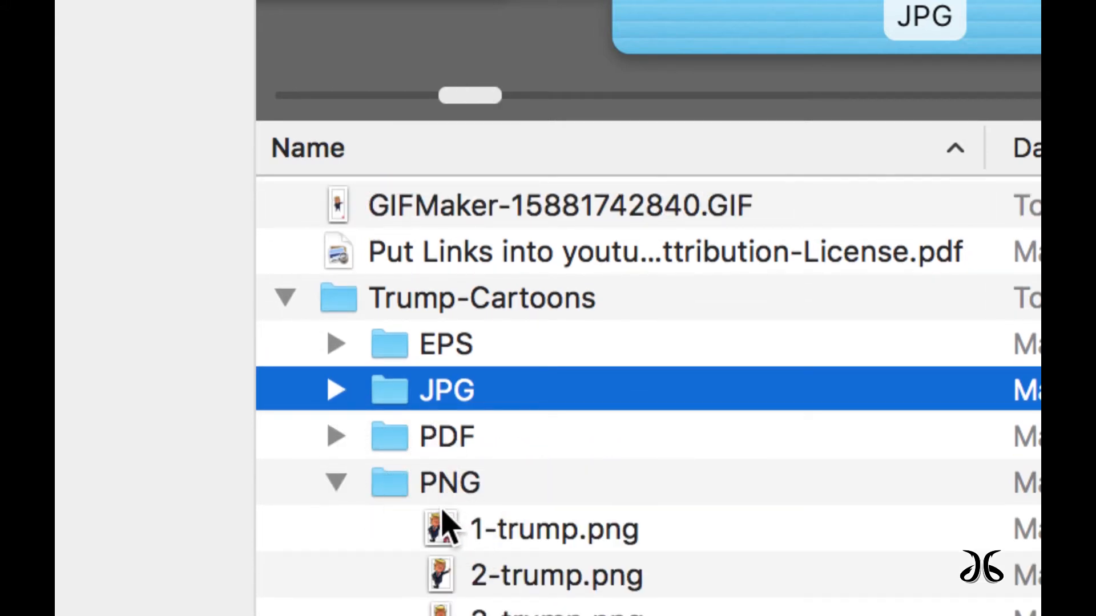
scroll(448, 517, "down", 3)
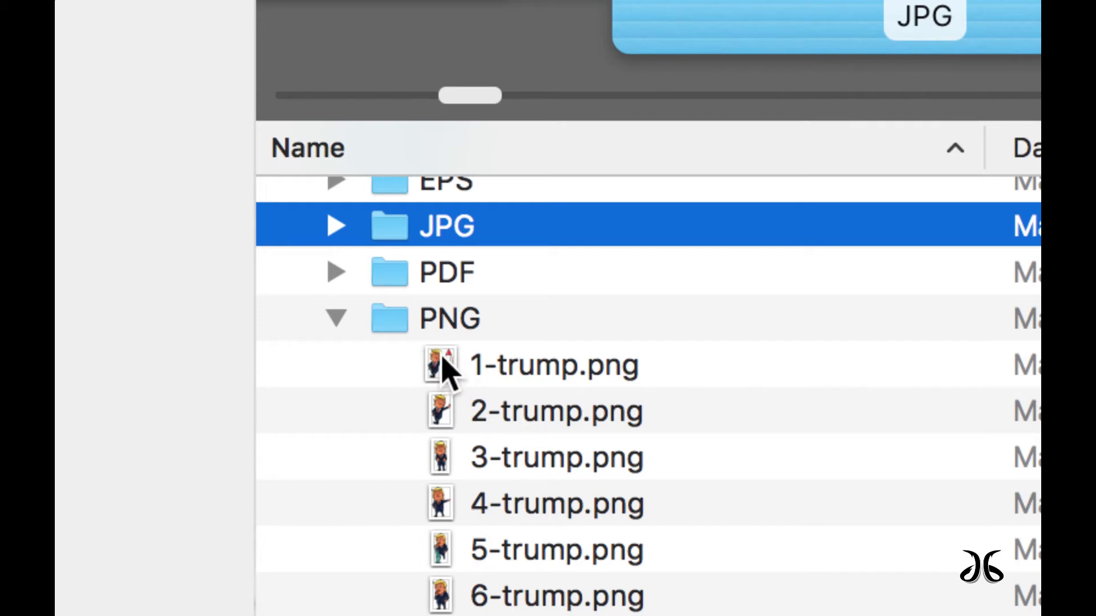
left_click(337, 320)
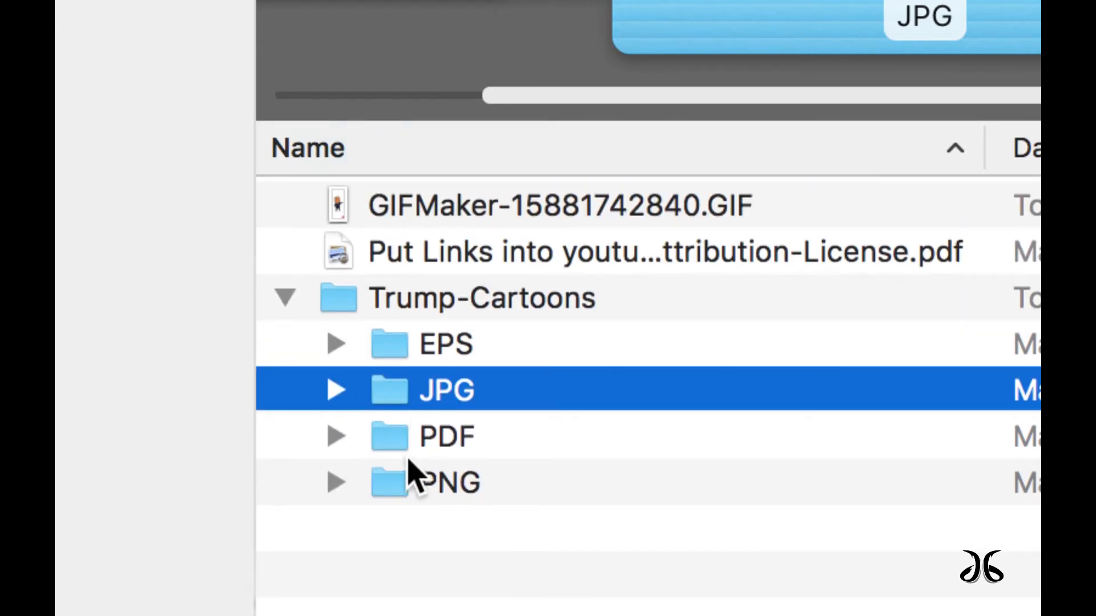
left_click(334, 482)
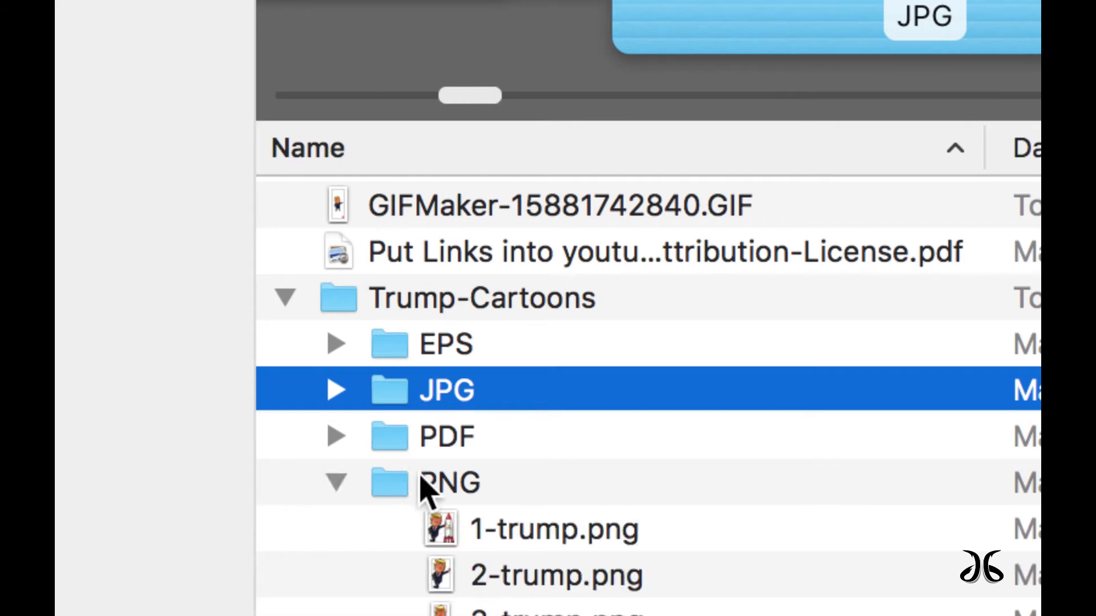
scroll(453, 496, "down", 3)
scroll(454, 496, "down", 5)
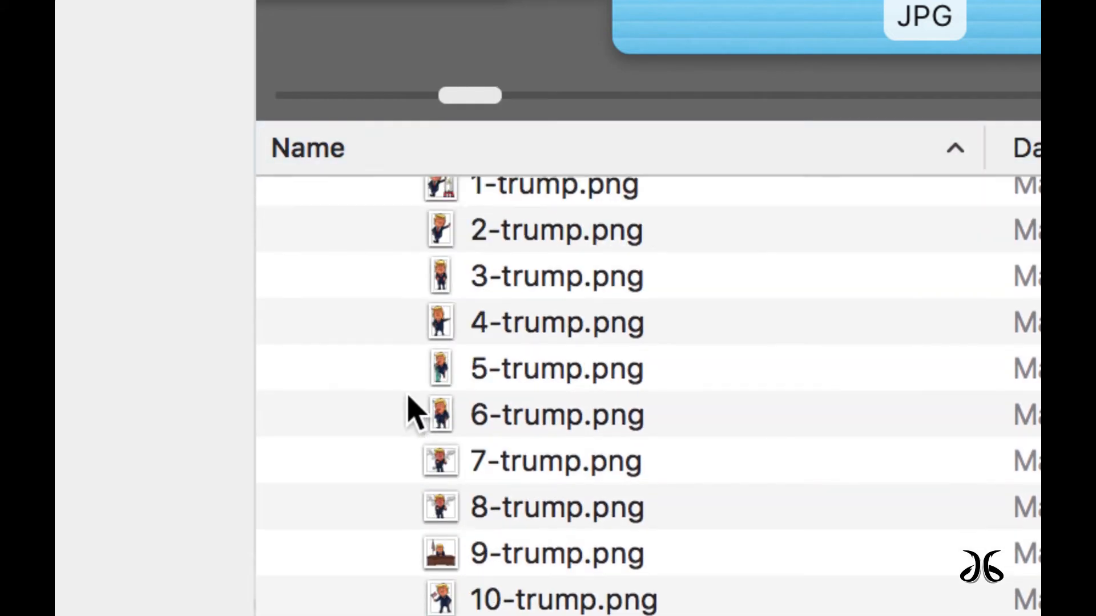
scroll(409, 411, "up", 7)
left_click(338, 466)
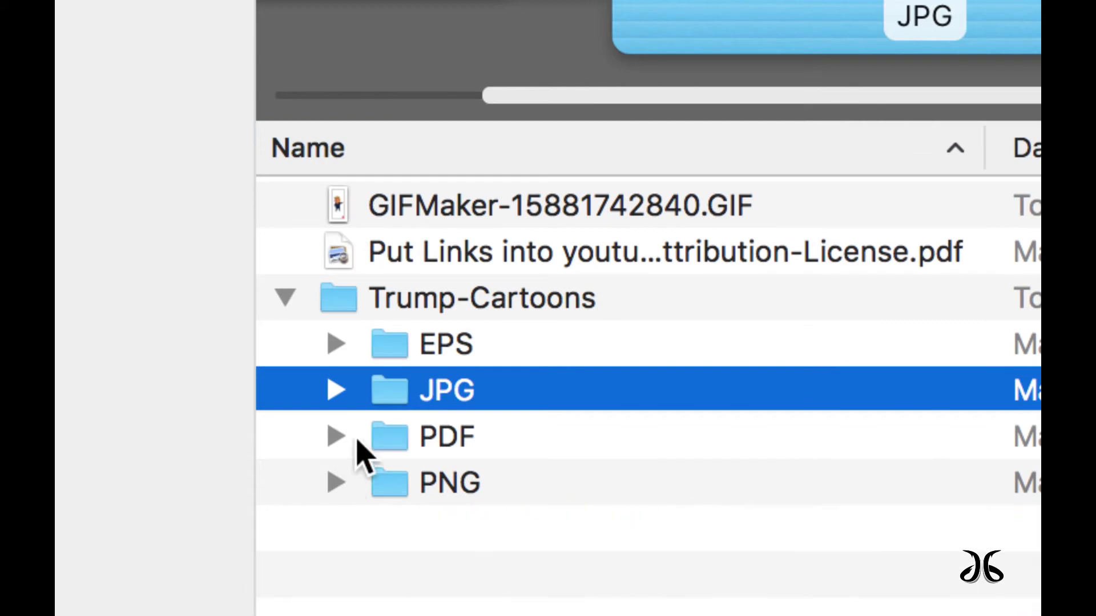
Expand the EPS folder, pick 14-trump.eps and open it in Adobe Illustrator
left_click(335, 345)
scroll(489, 451, "down", 10)
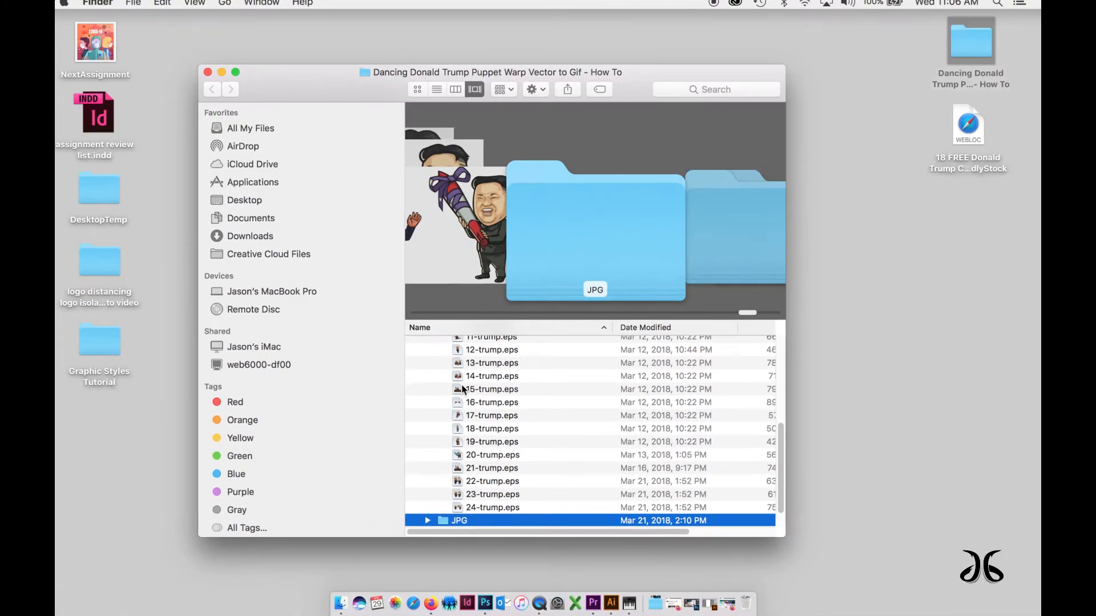
left_click(462, 380)
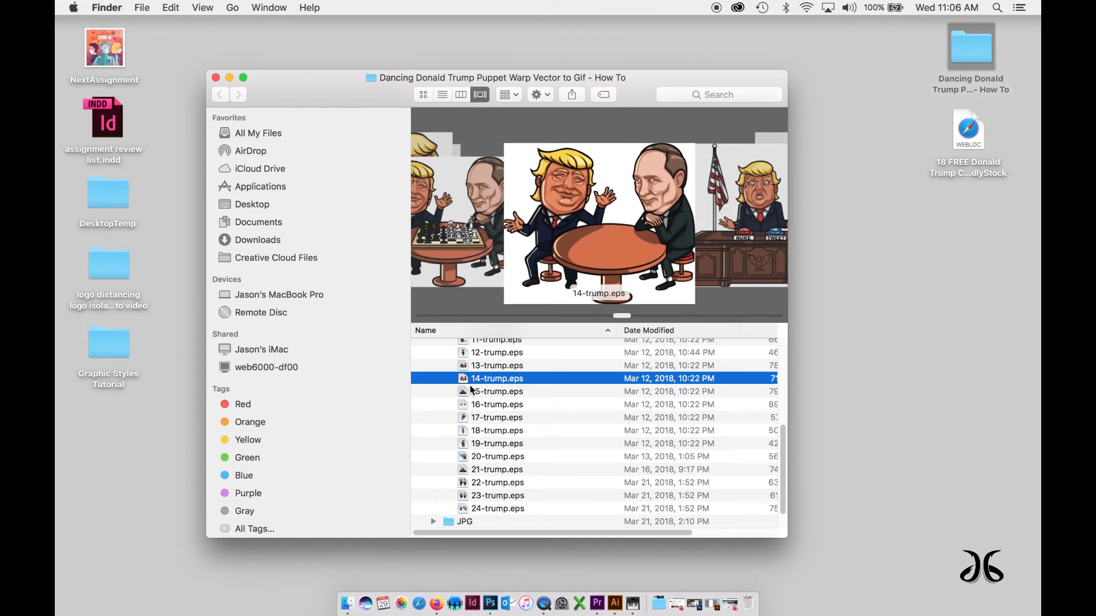
left_click_drag(464, 381, 619, 607)
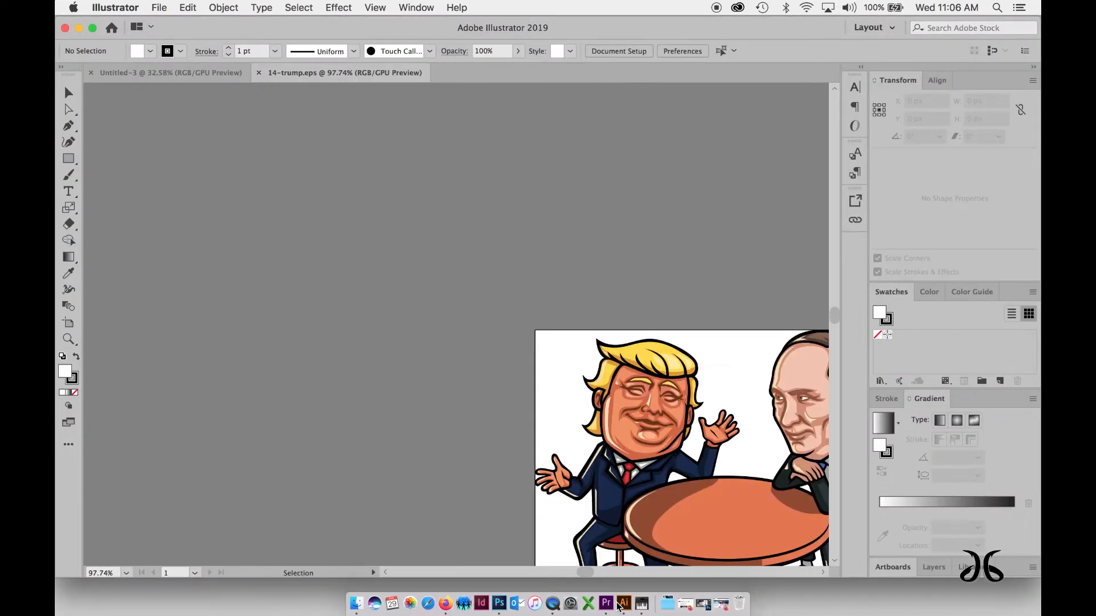
Fit the 14-trump.eps artboard in view and examine the cartoon of the two men at the table up close
key("super+0")
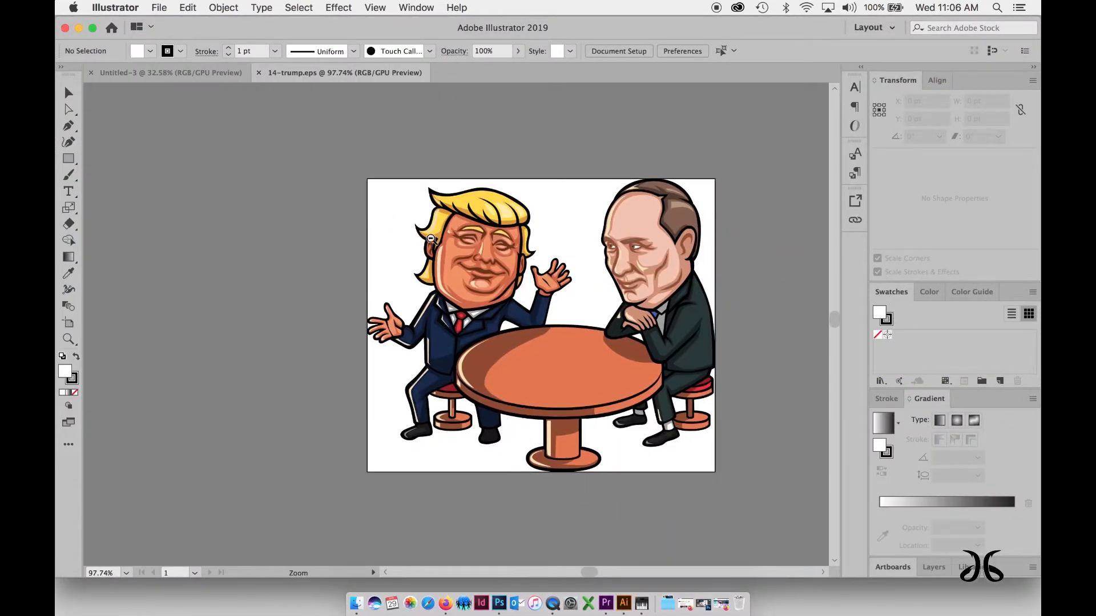
left_click(423, 200, "super")
left_click_drag(525, 261, 442, 224)
left_click(446, 225, "alt+super")
left_click_drag(483, 253, 432, 206)
left_click_drag(457, 237, 445, 200)
left_click(366, 221, "super")
left_click_drag(441, 262, 427, 216)
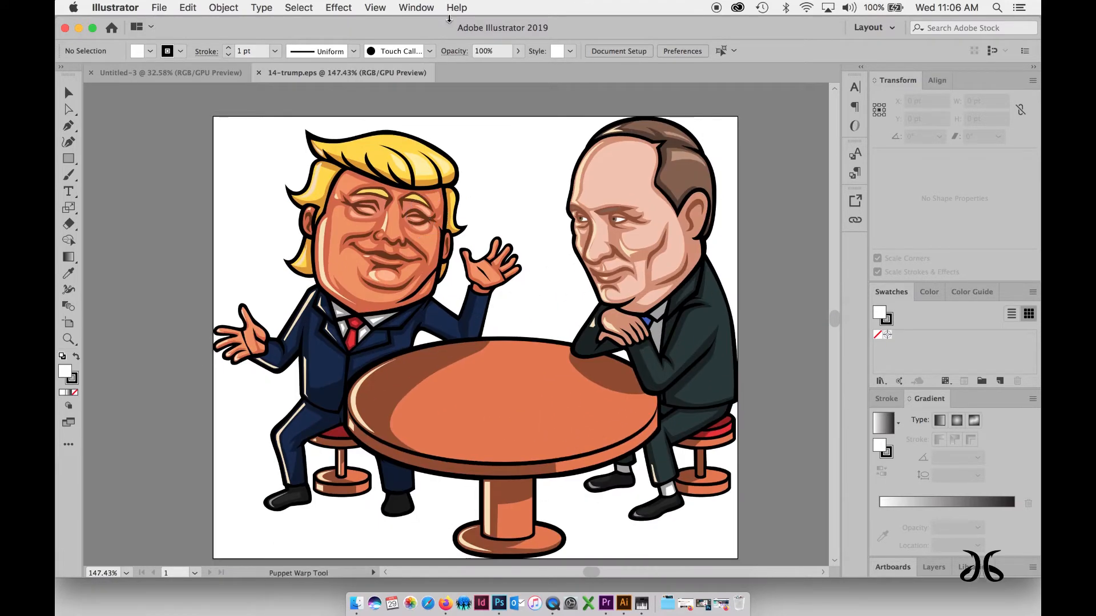
Inspect the cartoon's vector paths in Outline mode and return to the coloured preview at 100% zoom
left_click(390, 8)
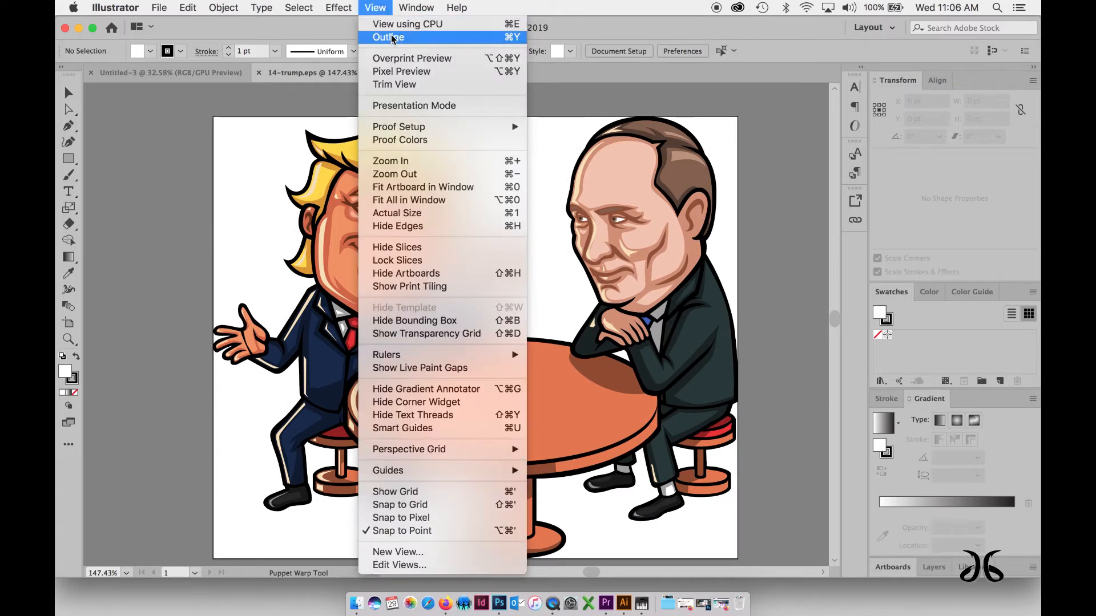
left_click(380, 5)
left_click(381, 7)
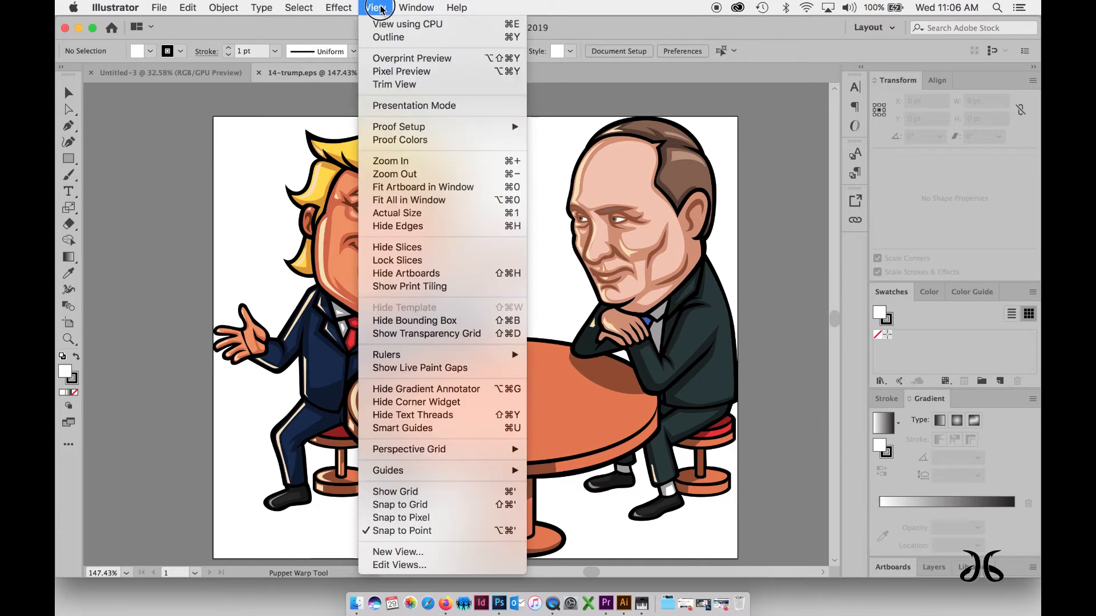
left_click(384, 35)
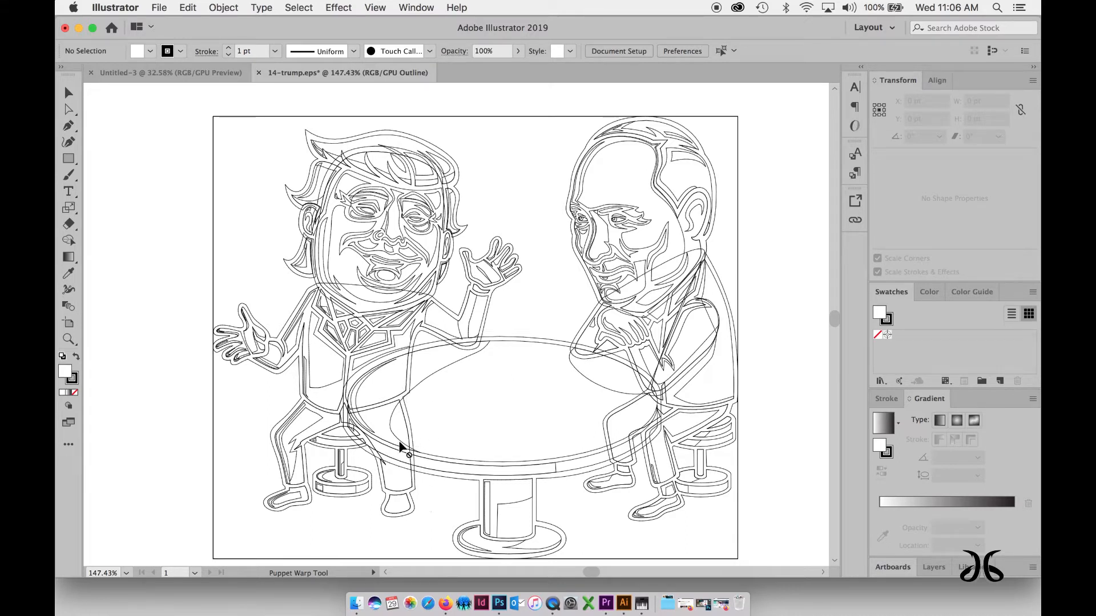
scroll(353, 333, "up", 2)
left_click_drag(468, 389, 433, 364)
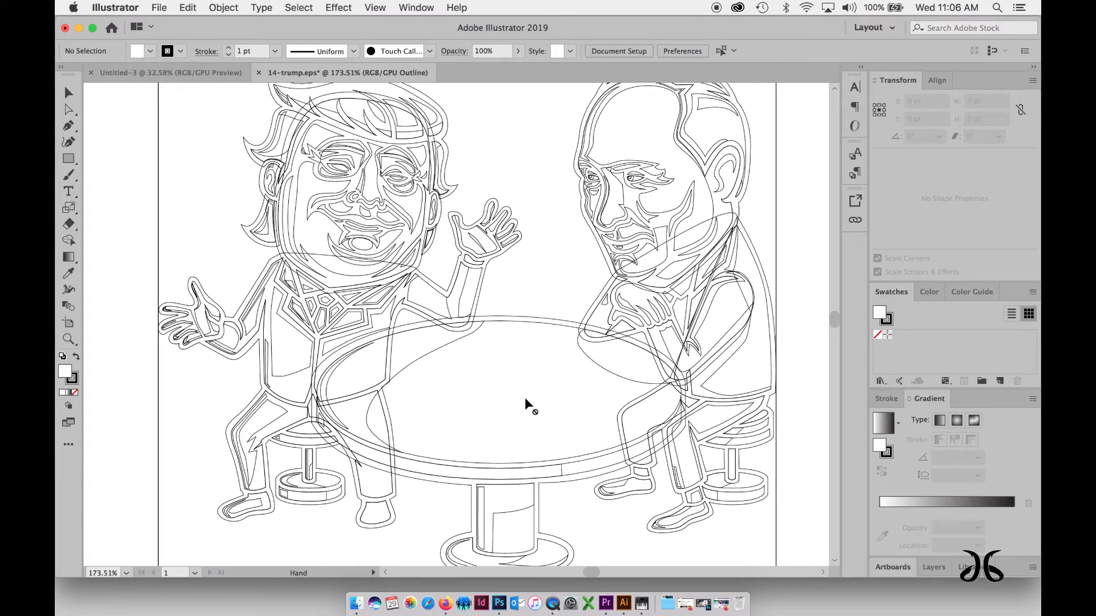
left_click(68, 93)
key("super+1")
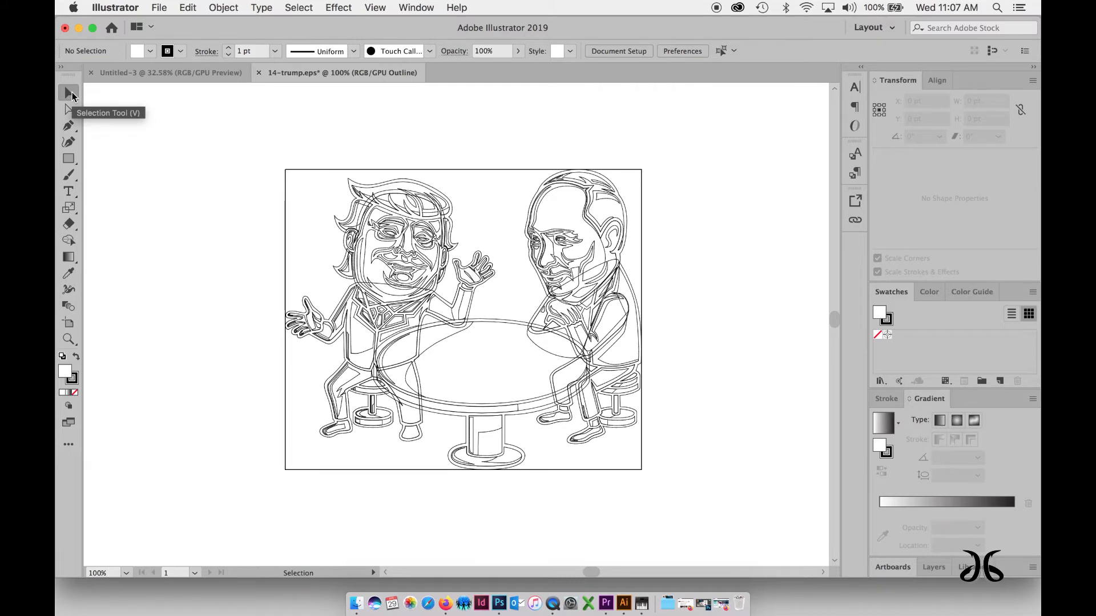
key("super+y")
left_click(339, 8)
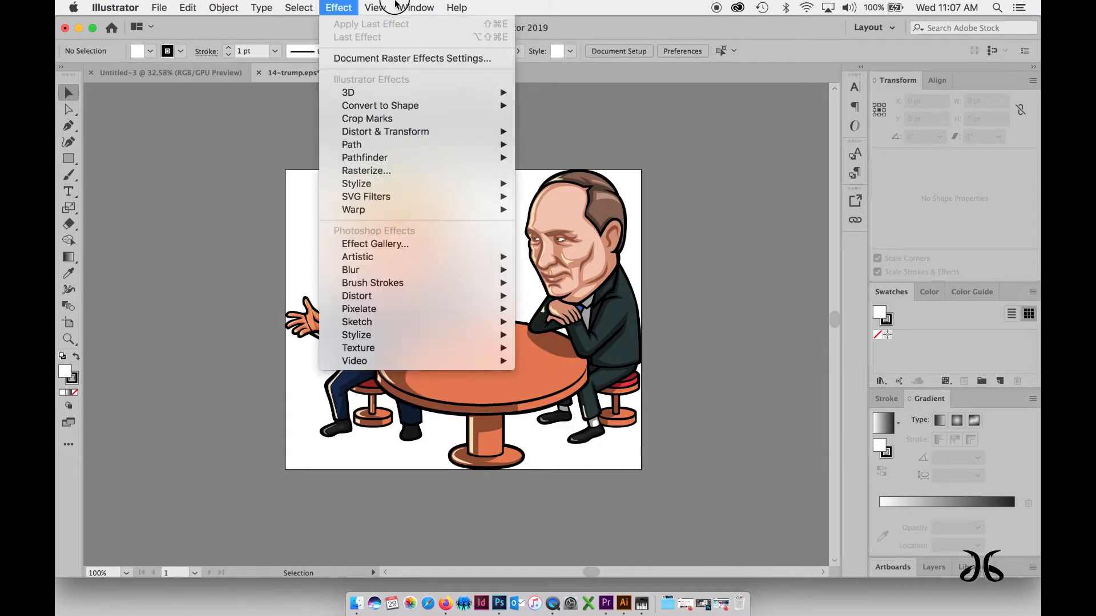
left_click(336, 53)
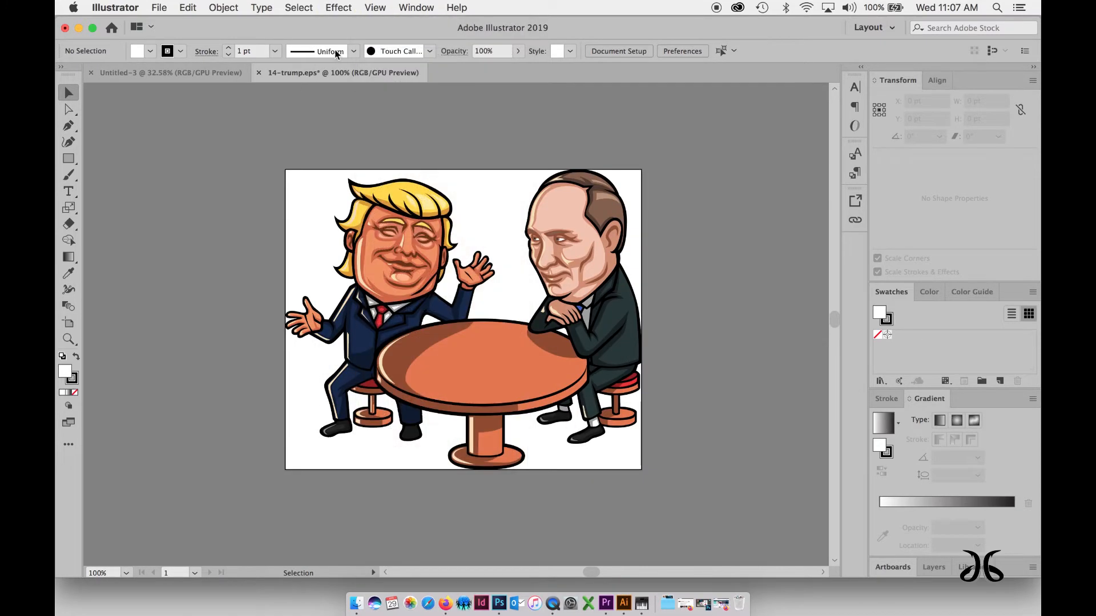
Select all artwork in 14-trump.eps and cut it to the clipboard
left_click(391, 270)
left_click(341, 165)
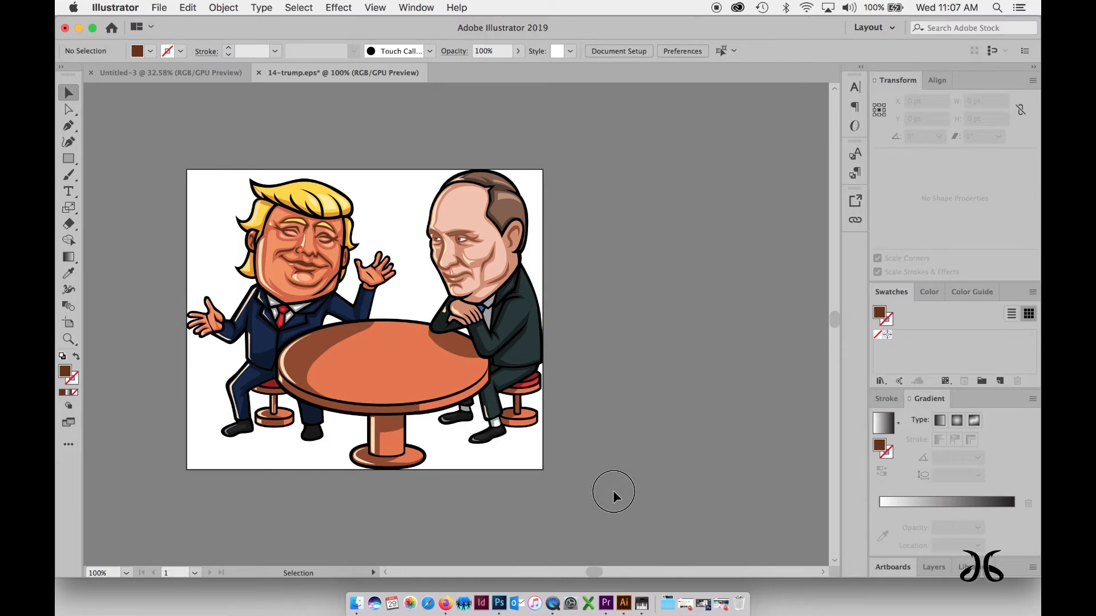
key("super+a")
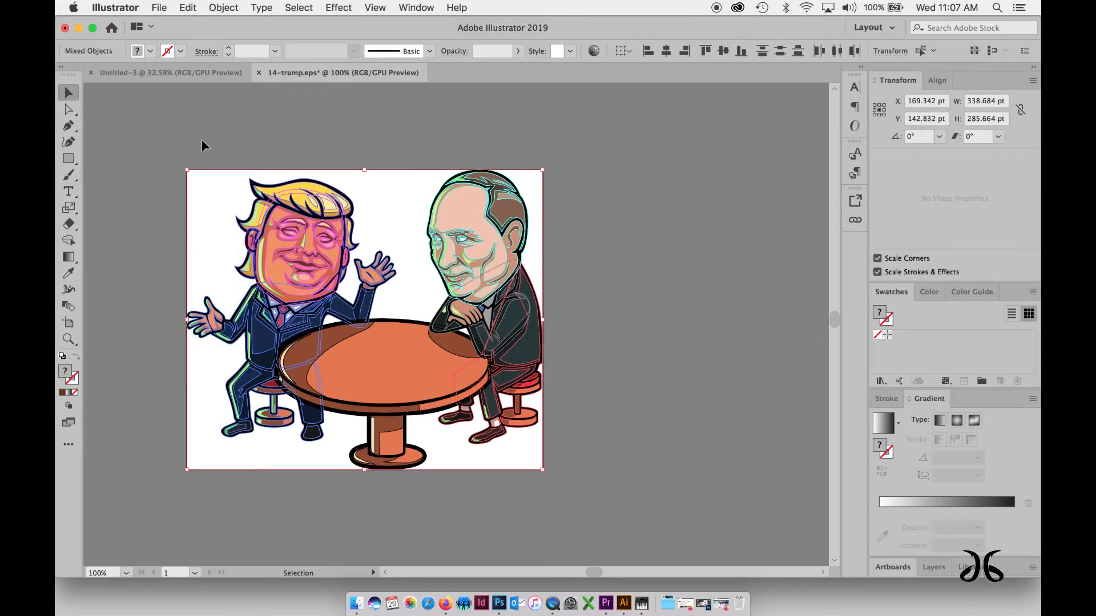
left_click(170, 6)
mouse_move(194, 7)
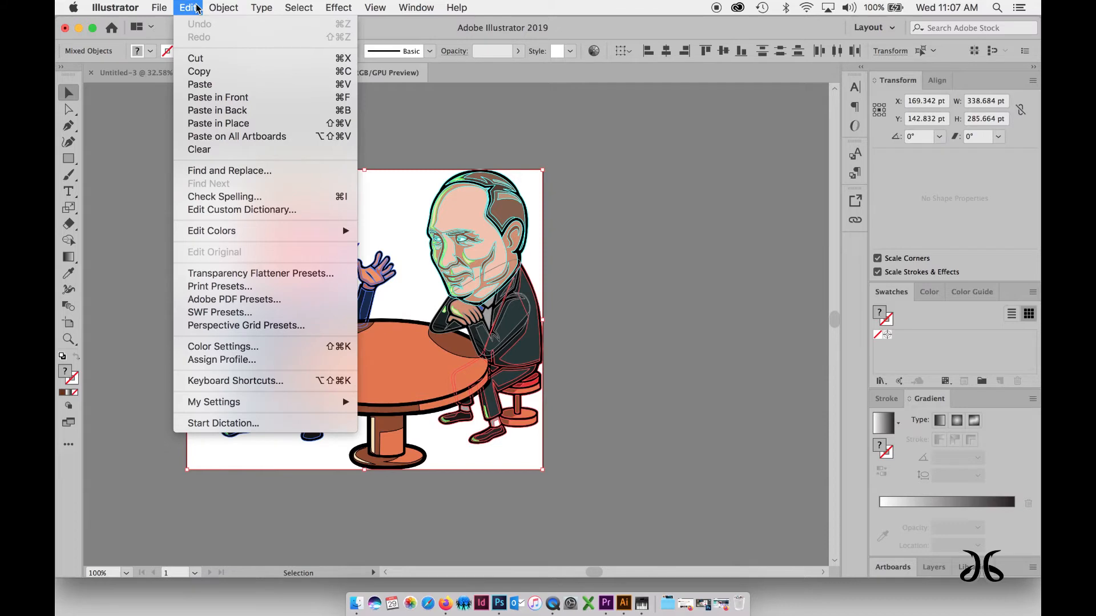
left_click(200, 73)
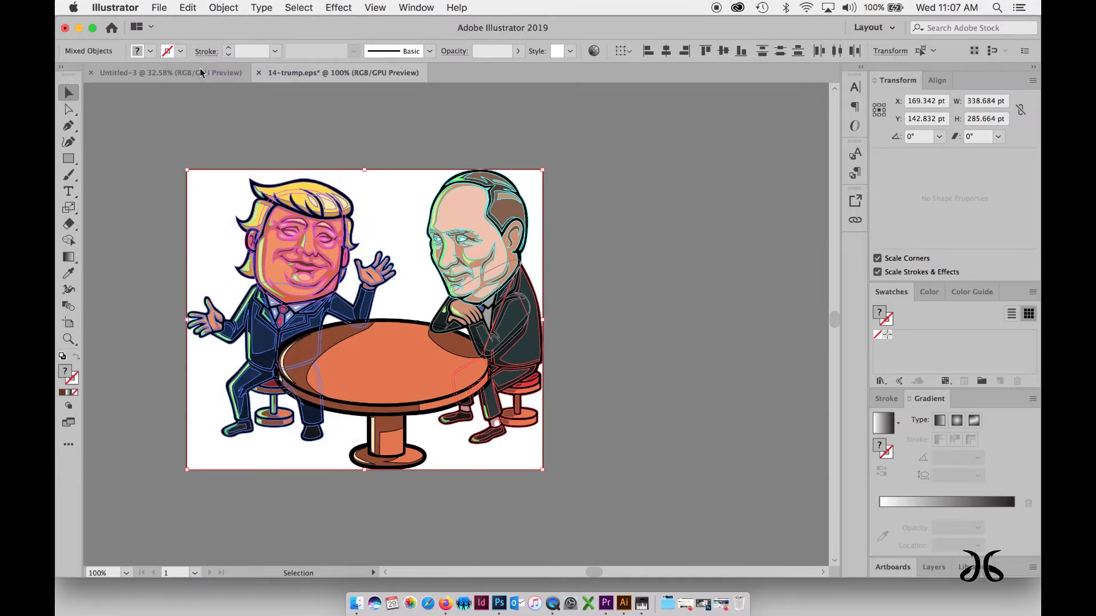
left_click(234, 9)
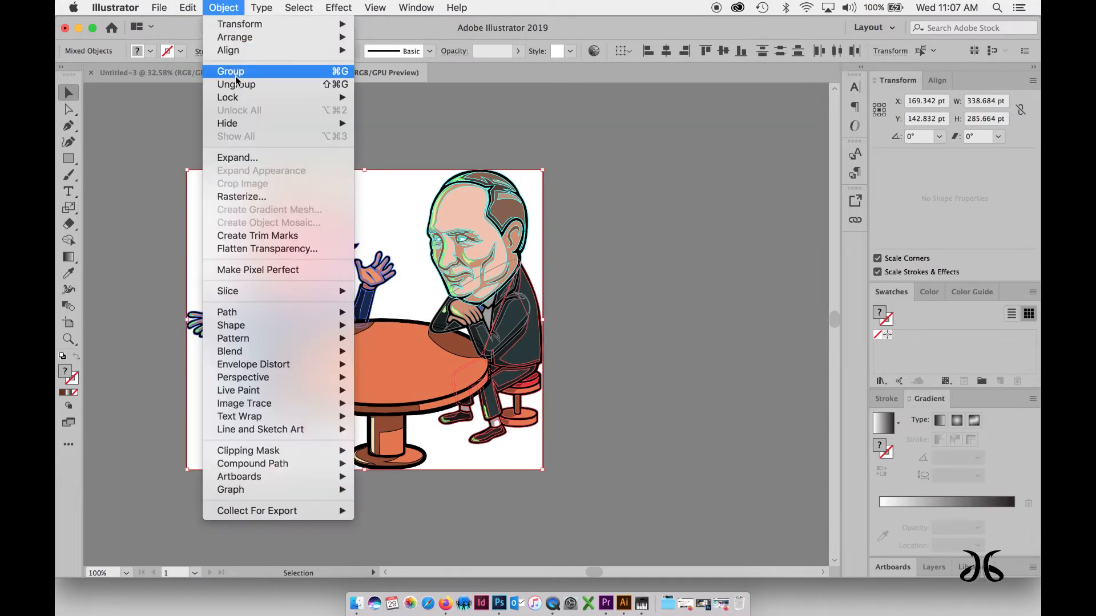
mouse_move(191, 7)
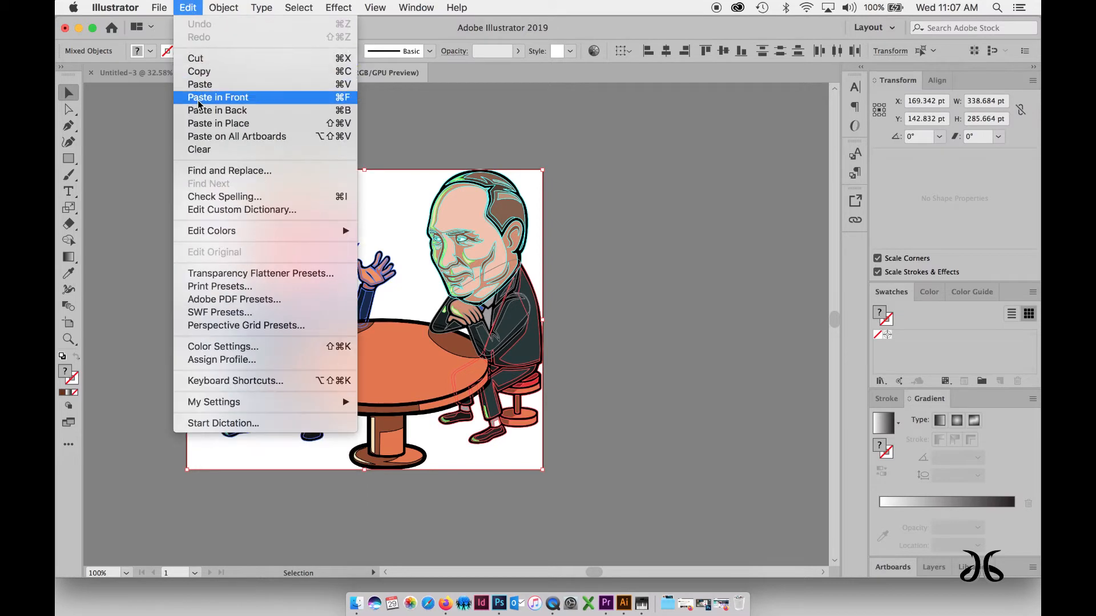
left_click(198, 58)
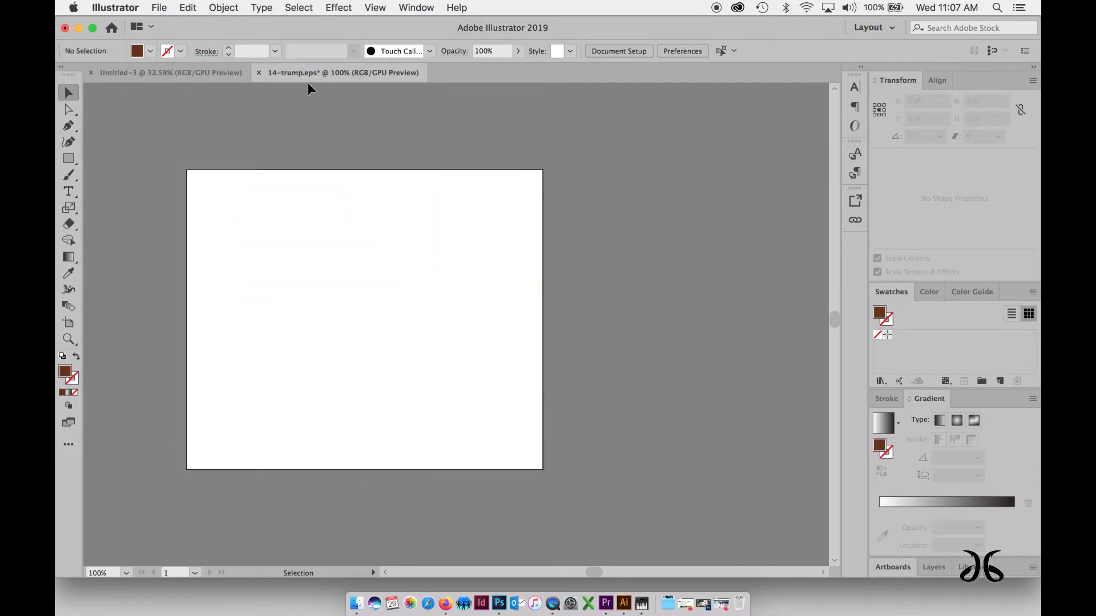
Paste the cut table cartoon into the Untitled-3 document and scale it up to about 564 × 476 px
left_click(205, 74)
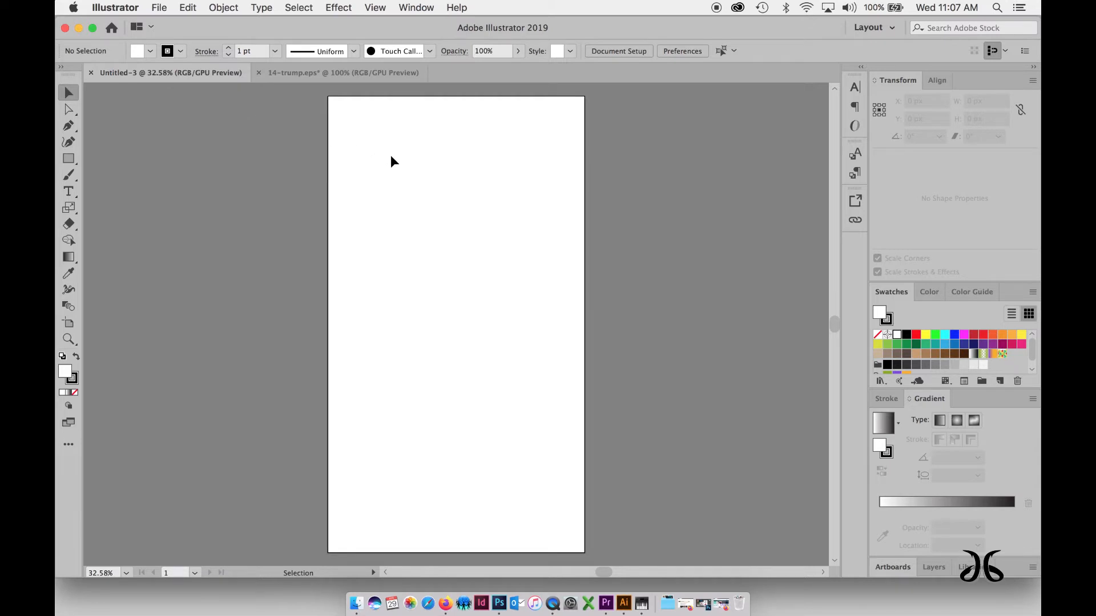
key("super+v")
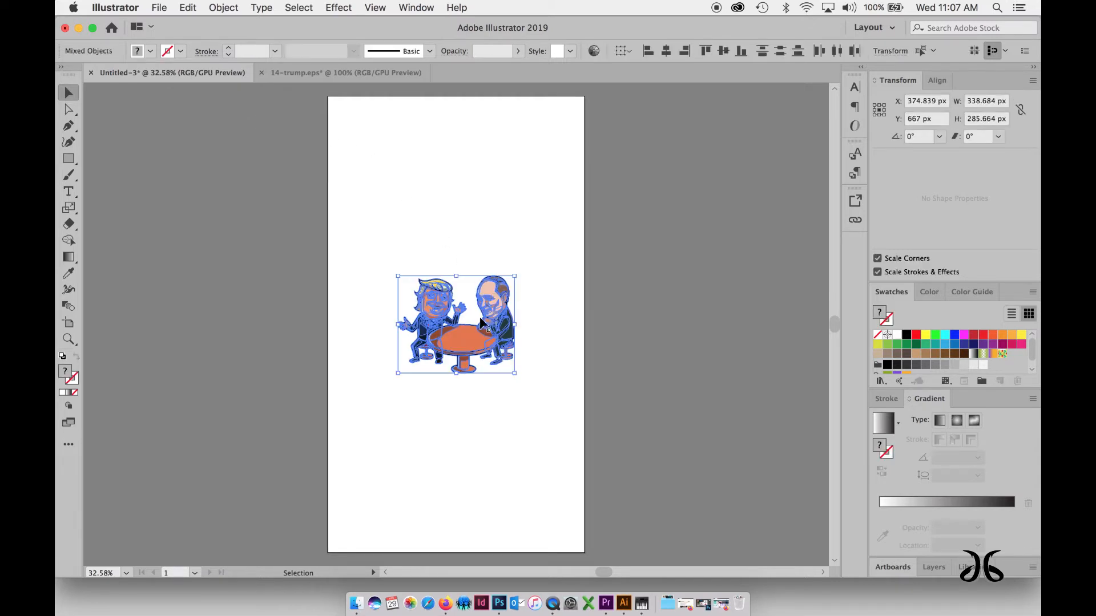
key("s")
left_click_drag(514, 379, 552, 406)
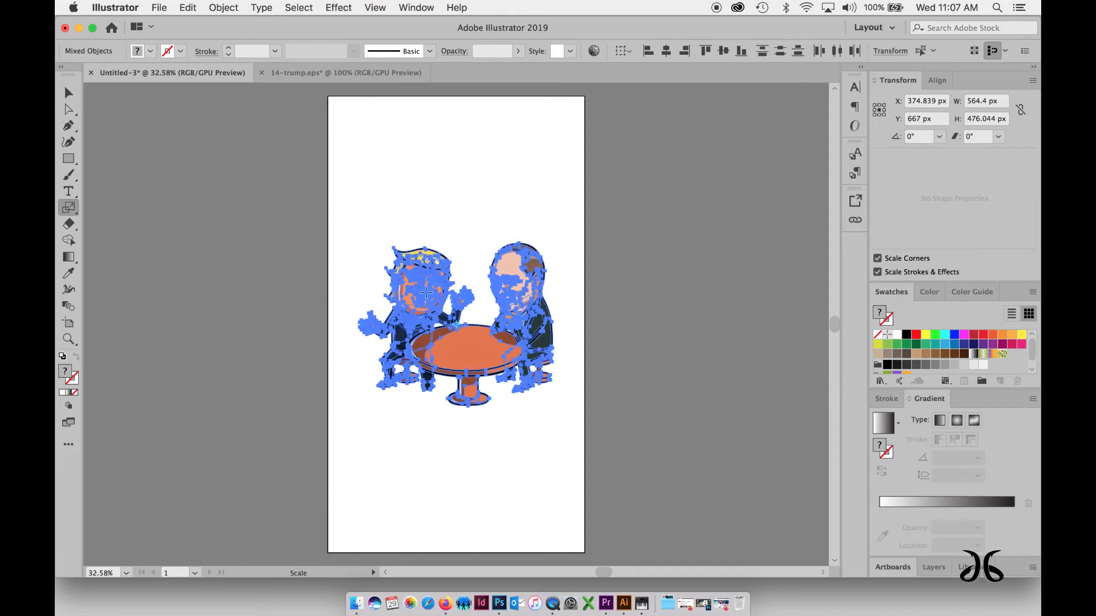
key("v")
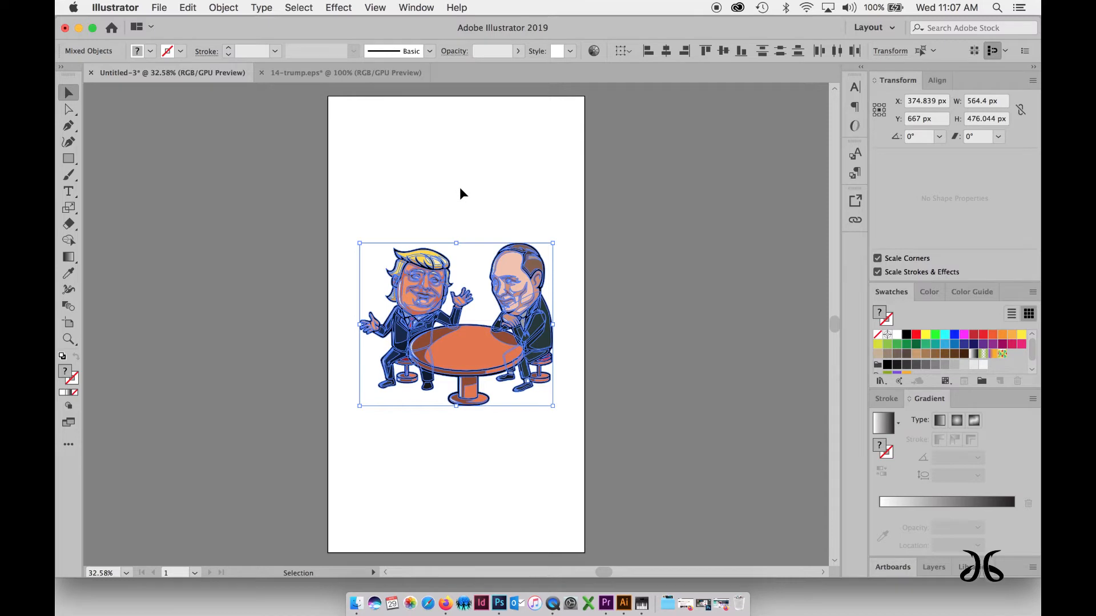
Enlarge the pasted table cartoon further around its centre and deselect it
key("s")
left_click_drag(590, 381, 625, 412)
left_click(66, 93)
left_click(342, 161)
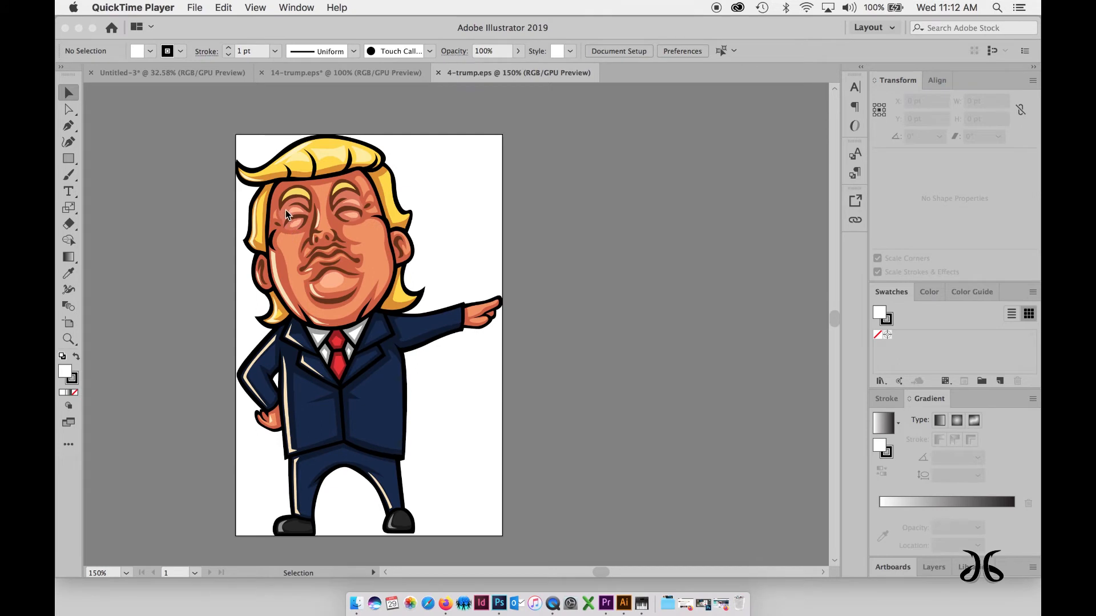
Select the whole standing cartoon in 4-trump.eps and cut it to the clipboard
left_click(188, 129)
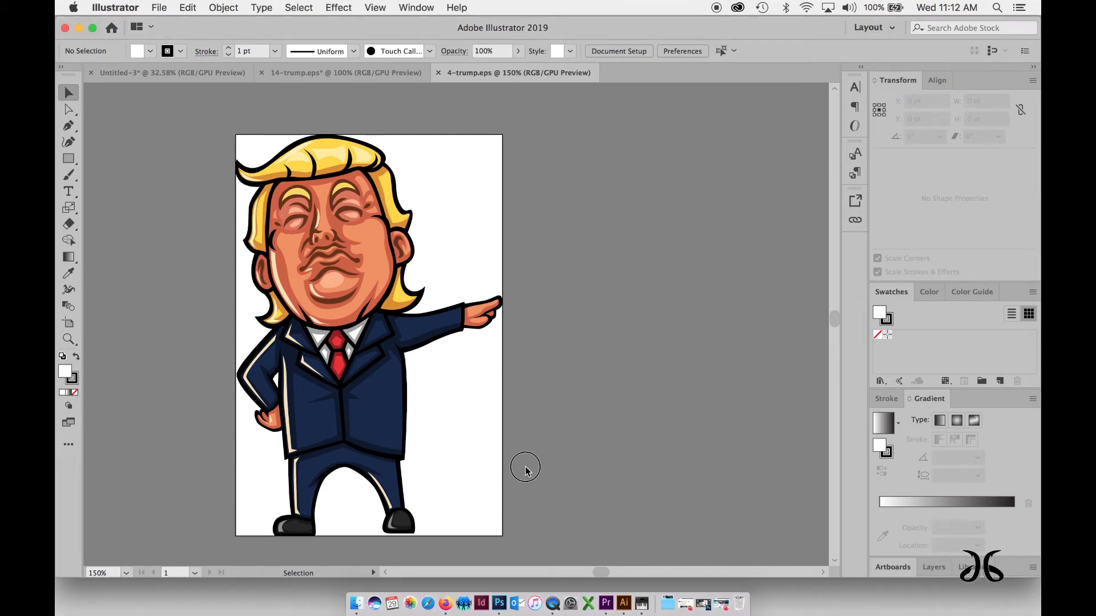
left_click(69, 93)
left_click(207, 139)
left_click_drag(194, 144, 621, 497)
key("Delete")
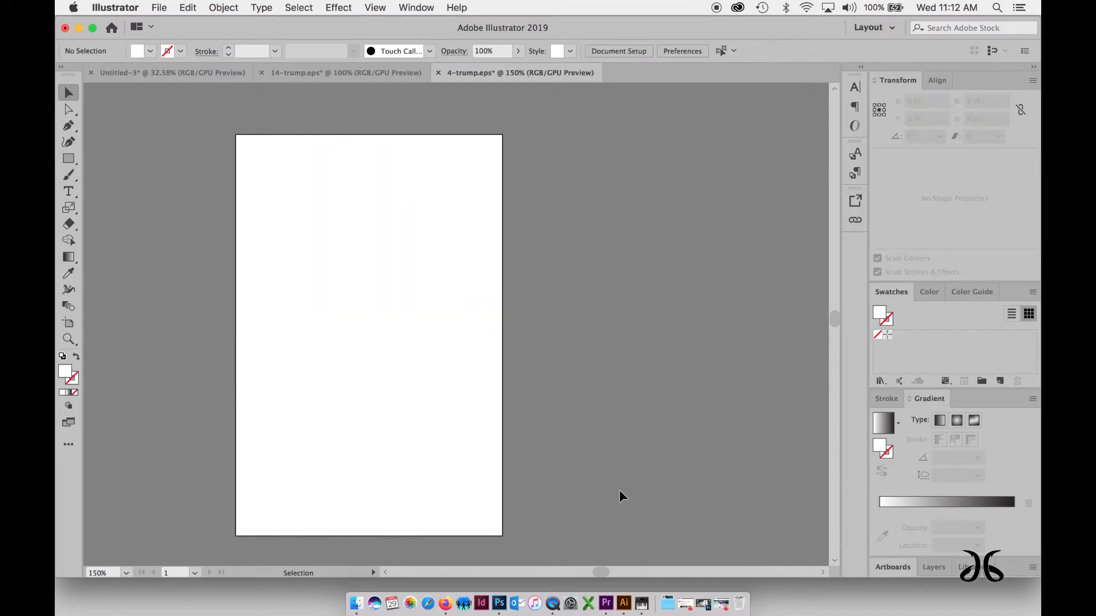
Close 4-trump.eps and 14-trump.eps without saving the changes
left_click(438, 73)
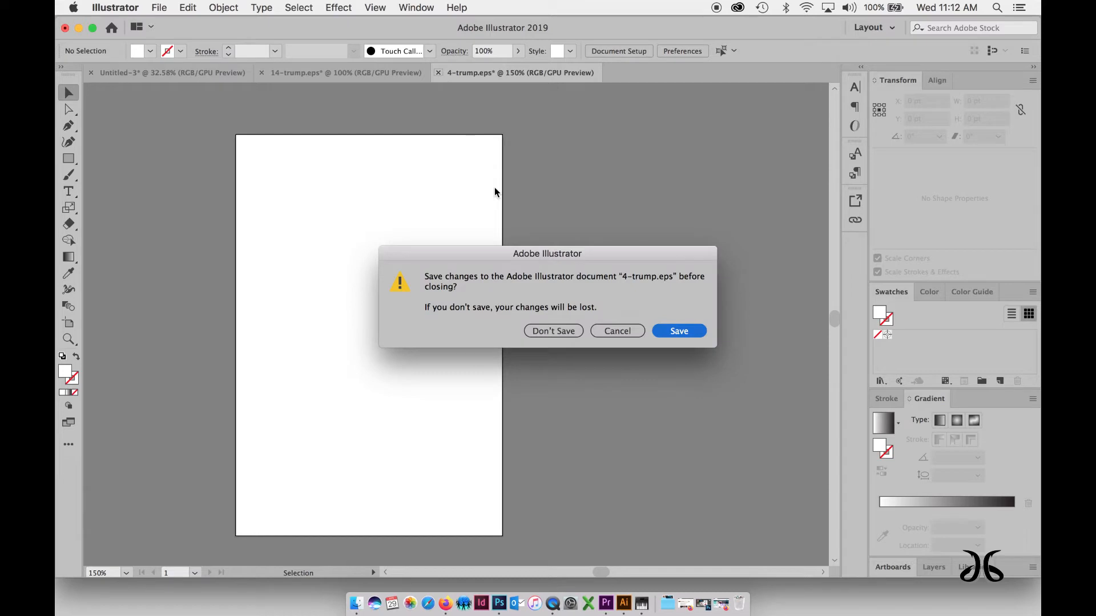
left_click(553, 332)
left_click(271, 73)
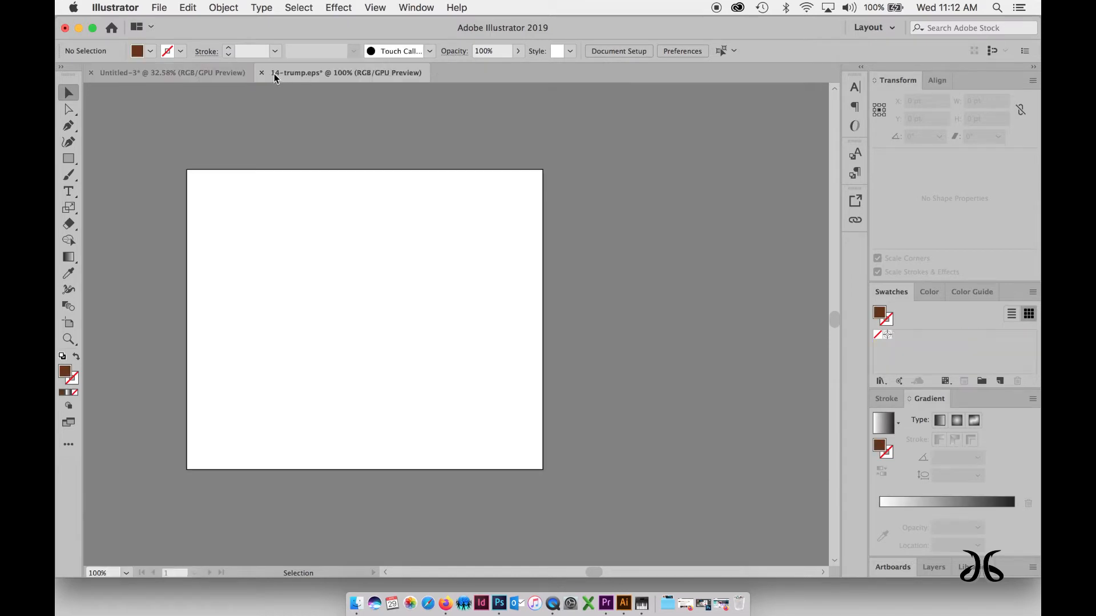
left_click(261, 73)
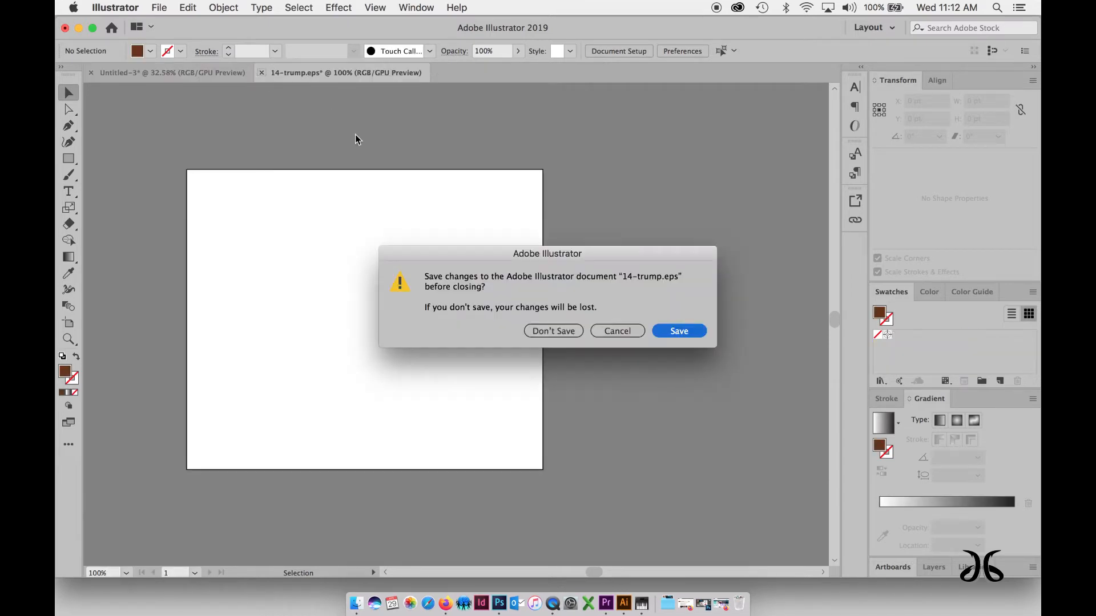
left_click(552, 329)
Select the two-figure table cartoon in Untitled-3 and delete it from the document
left_click_drag(303, 202, 631, 440)
left_click_drag(458, 296, 203, 293)
key("Delete")
Paste the standing cartoon into Untitled-3 and scale it up proportionally to about 608 × 915 px
key("super+v")
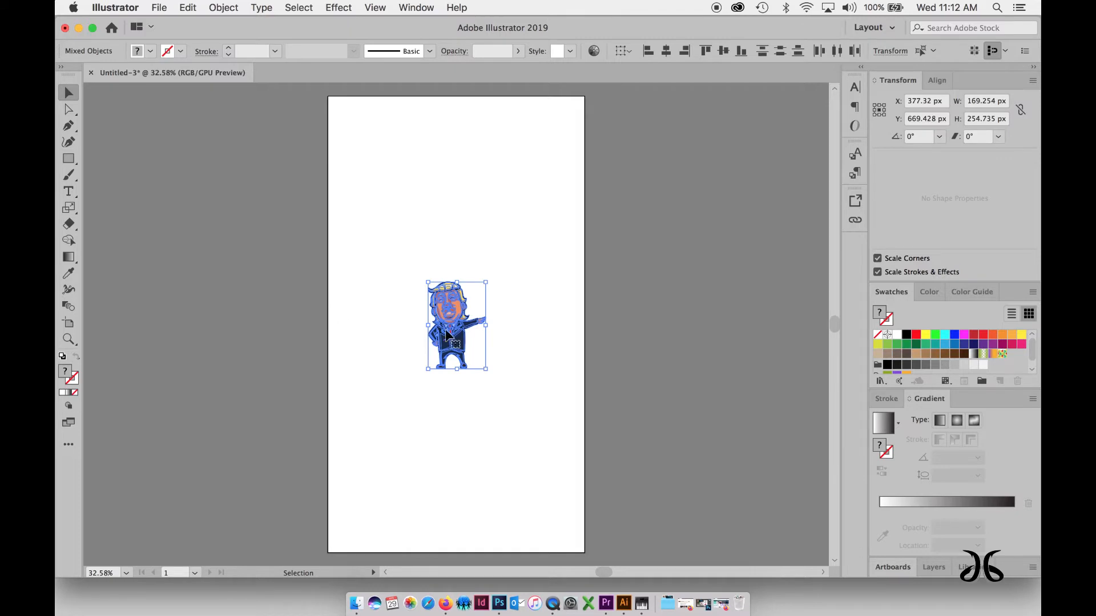
key("s")
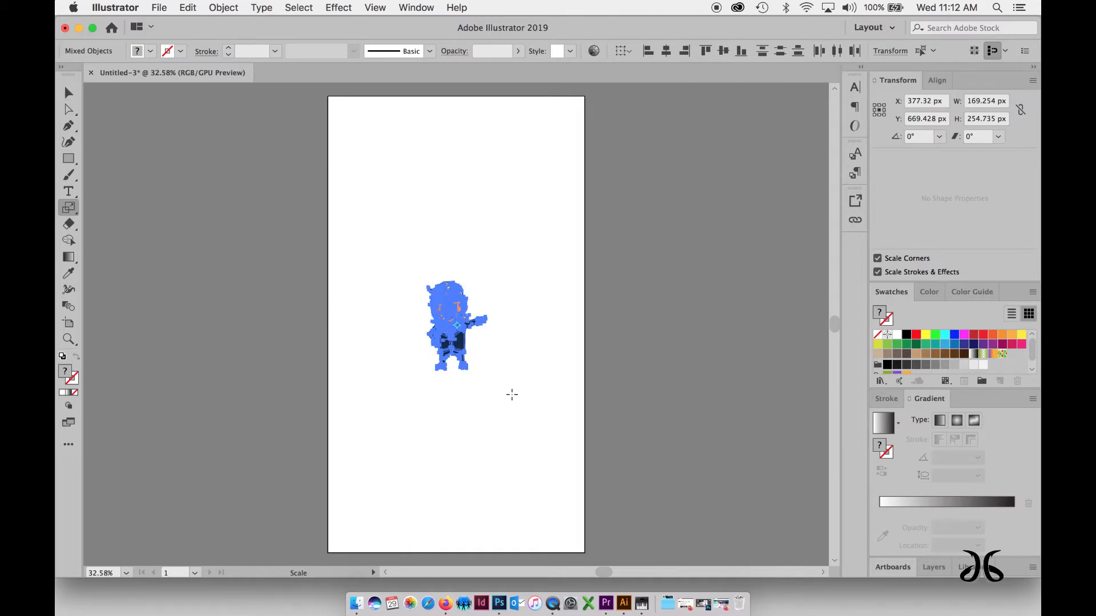
left_click_drag(516, 396, 636, 507)
left_click_drag(583, 474, 640, 528)
Check the Scale Strokes & Effects option in the General preferences, close the preferences and deselect the cartoon
left_click(135, 7)
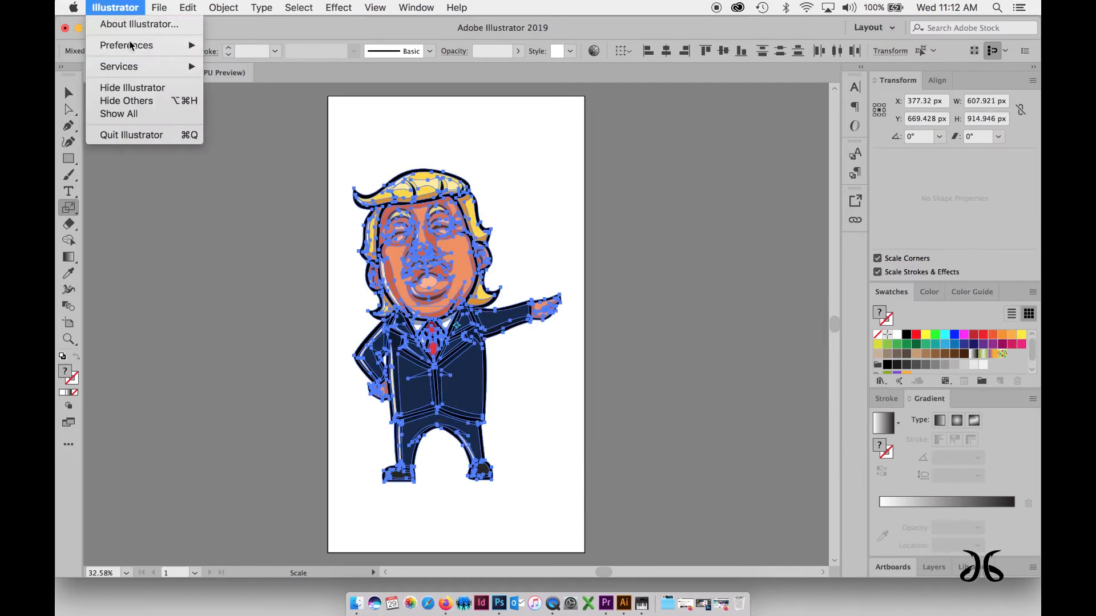
mouse_move(131, 45)
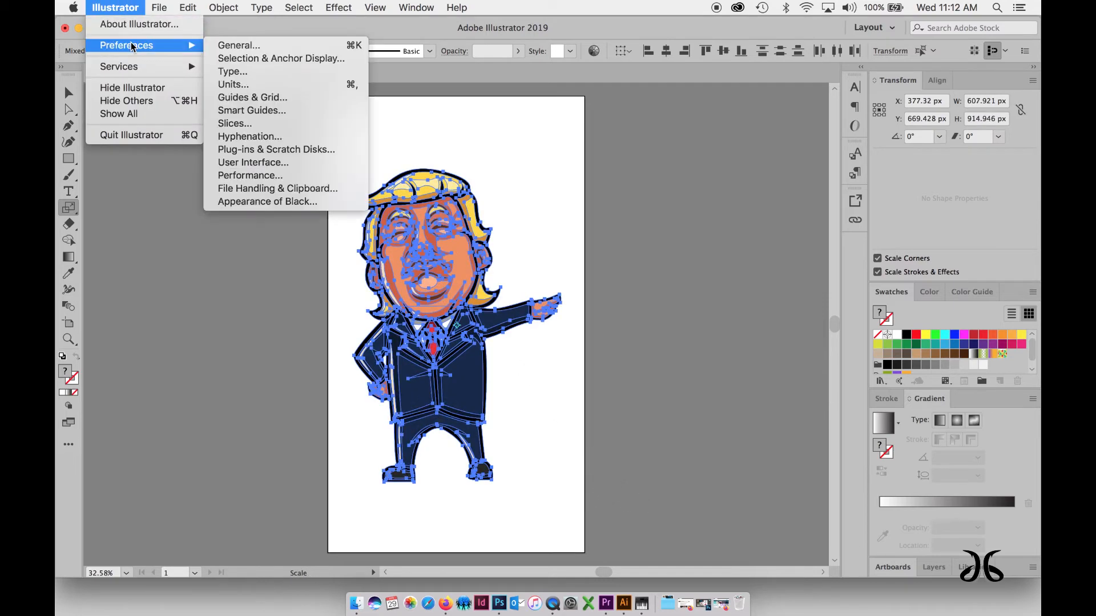
left_click(226, 45)
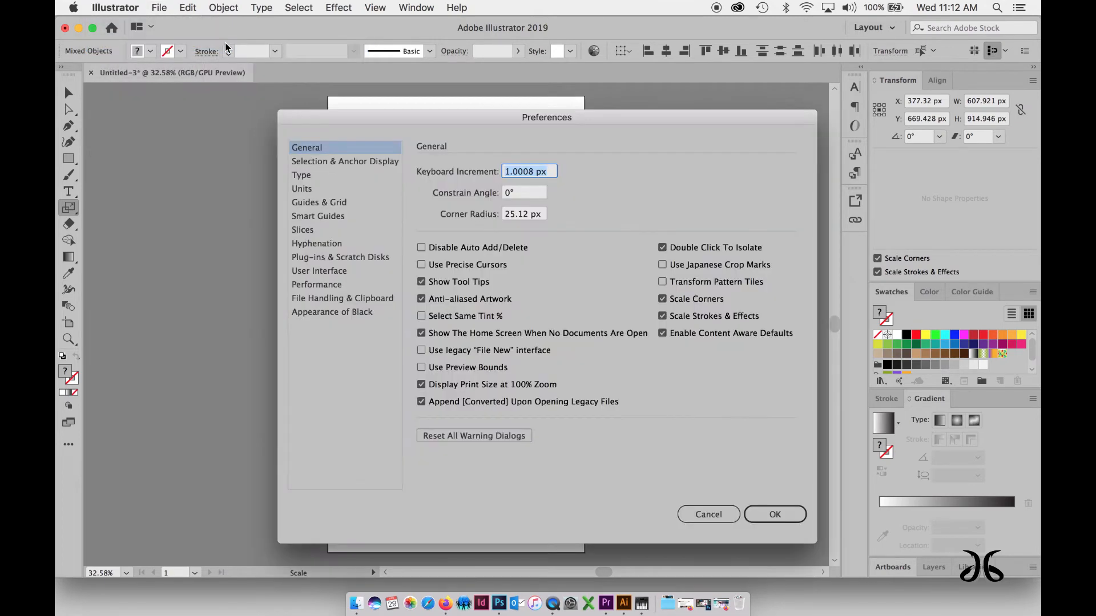
left_click_drag(460, 120, 337, 104)
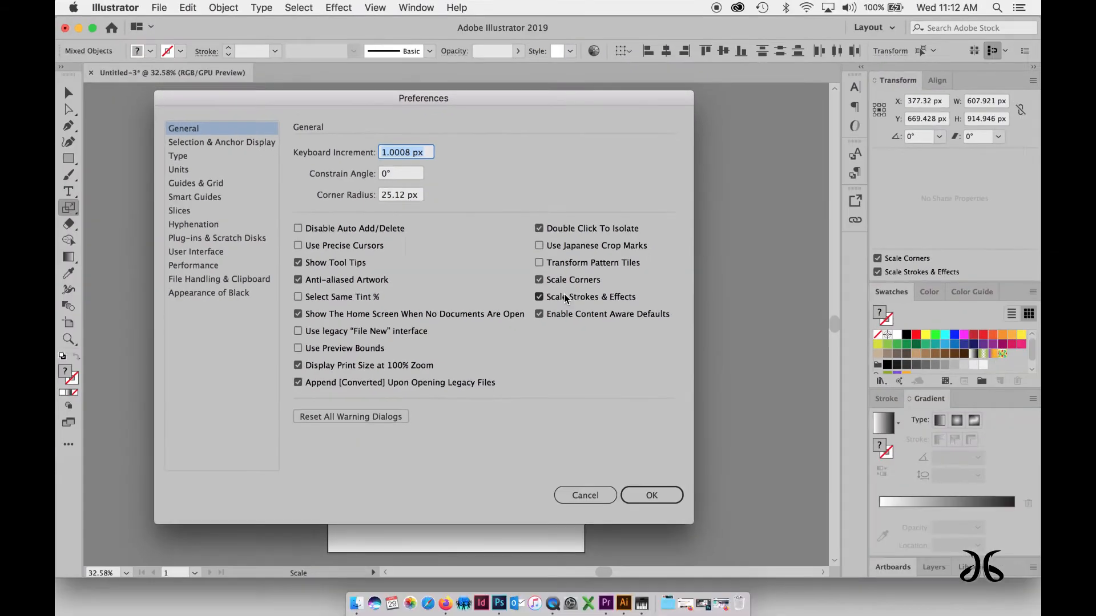
left_click(687, 551)
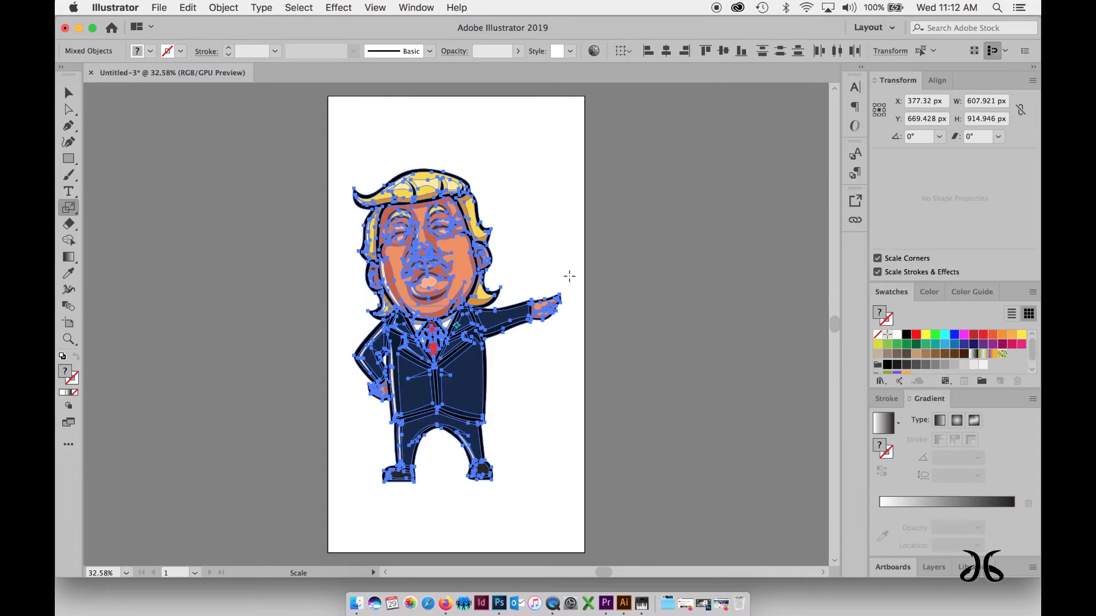
left_click(68, 94)
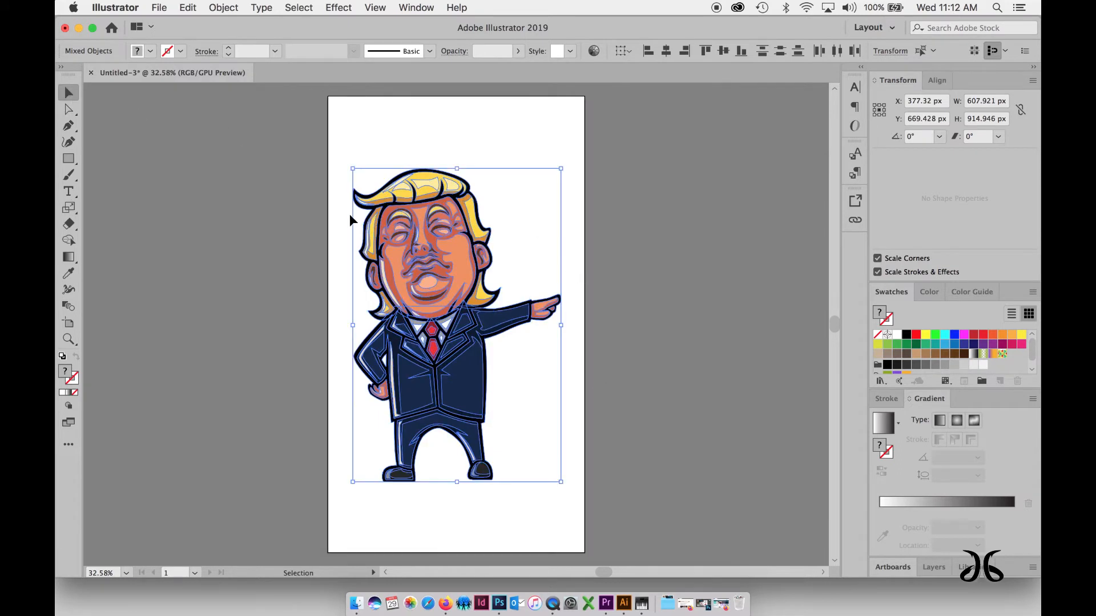
left_click(300, 233)
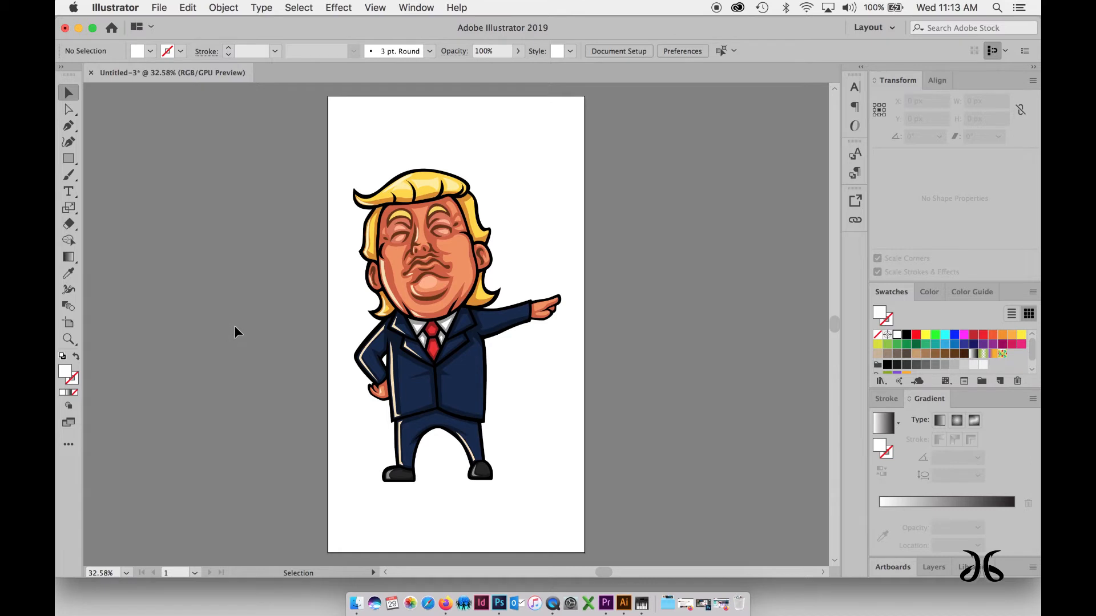
Switch to the Essentials workspace and display the document properties
left_click(429, 8)
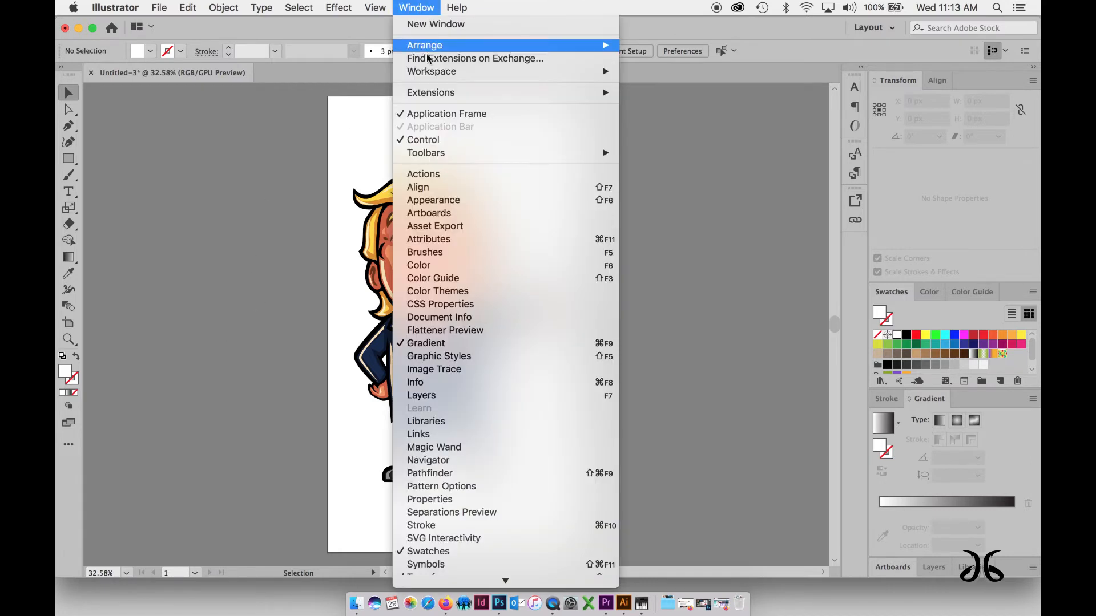
mouse_move(432, 76)
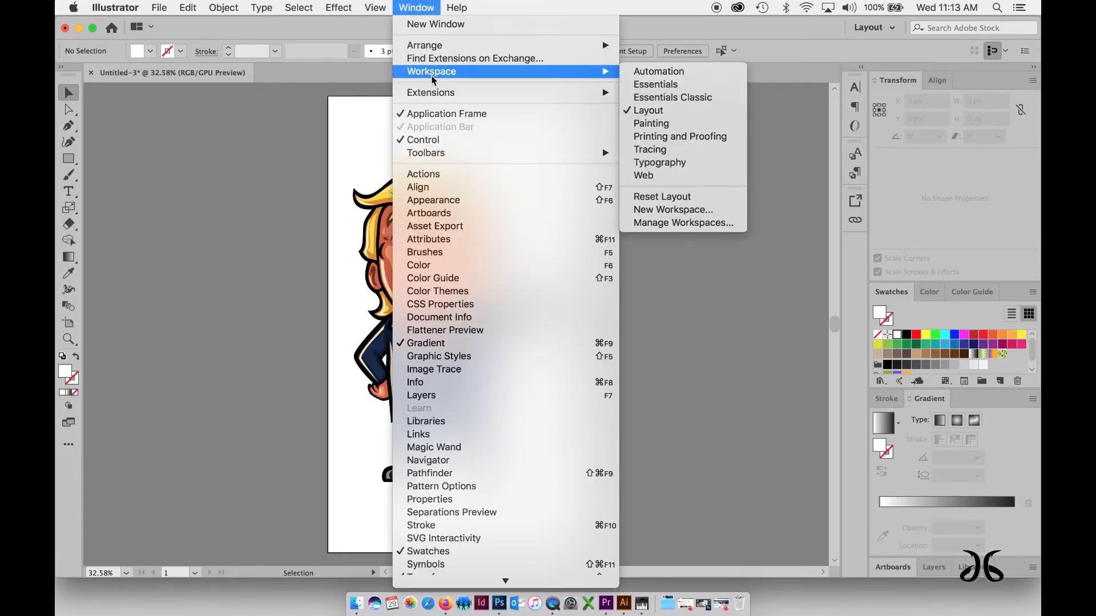
left_click(653, 87)
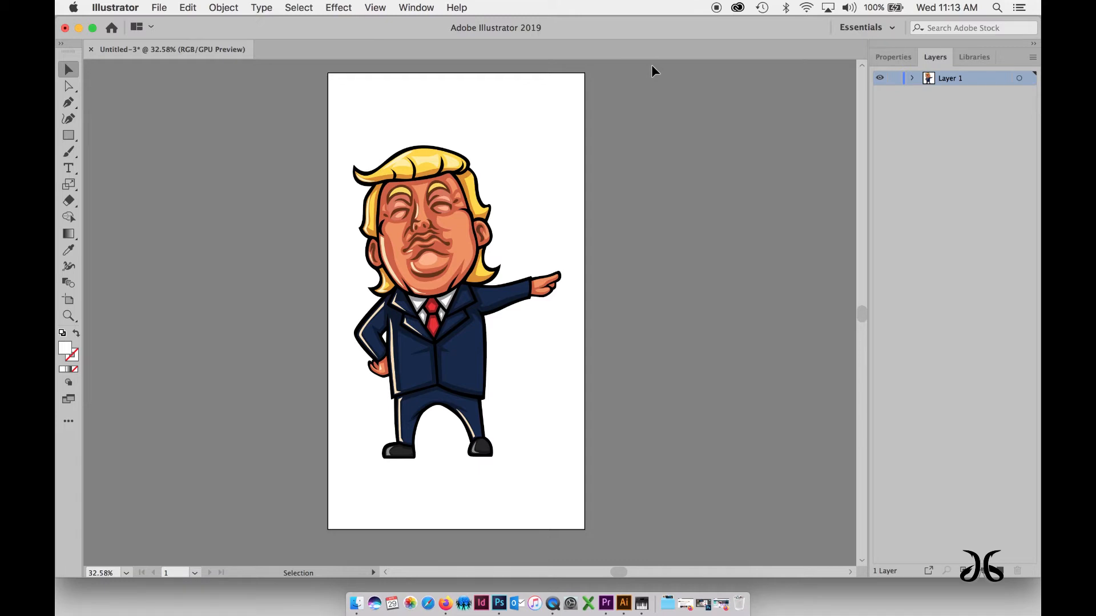
left_click(893, 58)
left_click(936, 60)
left_click(894, 58)
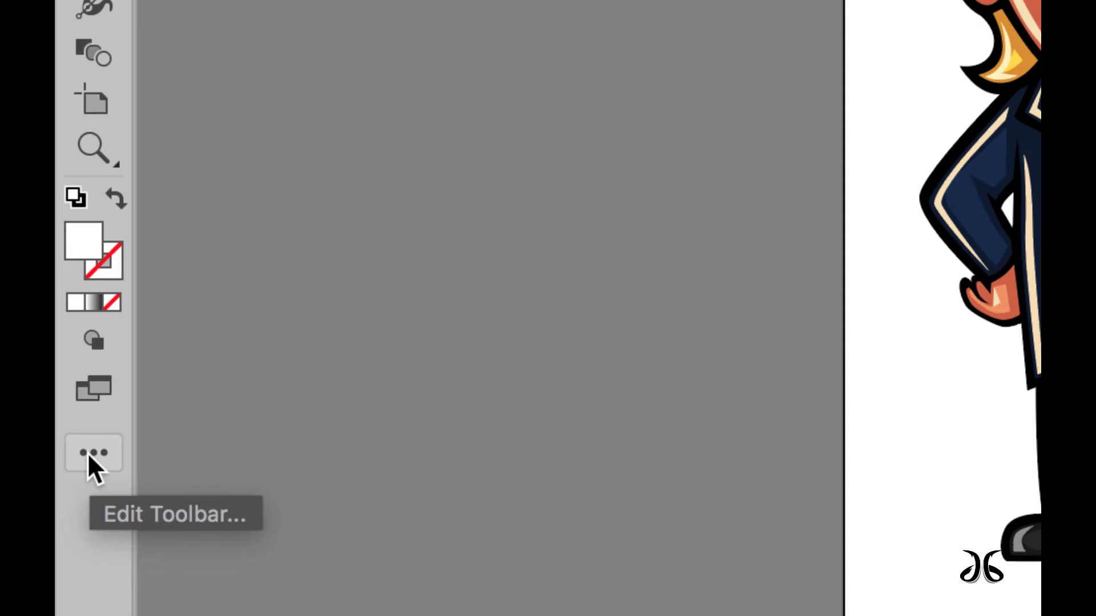
Add the Puppet Warp Tool from the full tool list to the toolbar below the Eyedropper, and close the list
left_click(91, 454)
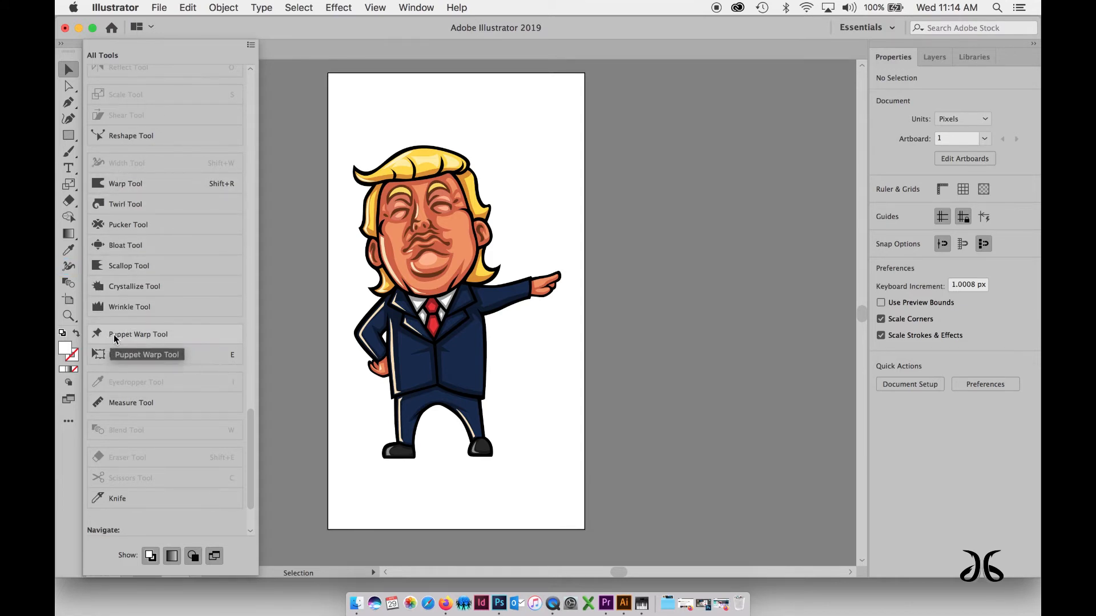
scroll(240, 394, "up", 10)
scroll(238, 320, "up", 15)
scroll(227, 210, "up", 10)
left_click_drag(234, 191, 258, 463)
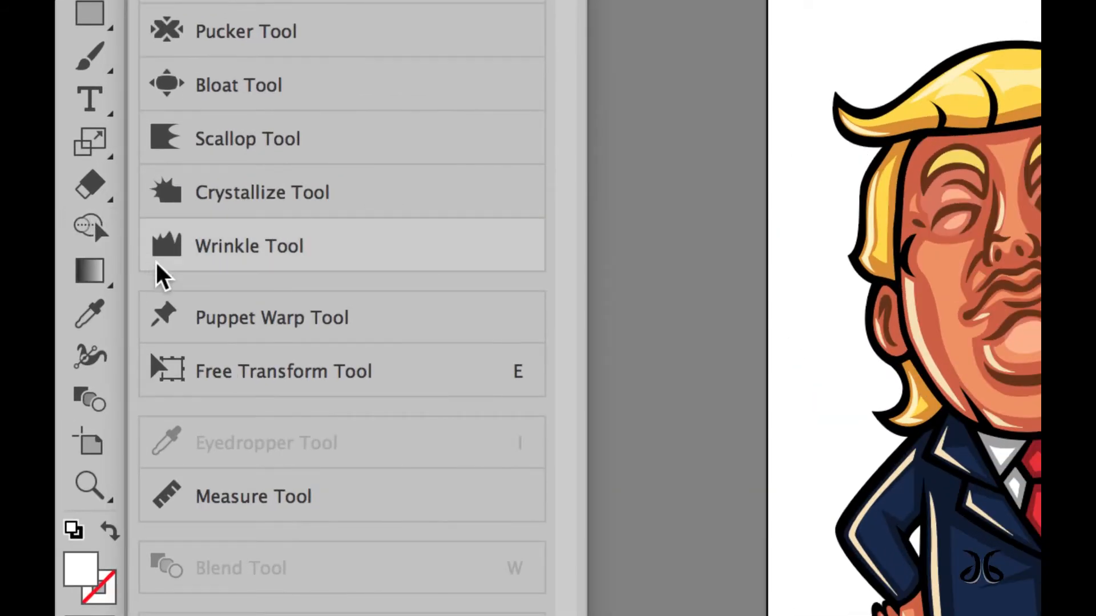
left_click_drag(167, 321, 105, 357)
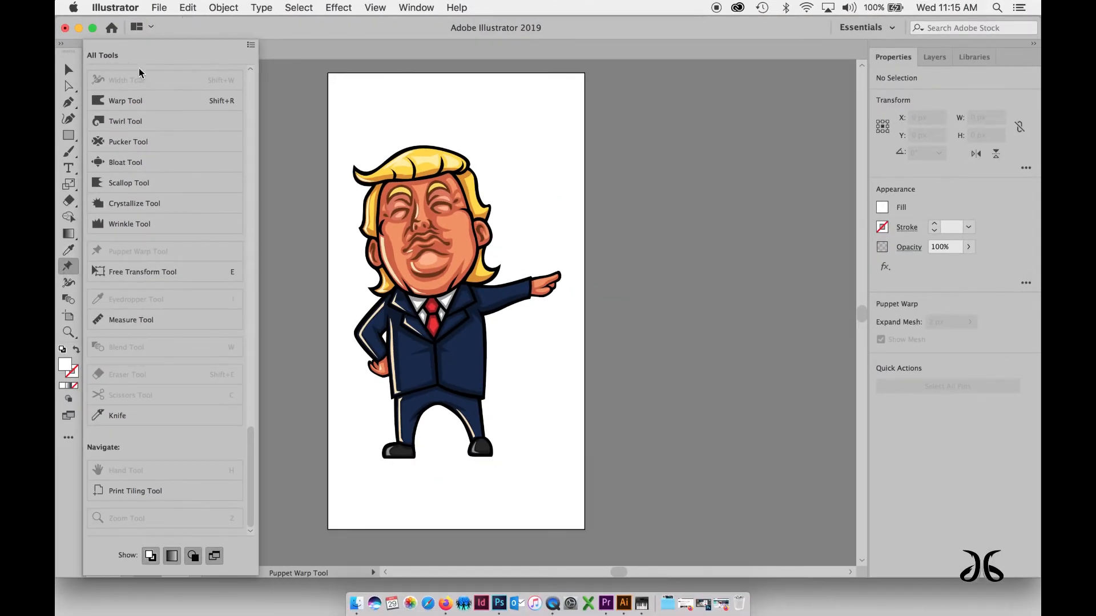
left_click(65, 551)
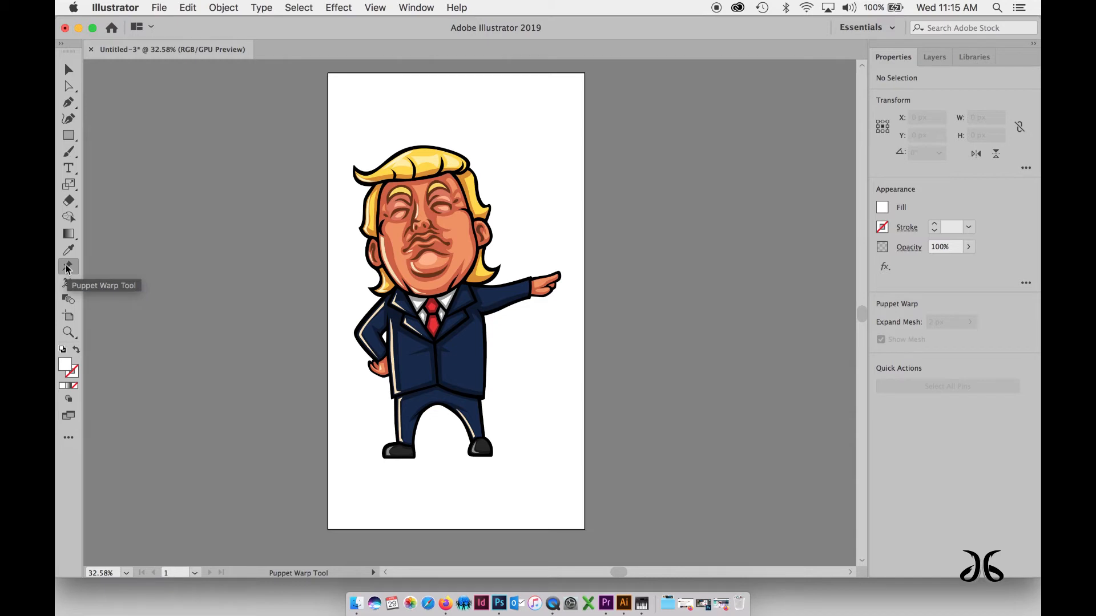
Select all parts of the standing cartoon and start Puppet Warp on them
left_click(69, 70)
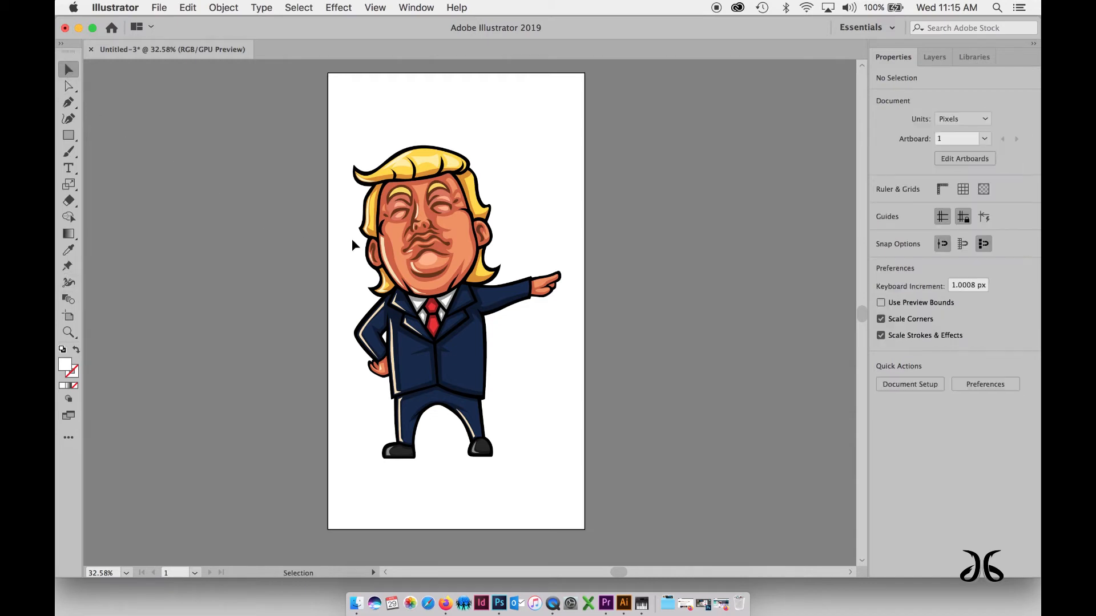
left_click(399, 233)
left_click_drag(337, 130, 570, 465)
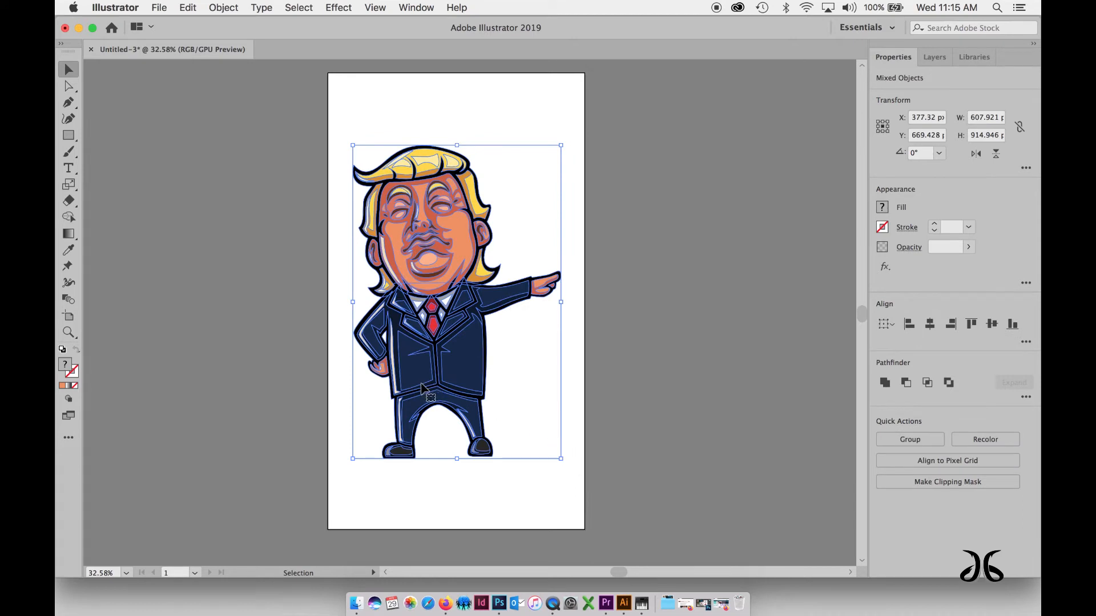
left_click(69, 267)
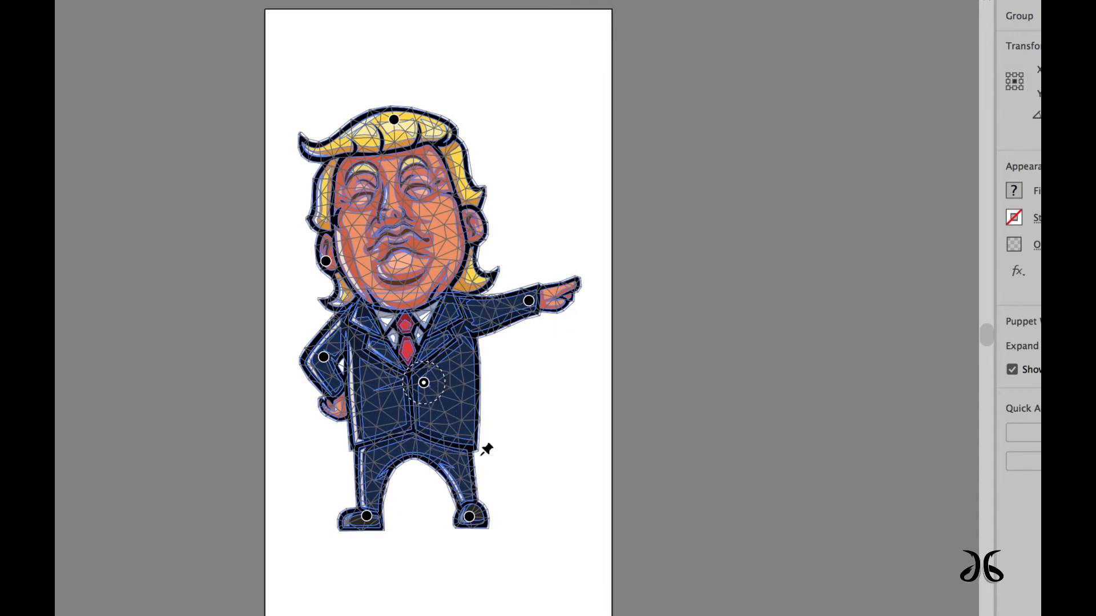
Add Puppet Warp pins on the cartoon's lower leg, shoulder, pointing hand, hair fringe and hair tip, and shift the wrist pin slightly inward
left_click(371, 479)
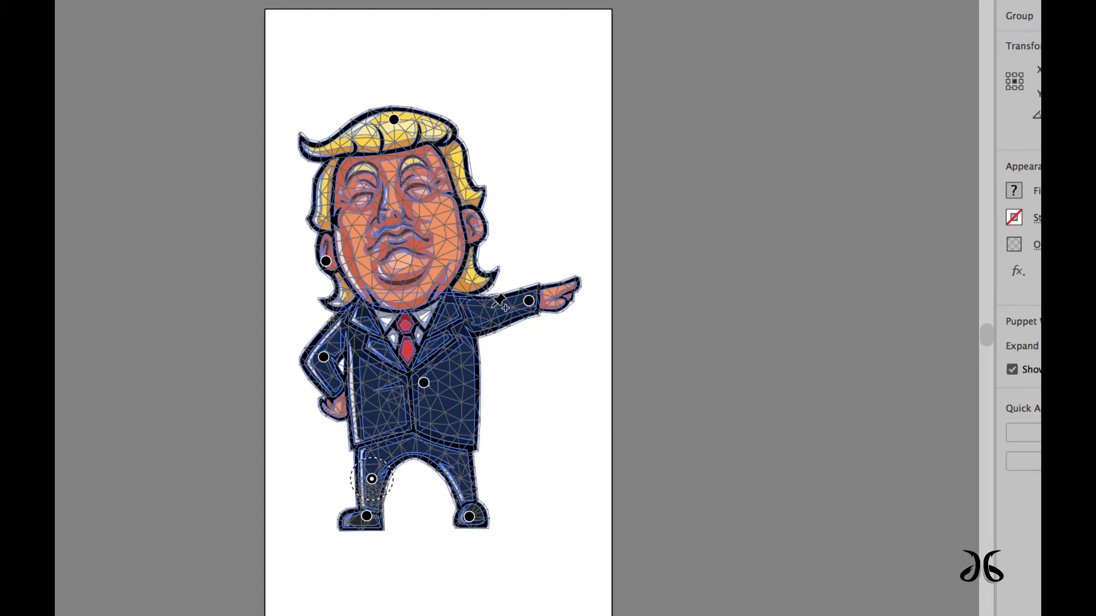
left_click(468, 318)
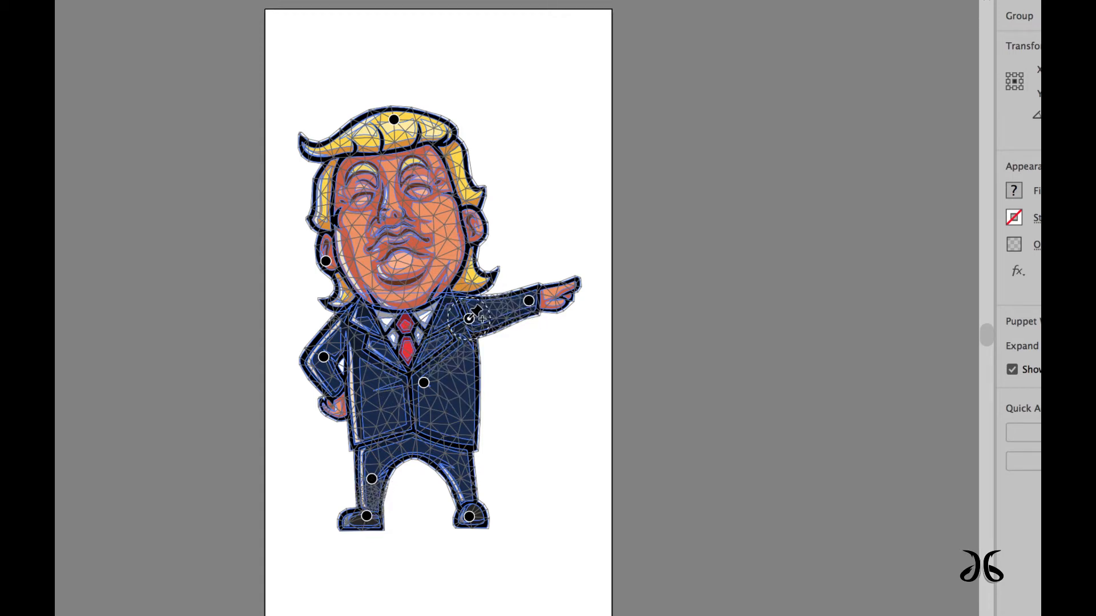
left_click(558, 300)
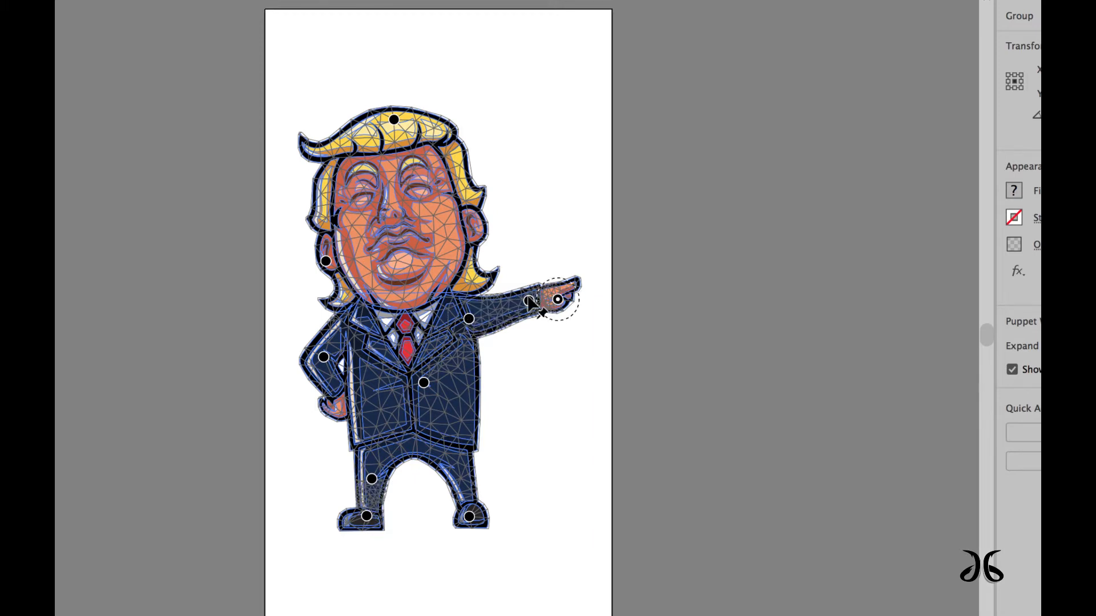
left_click_drag(531, 302, 521, 302)
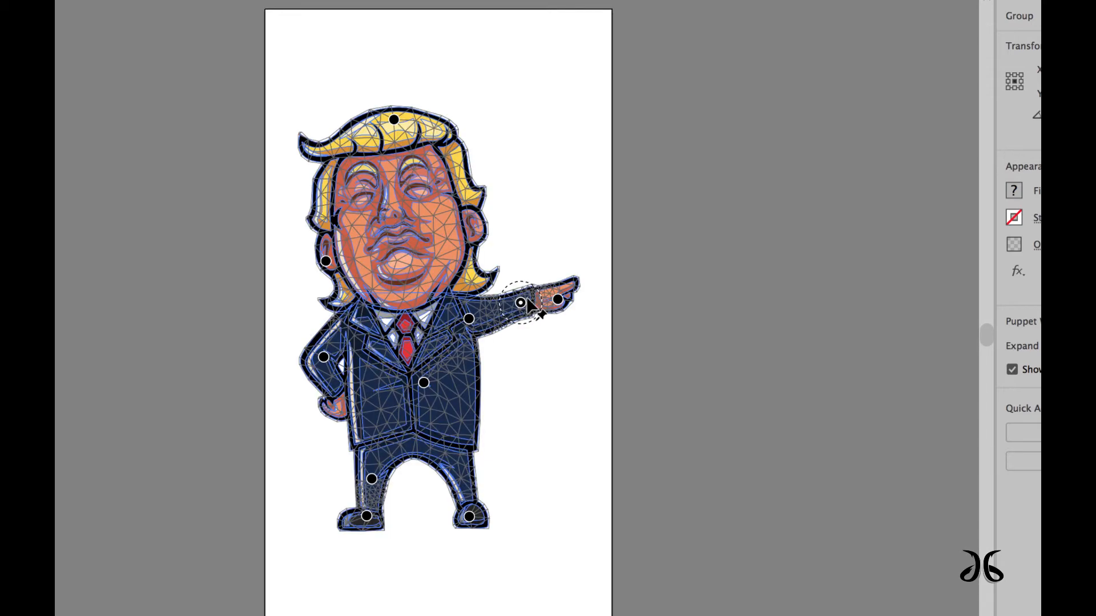
left_click(325, 150)
left_click_drag(305, 137, 302, 141)
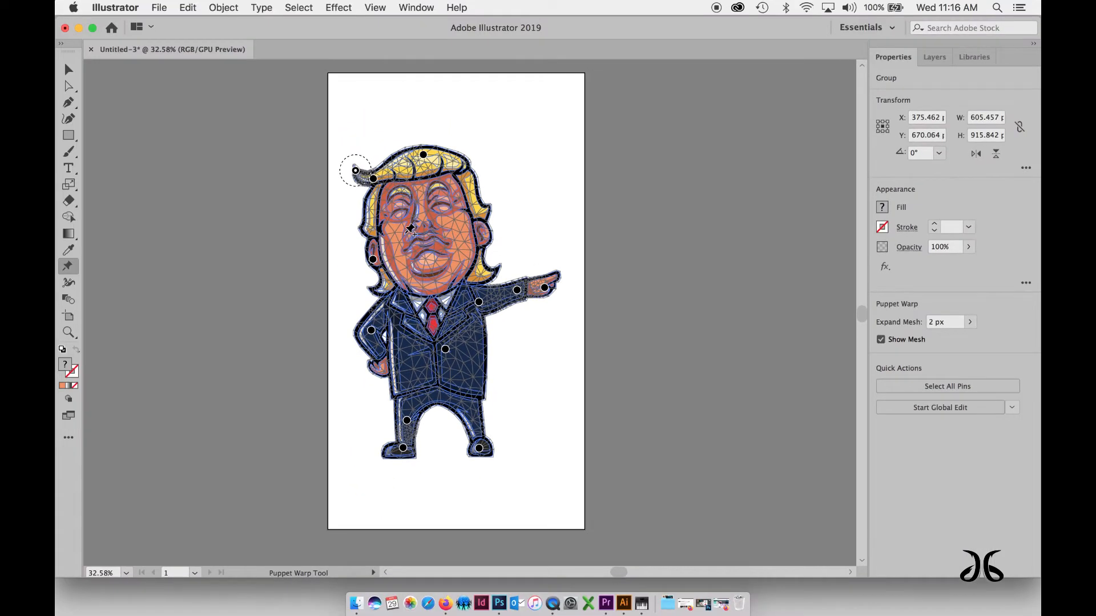
left_click(75, 70)
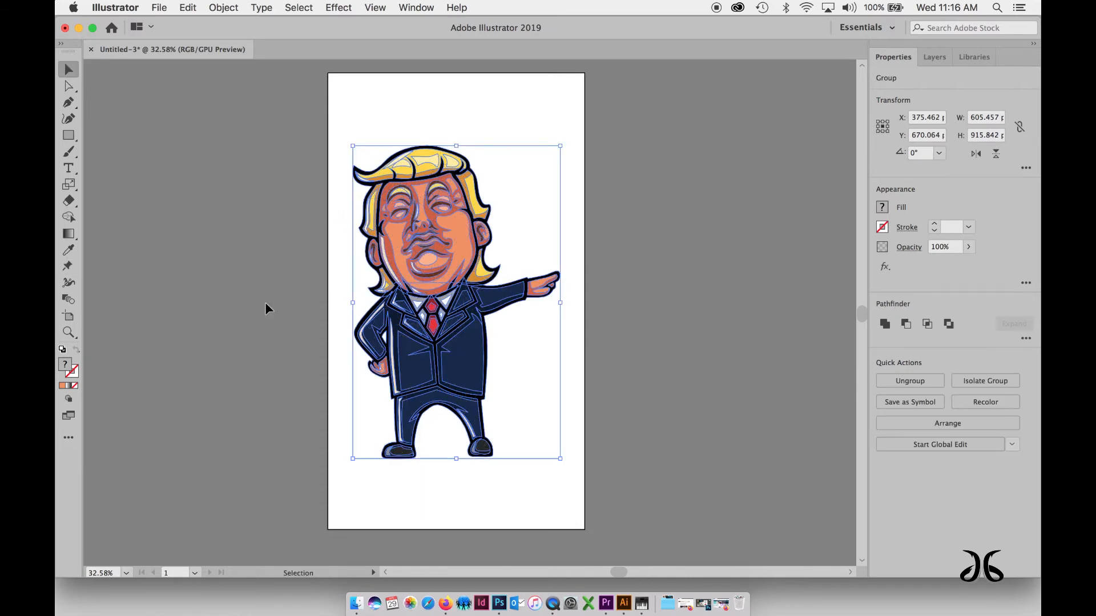
left_click(68, 266)
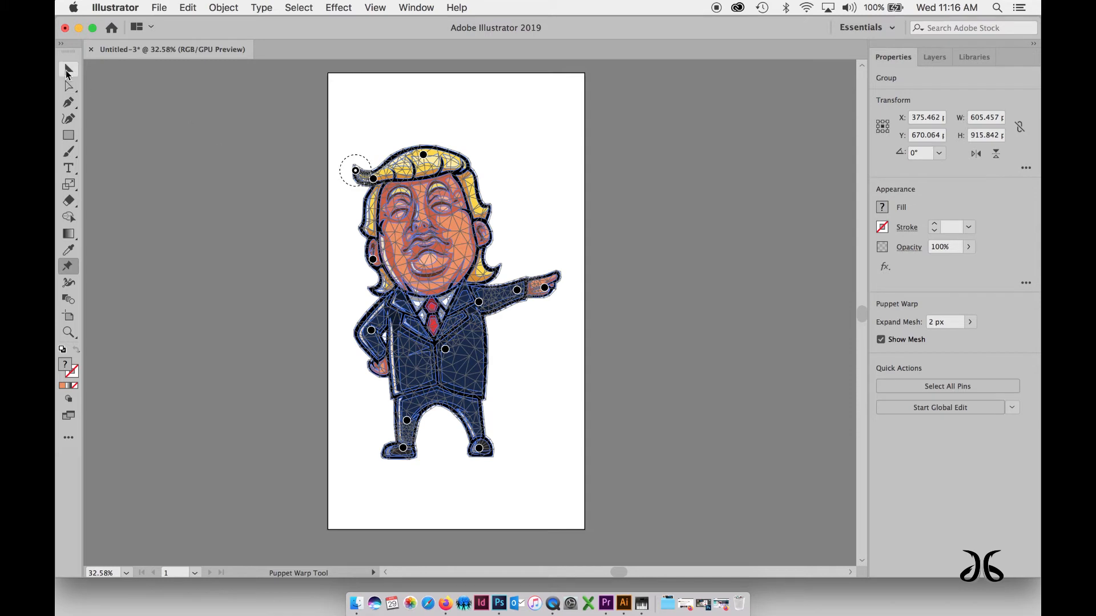
Start editing the artboards with Artboard 1 active and free canvas beside it
key("super+space")
left_click(419, 274, "alt+super")
left_click_drag(516, 298, 354, 274)
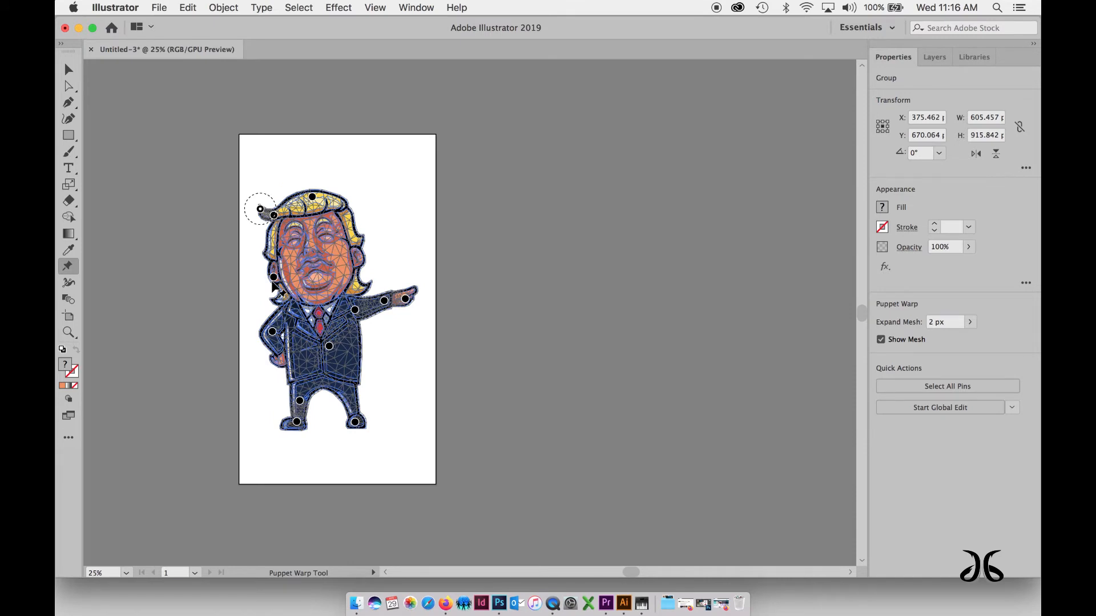
left_click(67, 318)
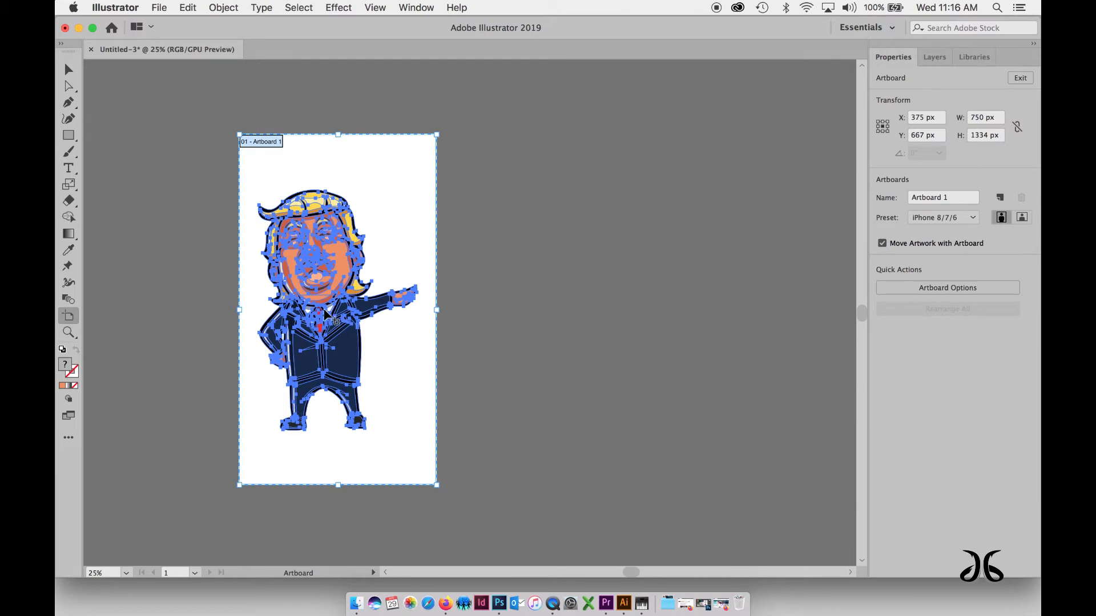
left_click(383, 311)
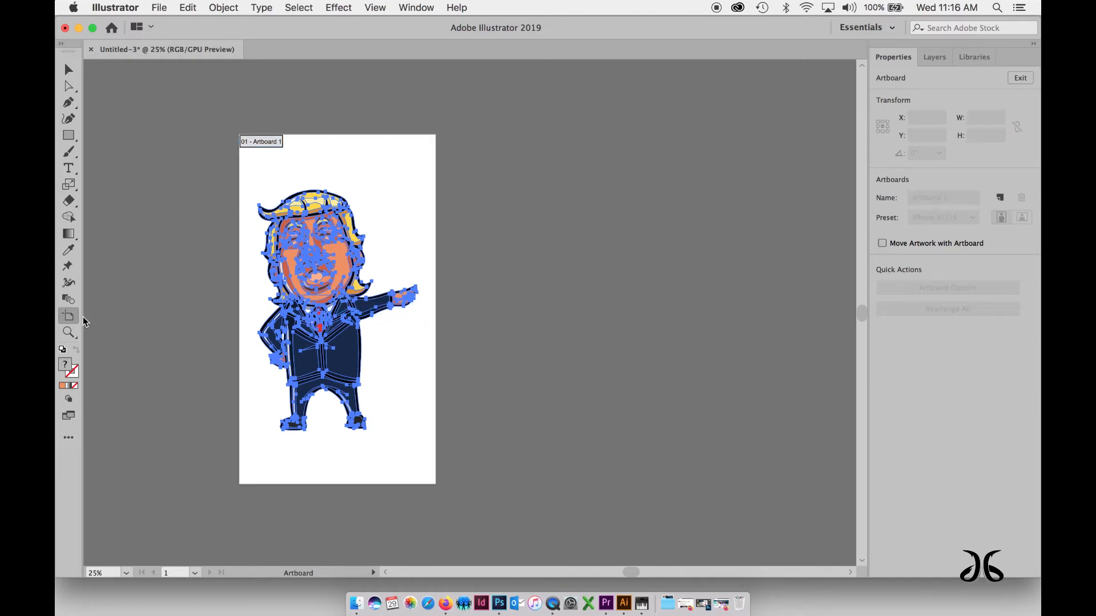
left_click(278, 153)
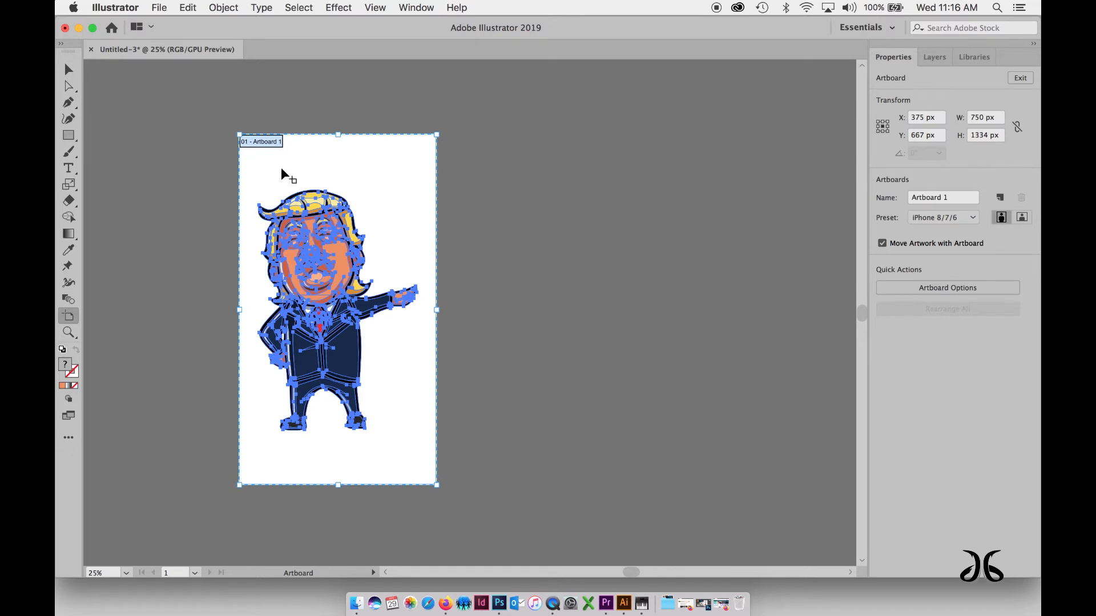
left_click(340, 169)
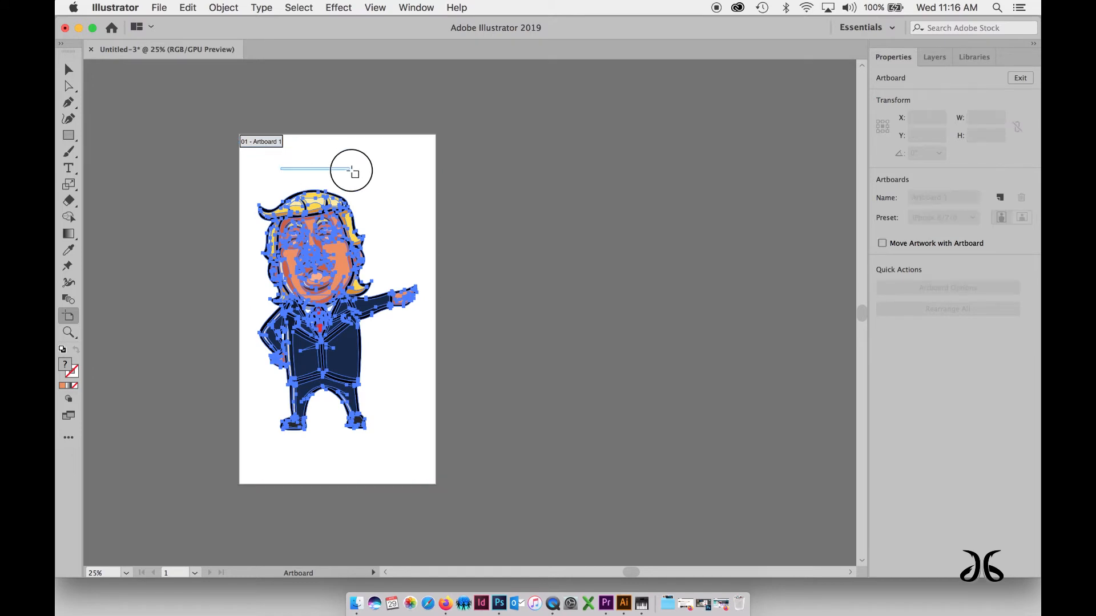
left_click(254, 161)
left_click_drag(253, 169, 476, 178)
key("super+z")
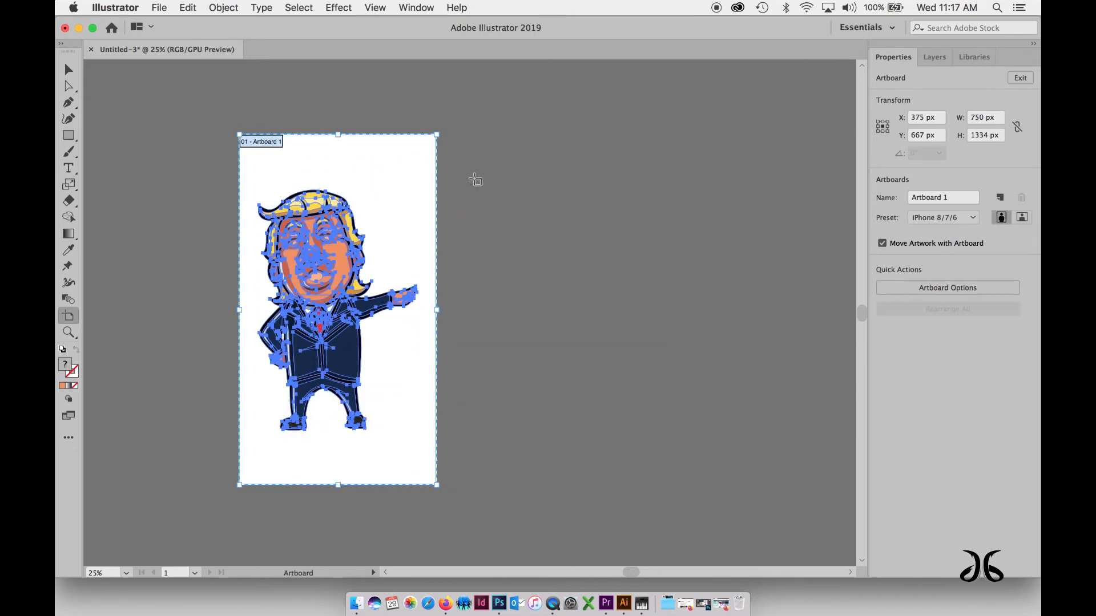
Duplicate Artboard 1 together with its cartoon, place the copy beside the original, and leave artboard editing
left_click_drag(283, 164, 523, 178)
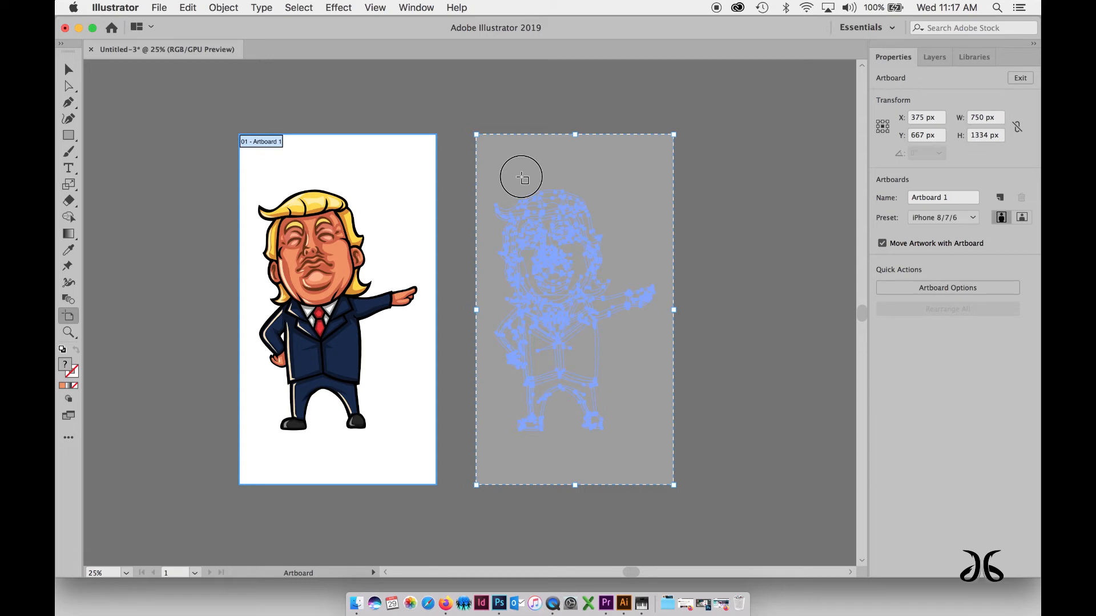
left_click_drag(522, 178, 524, 177)
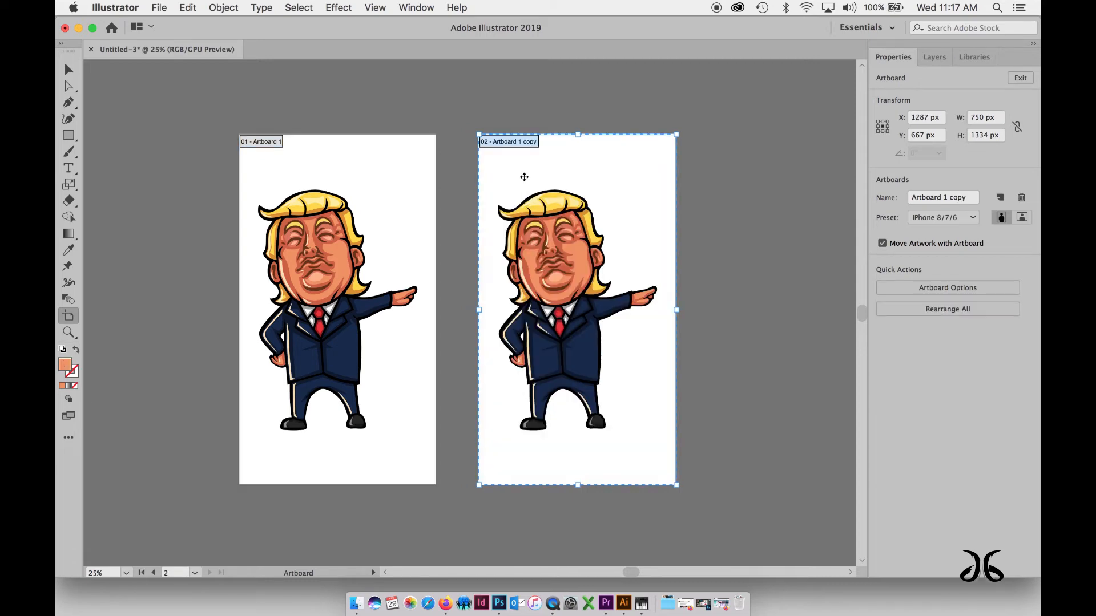
left_click(67, 71)
Dismiss the Finder search window, minimise the project folder window and return to the artboards
key("alt+super+space")
left_click(394, 195, "alt+super")
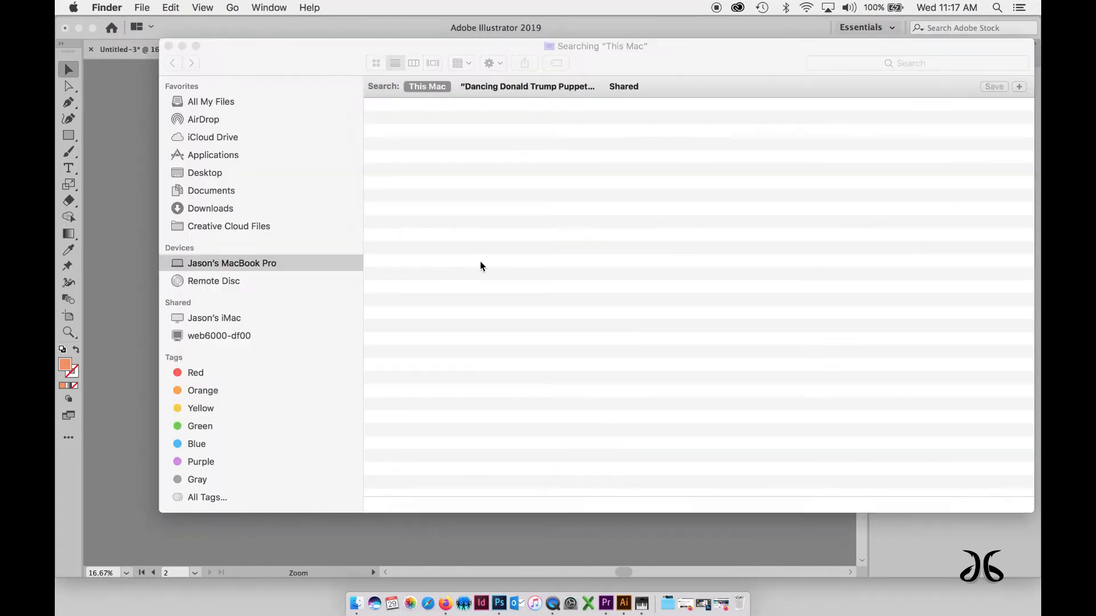
left_click(400, 213)
left_click(176, 59)
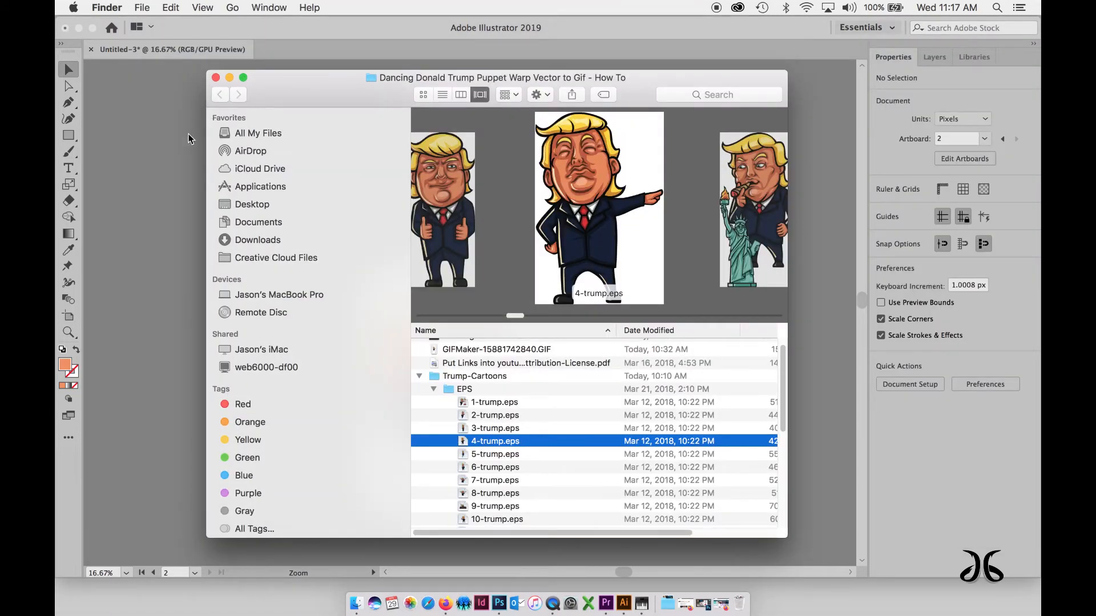
left_click(230, 77)
left_click(279, 222)
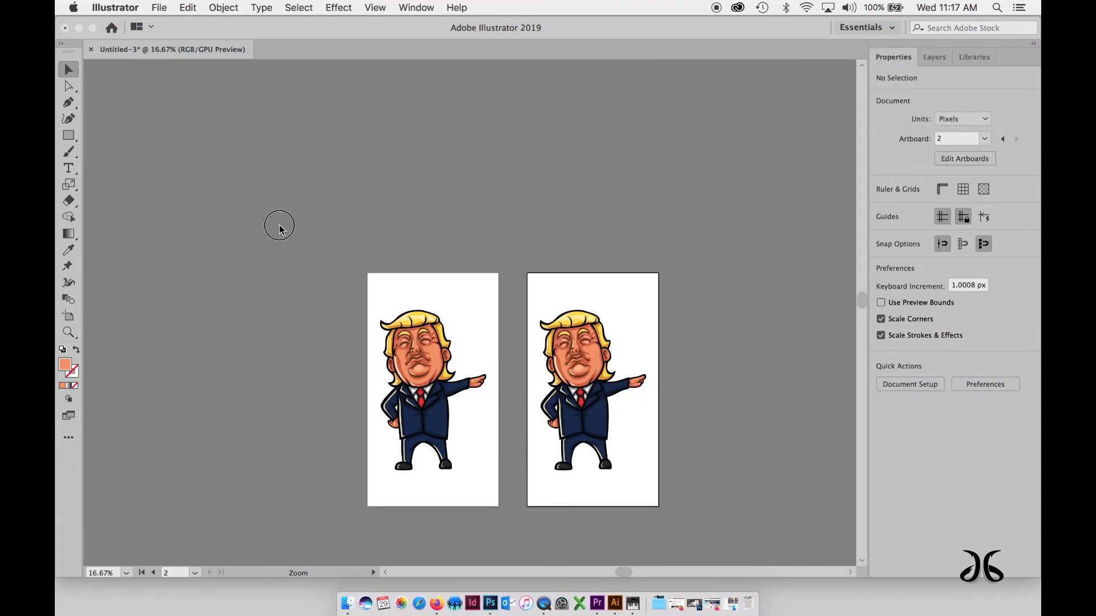
Duplicate the second artboard with its cartoon to make a third one beside it, and leave artboard editing
left_click_drag(404, 264, 262, 164)
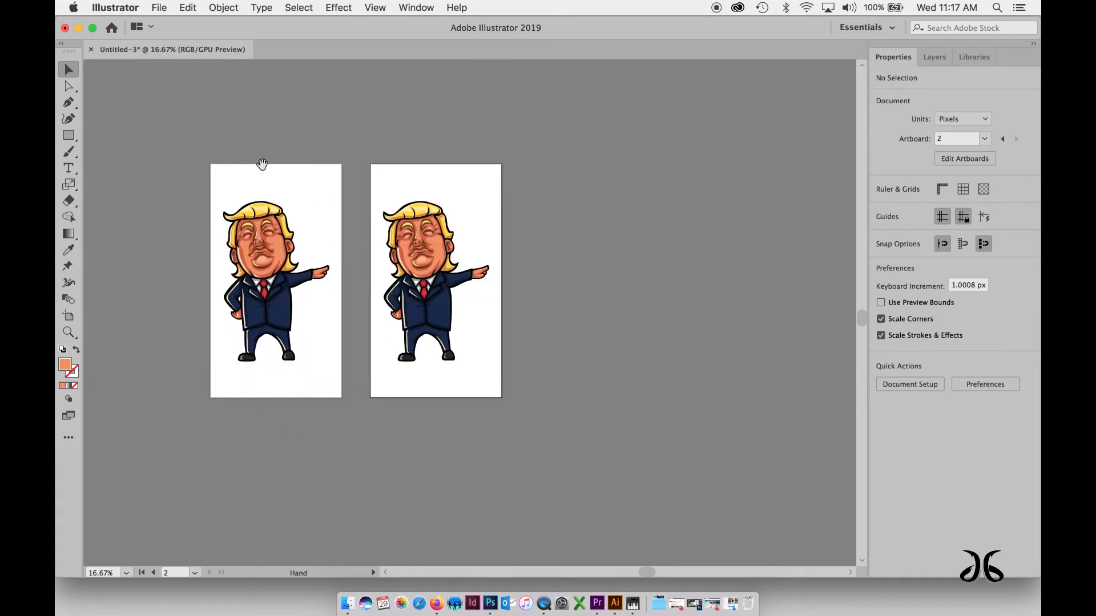
left_click(69, 315)
left_click_drag(390, 245, 552, 254)
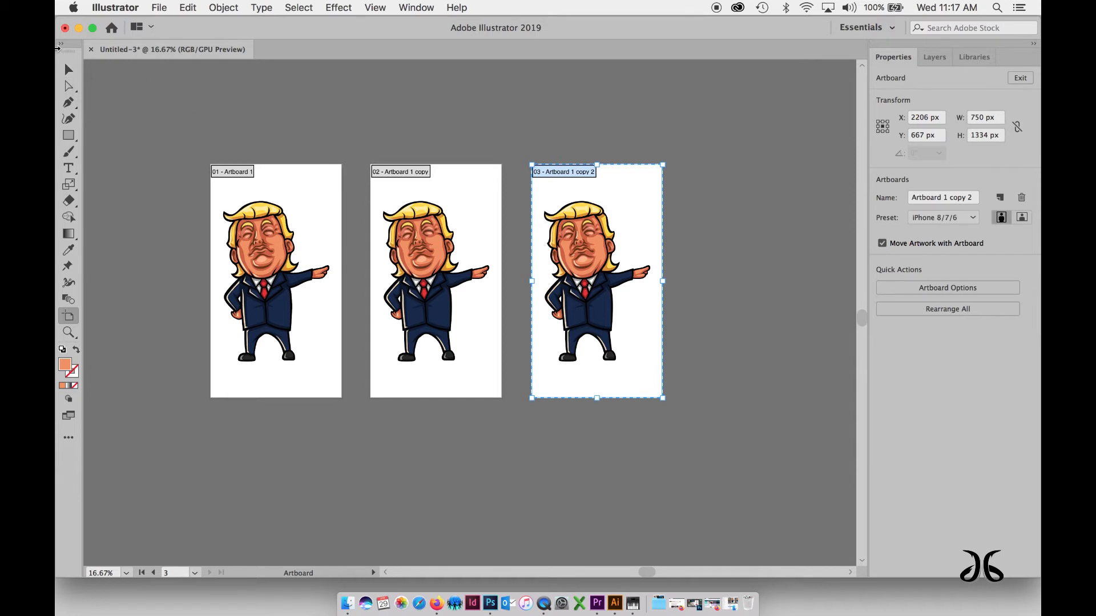
left_click(69, 69)
Puppet-warp the cartoon on the second artboard, raising the elbow of the pointing arm and bending the knee of the opposite leg outward
left_click_drag(324, 139, 286, 93)
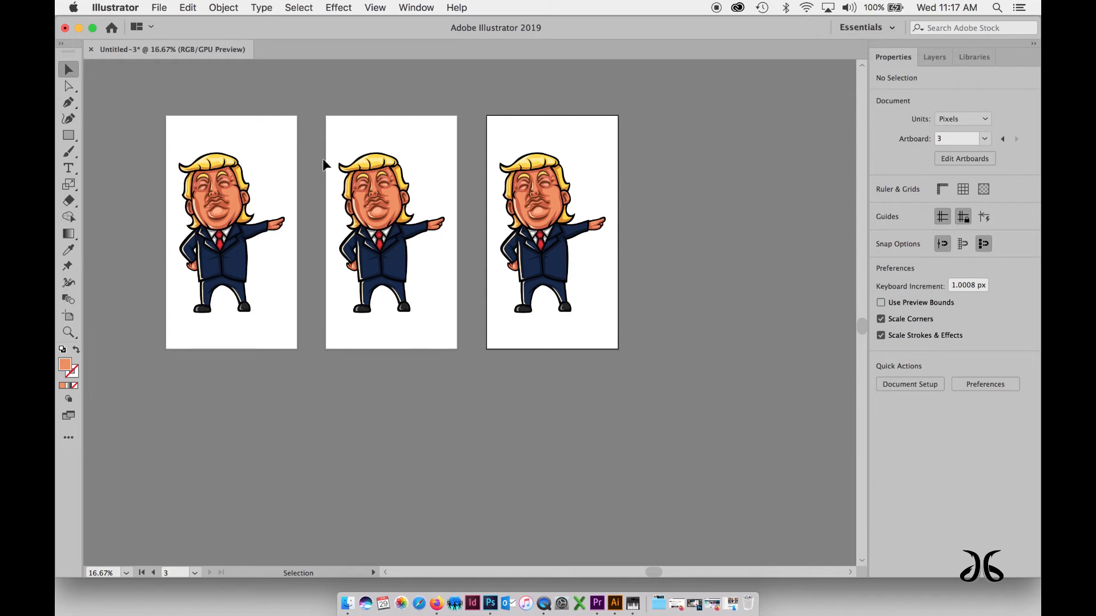
left_click(68, 266)
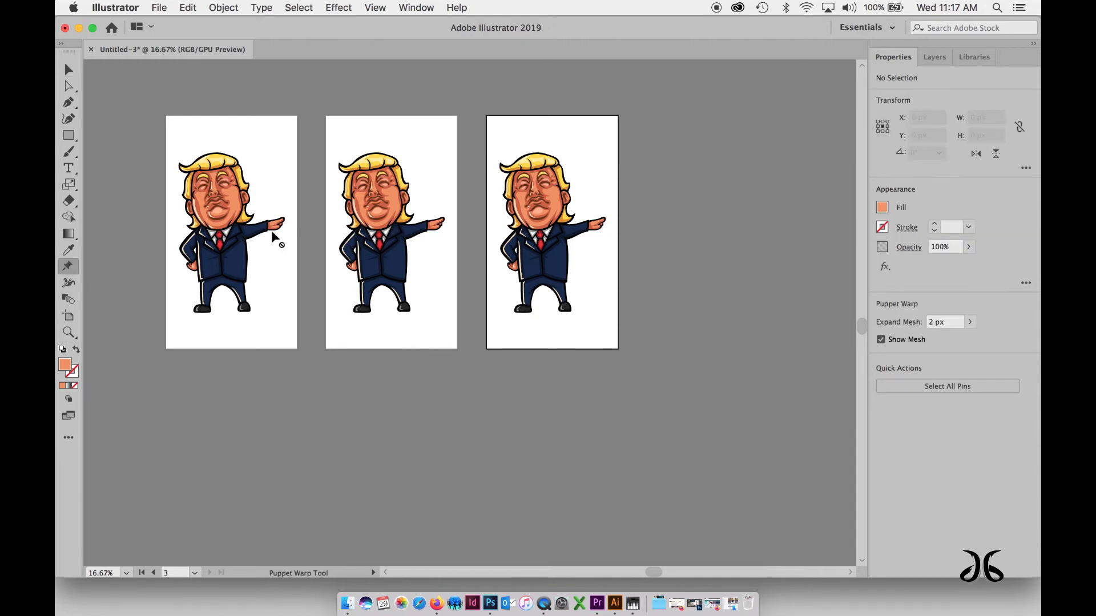
left_click(406, 238)
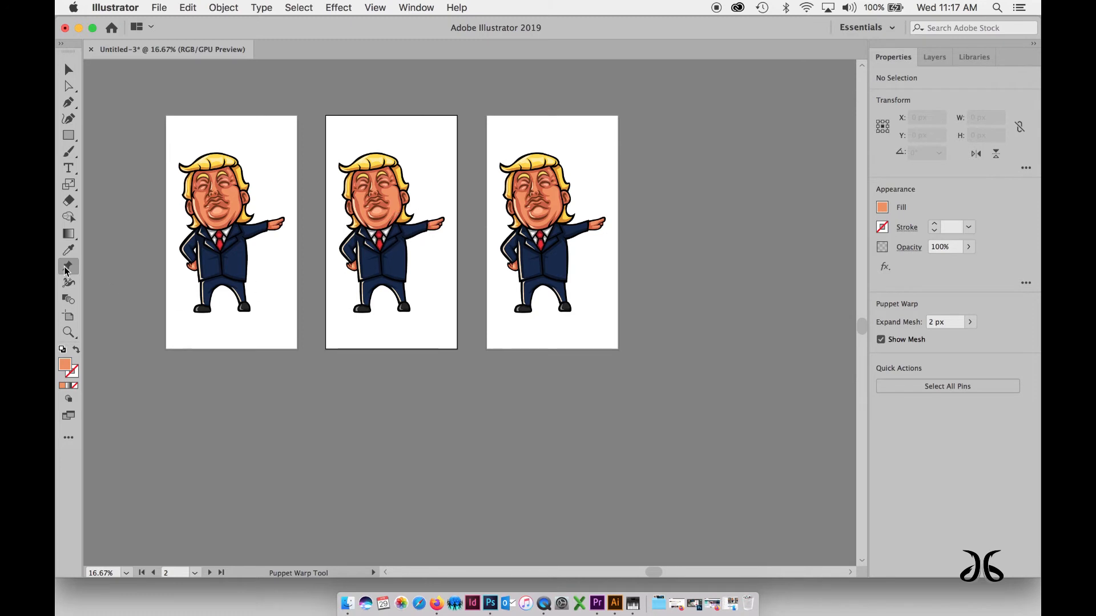
left_click(69, 69)
left_click_drag(307, 129, 445, 334)
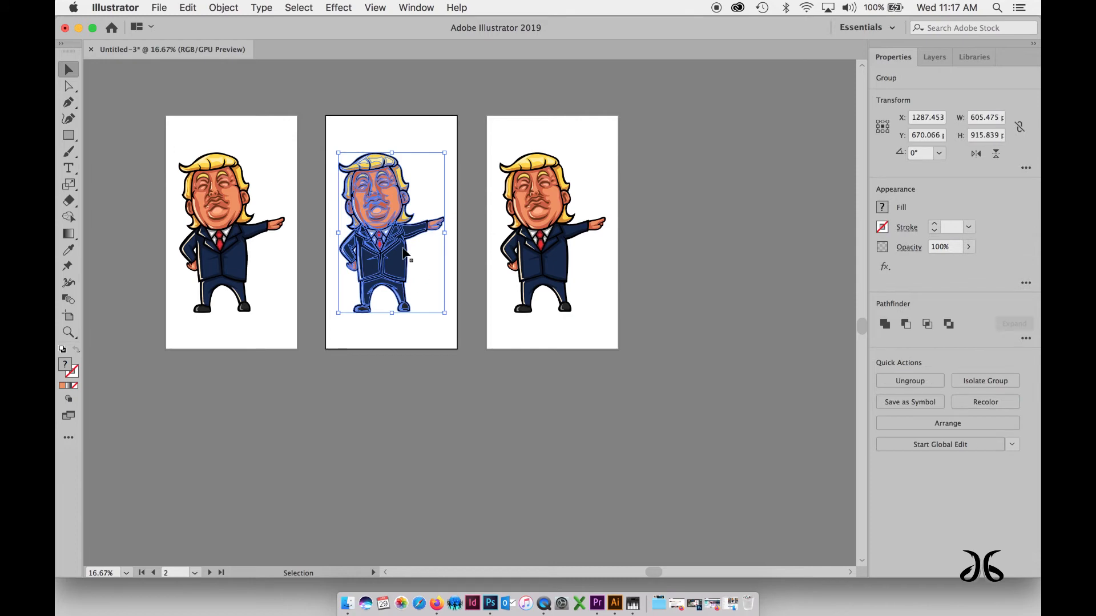
left_click_drag(325, 152, 412, 231)
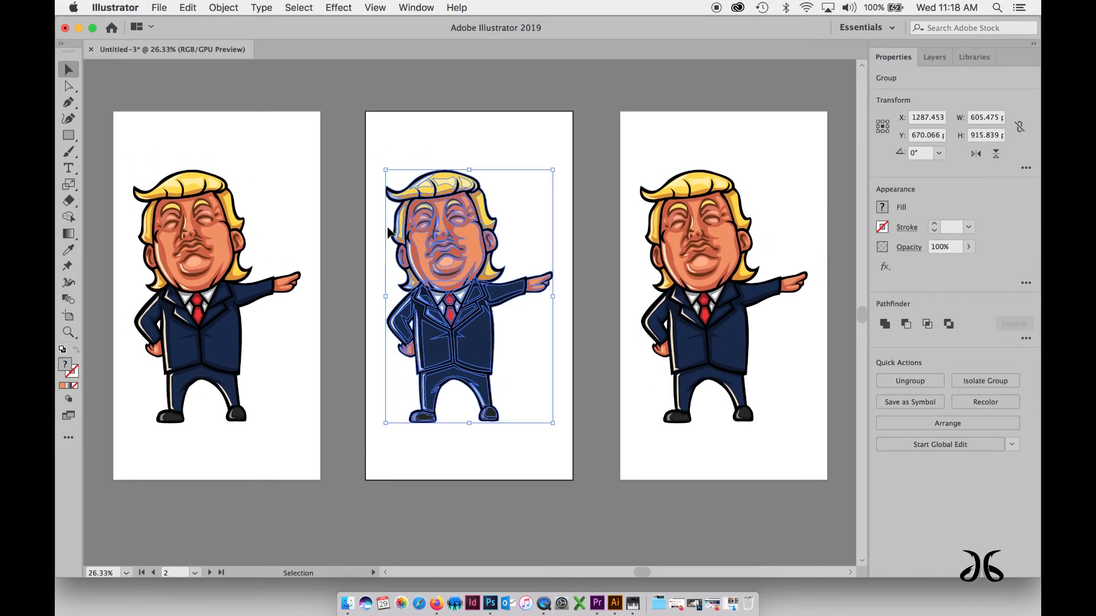
left_click(66, 267)
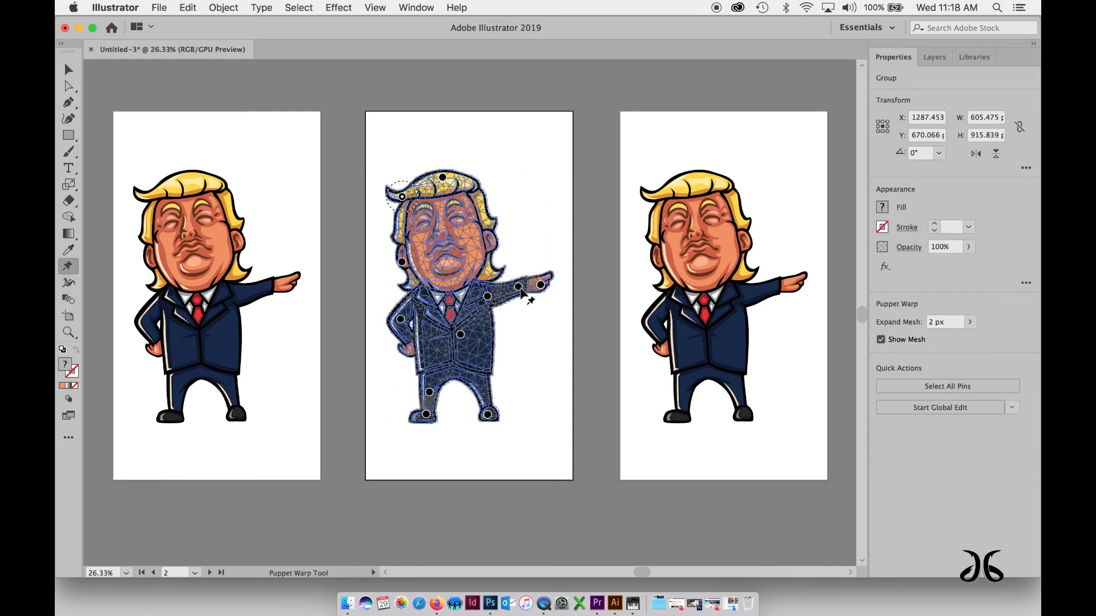
left_click_drag(521, 291, 521, 275)
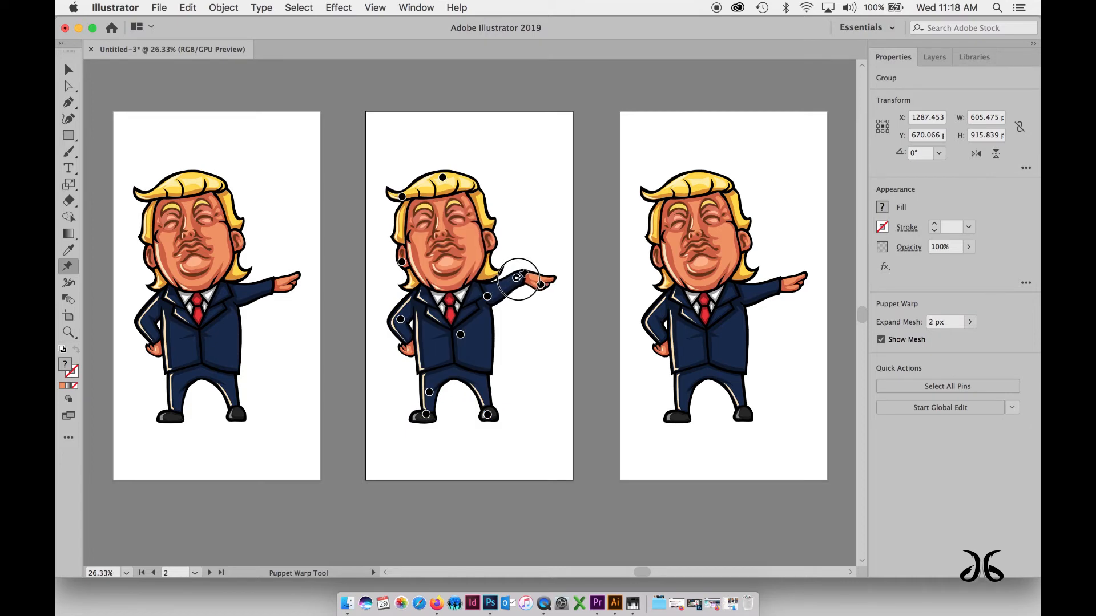
left_click_drag(517, 278, 518, 279)
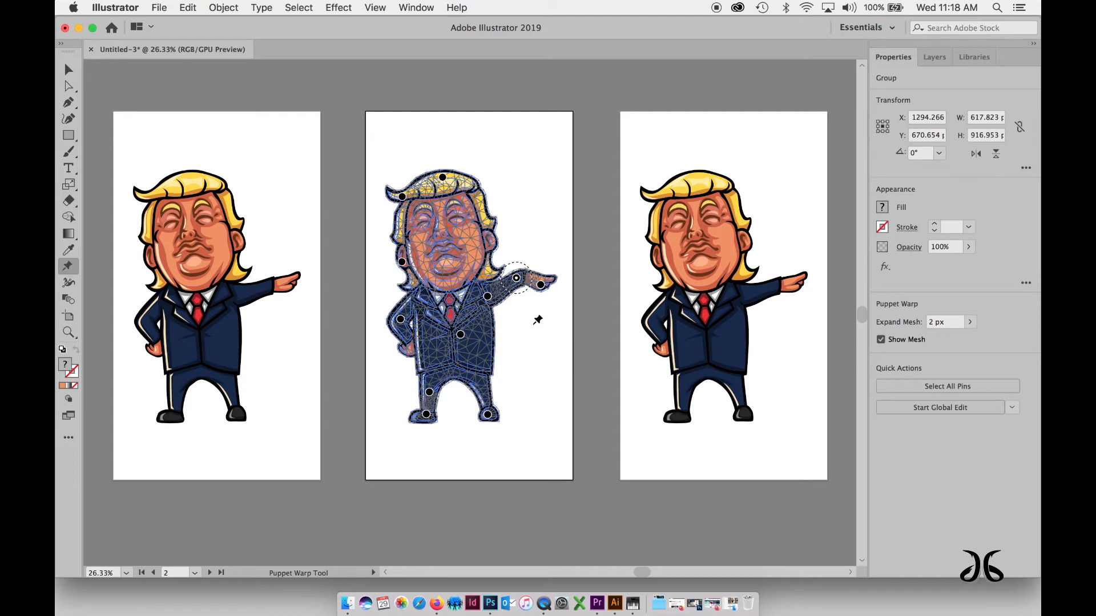
left_click_drag(430, 392, 423, 388)
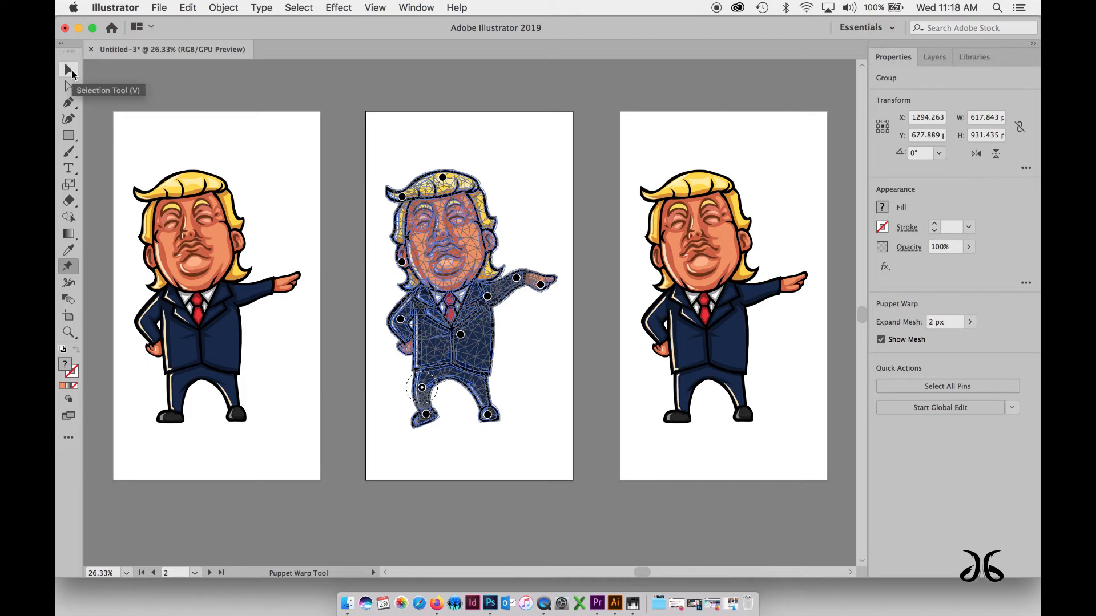
left_click(69, 69)
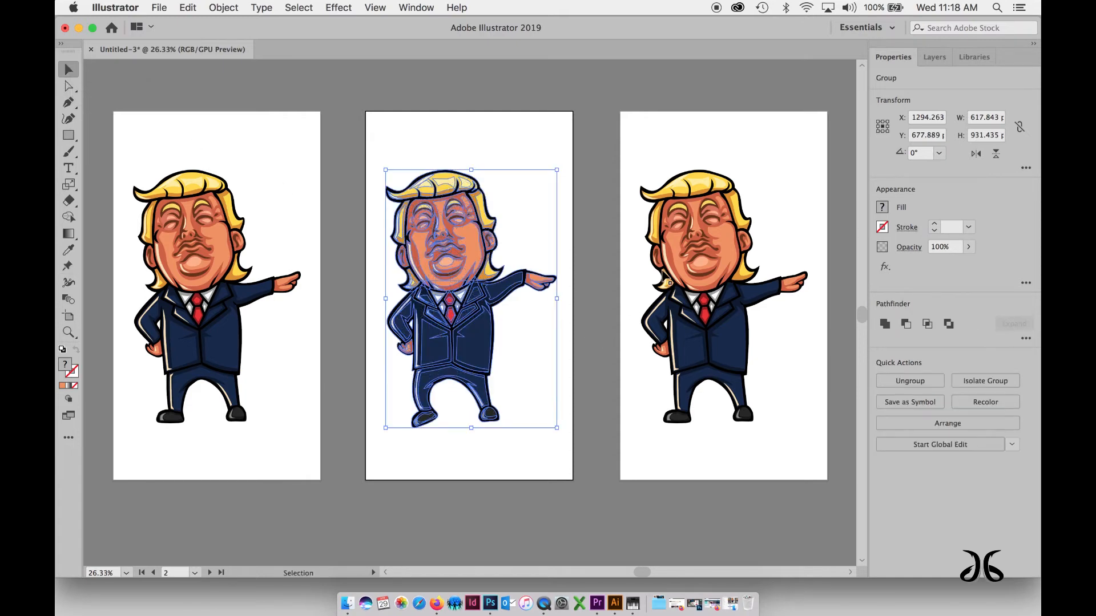
Puppet-warp the cartoon on the third artboard, raising the pointing hand, lifting the crown of the hair and lowering its front tip
left_click(667, 280)
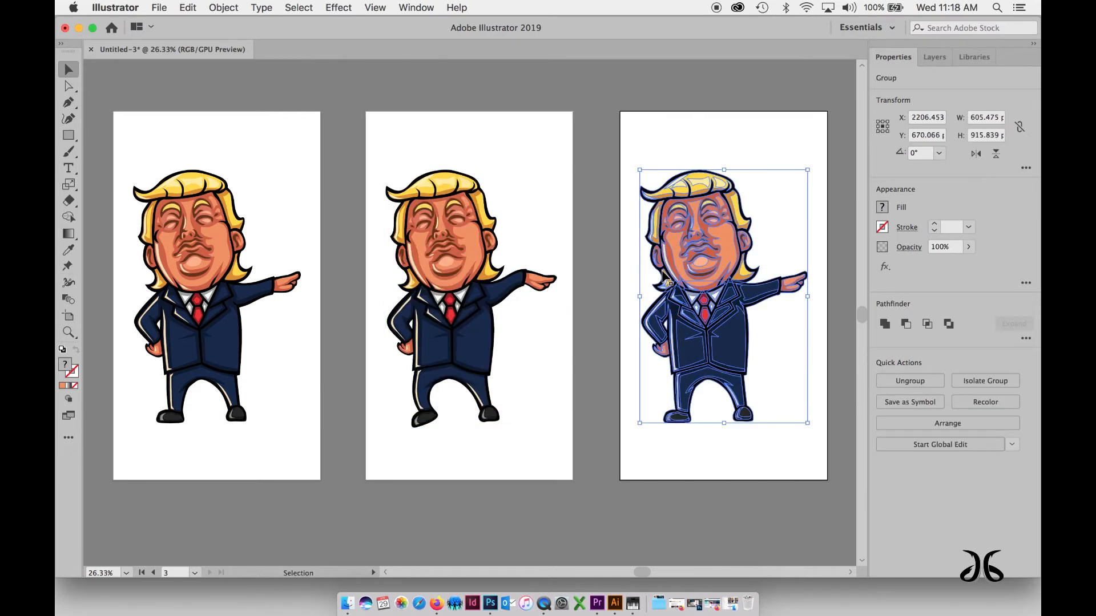
left_click(68, 268)
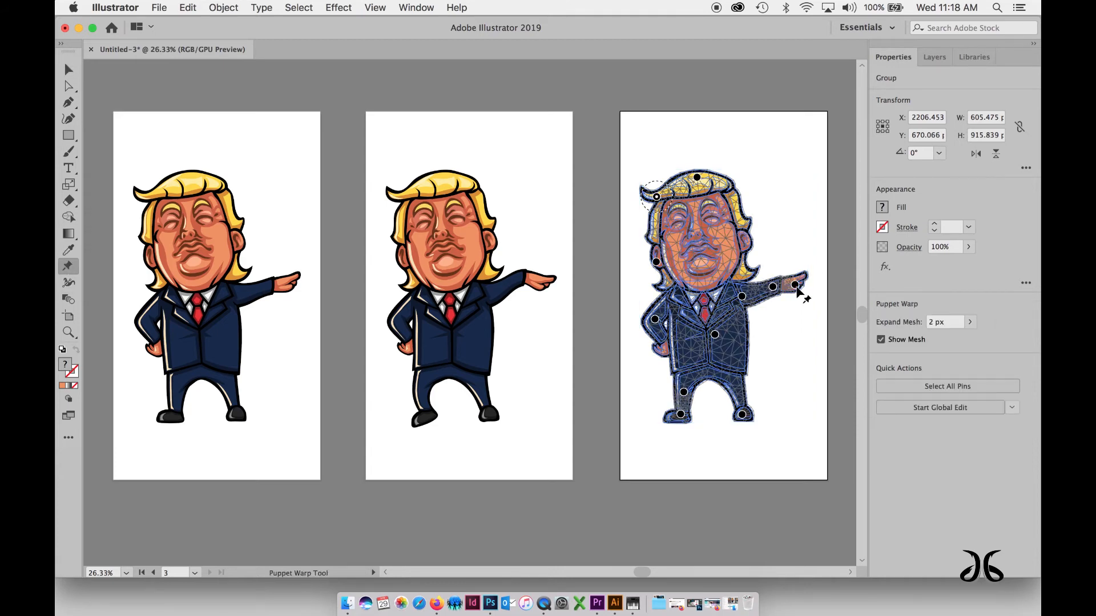
mouse_move(795, 285)
left_mouse_down()
mouse_move(798, 268)
mouse_move(793, 290)
mouse_move(794, 279)
left_mouse_up()
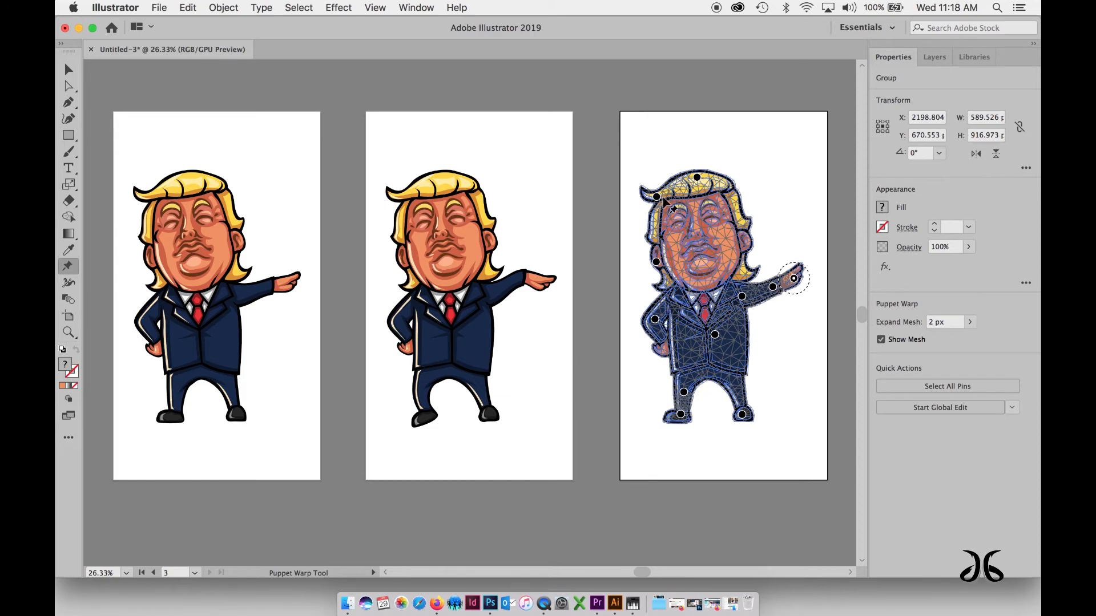
left_click_drag(698, 179, 655, 202)
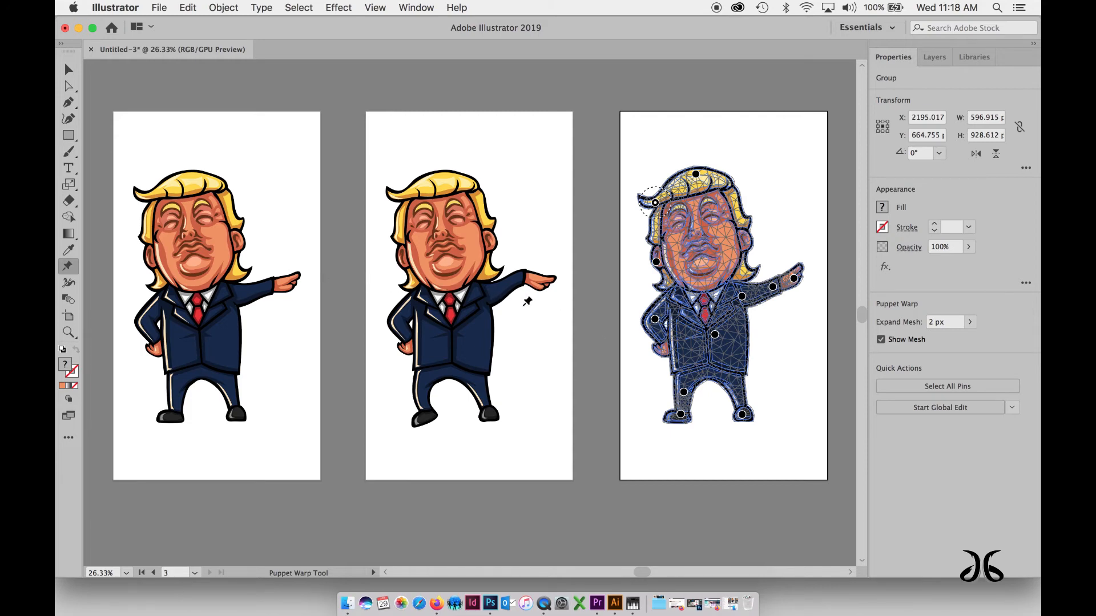
Bend the third cartoon's pointing arm so the hand aims upward, push the other elbow outward, and deselect the figure
left_click(795, 282)
mouse_move(796, 282)
left_mouse_down()
mouse_move(793, 301)
mouse_move(795, 276)
mouse_move(772, 299)
mouse_move(792, 287)
left_mouse_up()
left_click(772, 287)
left_click(791, 283)
left_click_drag(655, 319, 647, 318)
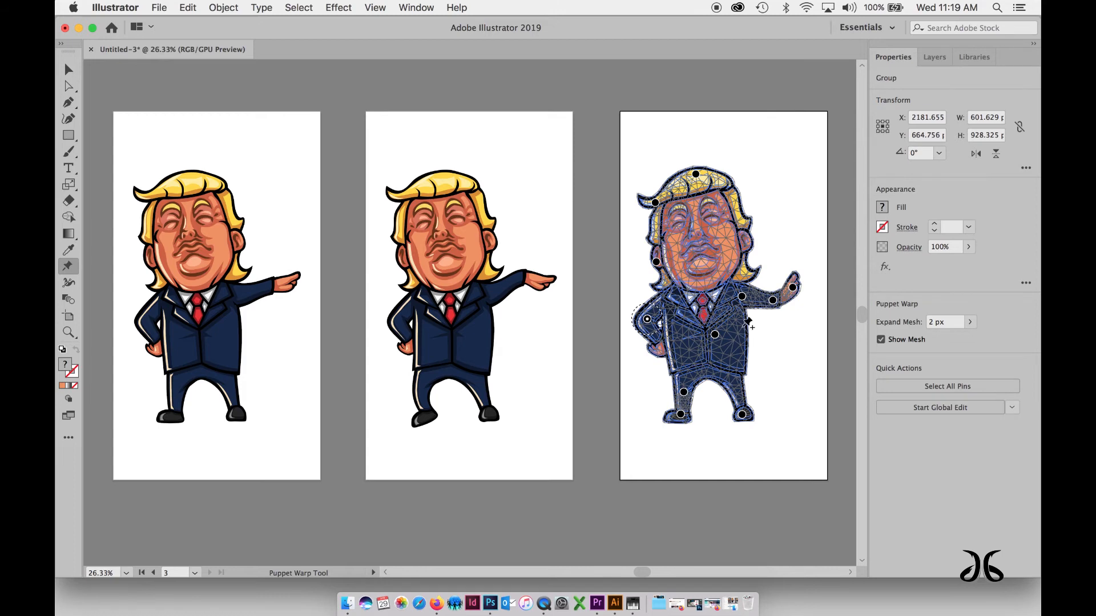
left_click(70, 72)
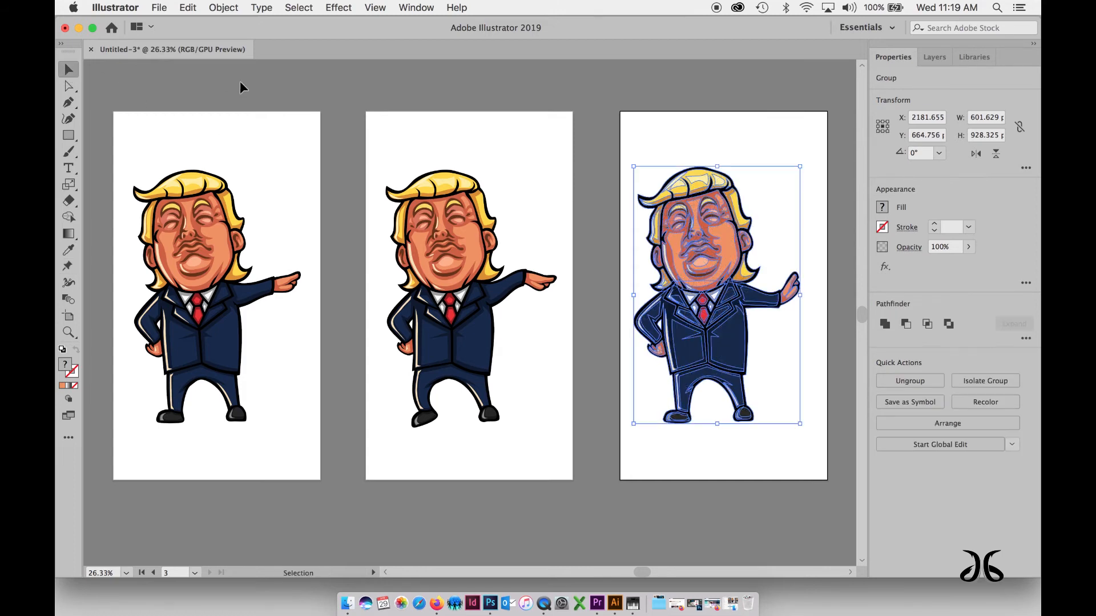
left_click(286, 90)
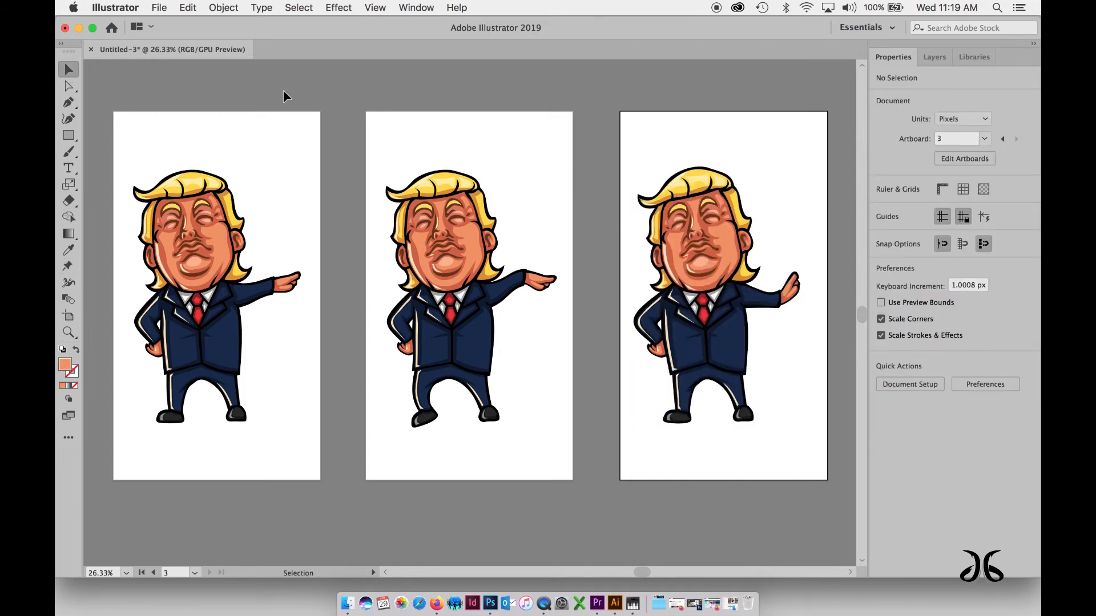
Duplicate Artboard 1 with its cartoon and place the copy directly below the original
key("super+minus")
key("super+minus")
key("super+minus")
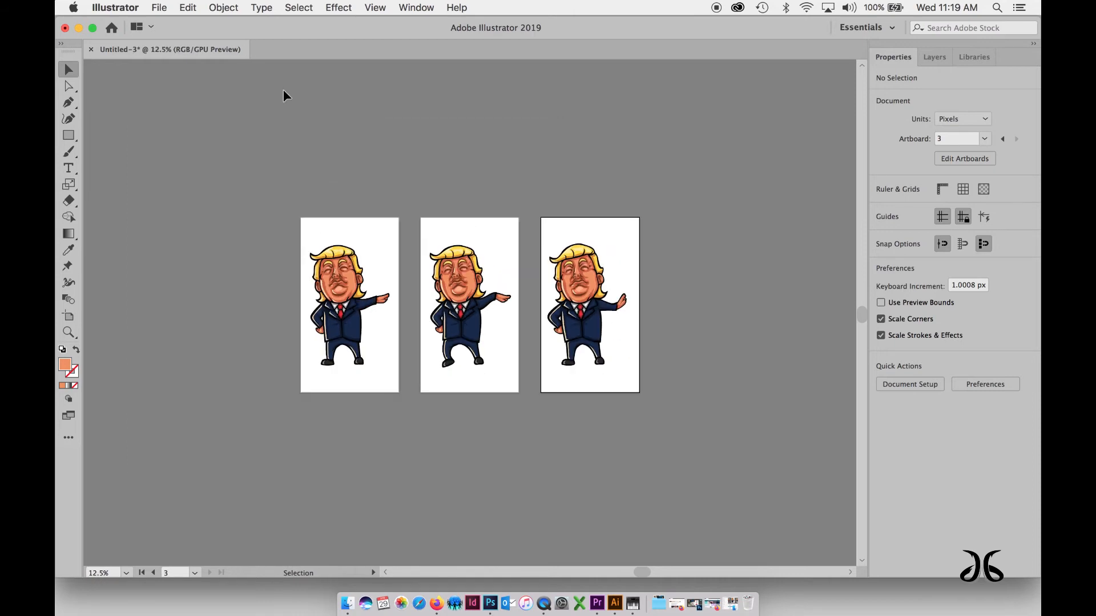
left_click_drag(435, 241, 371, 182)
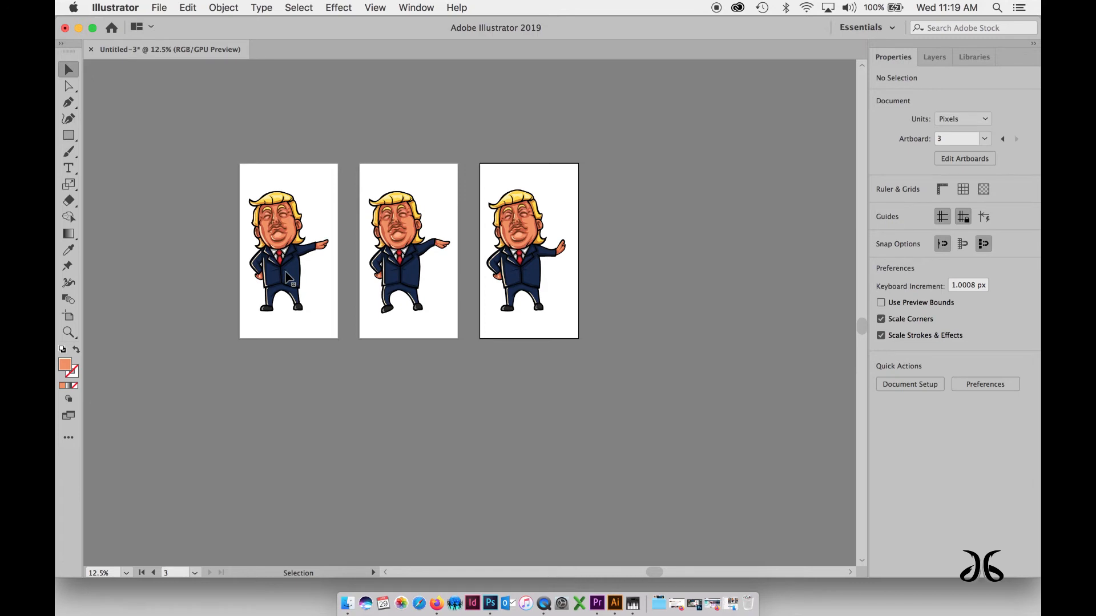
left_click(69, 318)
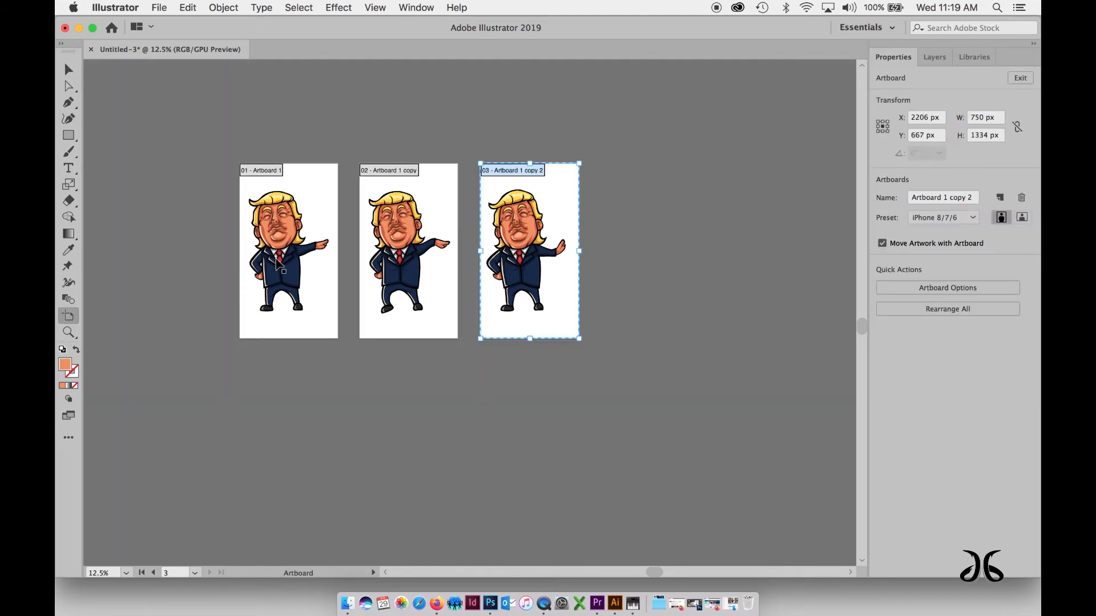
left_click(277, 268)
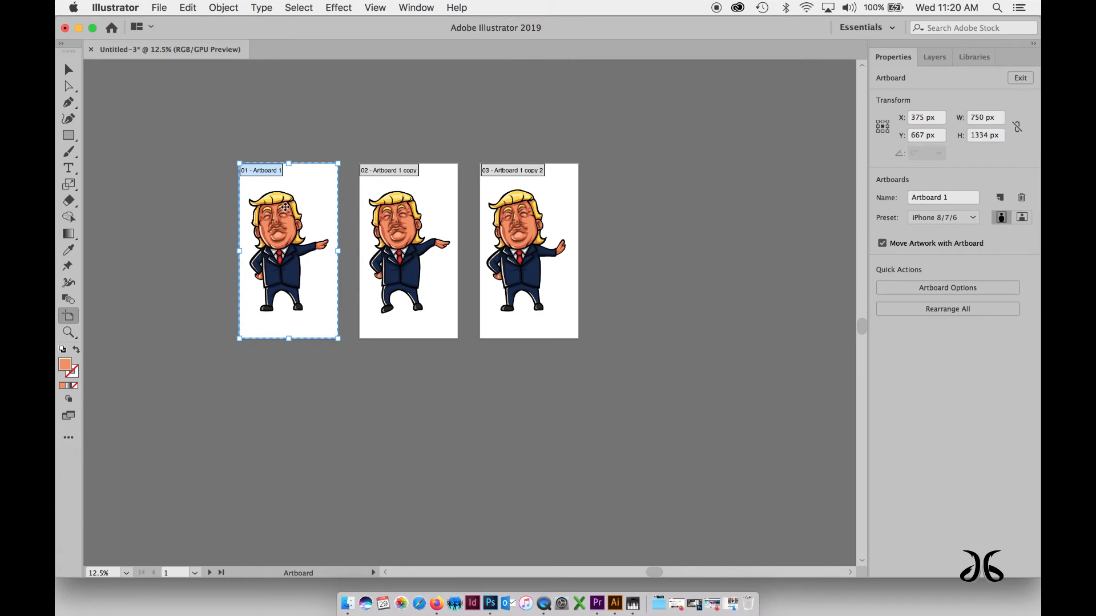
left_click_drag(284, 199, 289, 405)
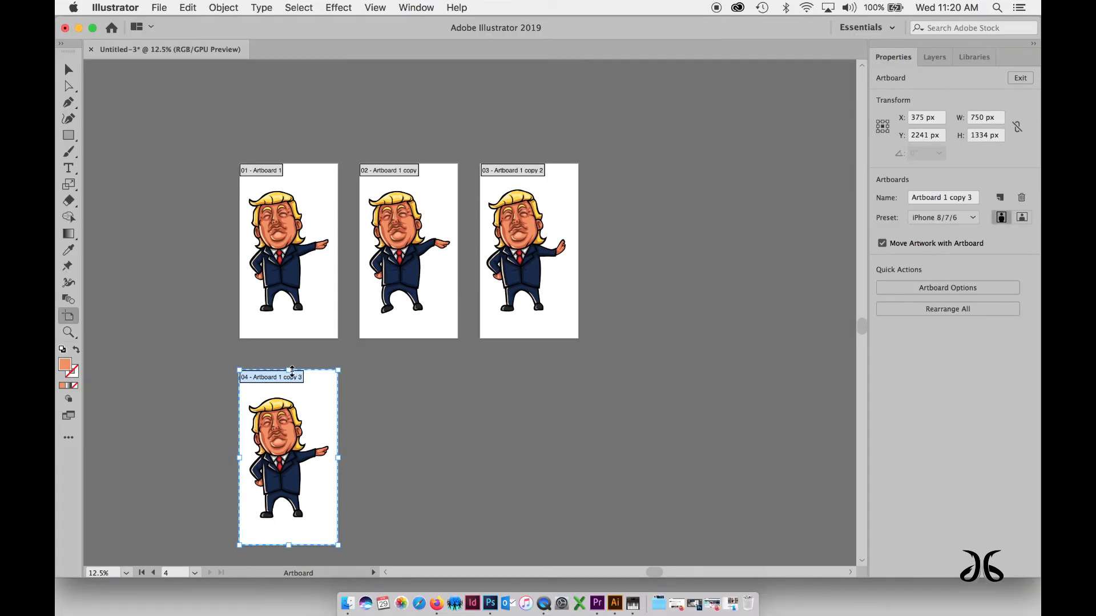
Reshape the copied artboard around its cartoon by moving its edges, to about 1022 px wide and 1141 px high
left_click_drag(292, 369, 291, 387)
left_click_drag(291, 545, 288, 528)
left_click_drag(240, 460, 230, 458)
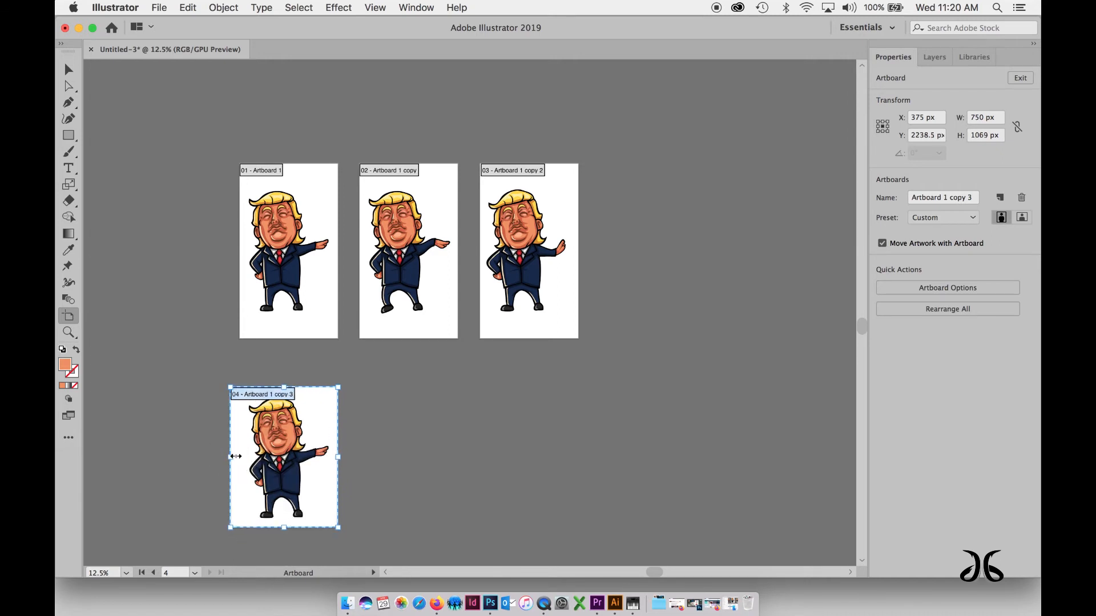
left_click_drag(339, 459, 347, 458)
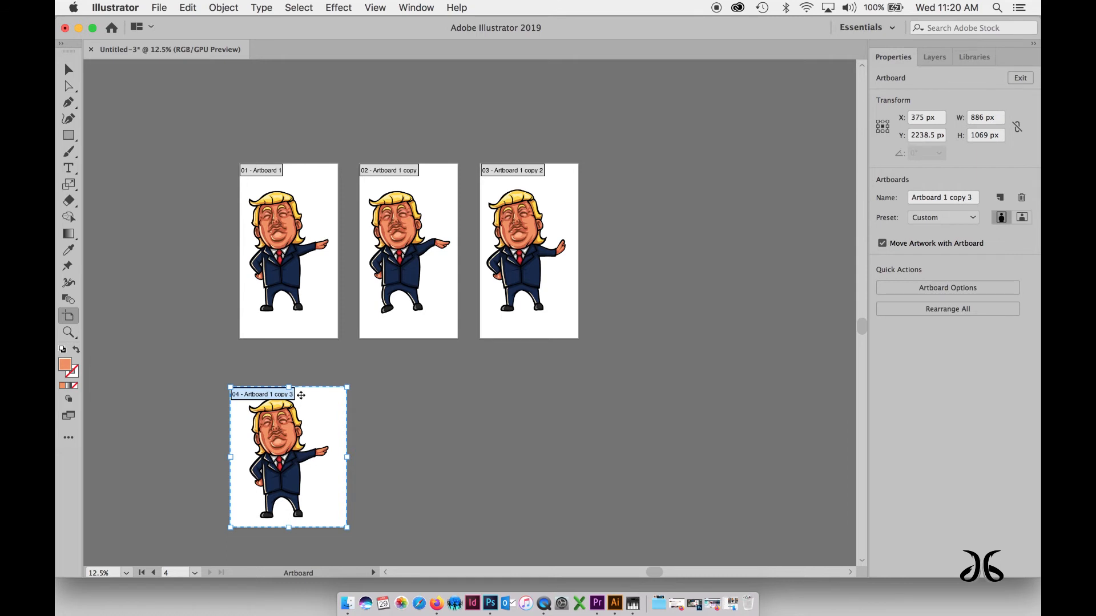
left_click_drag(289, 387, 289, 381)
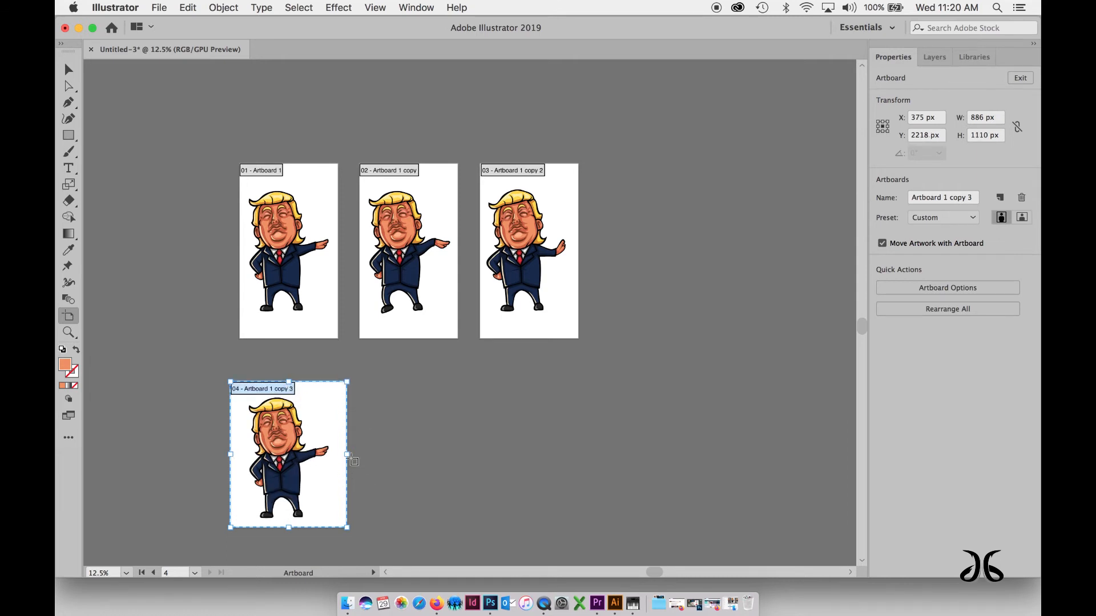
left_click_drag(348, 455, 355, 454)
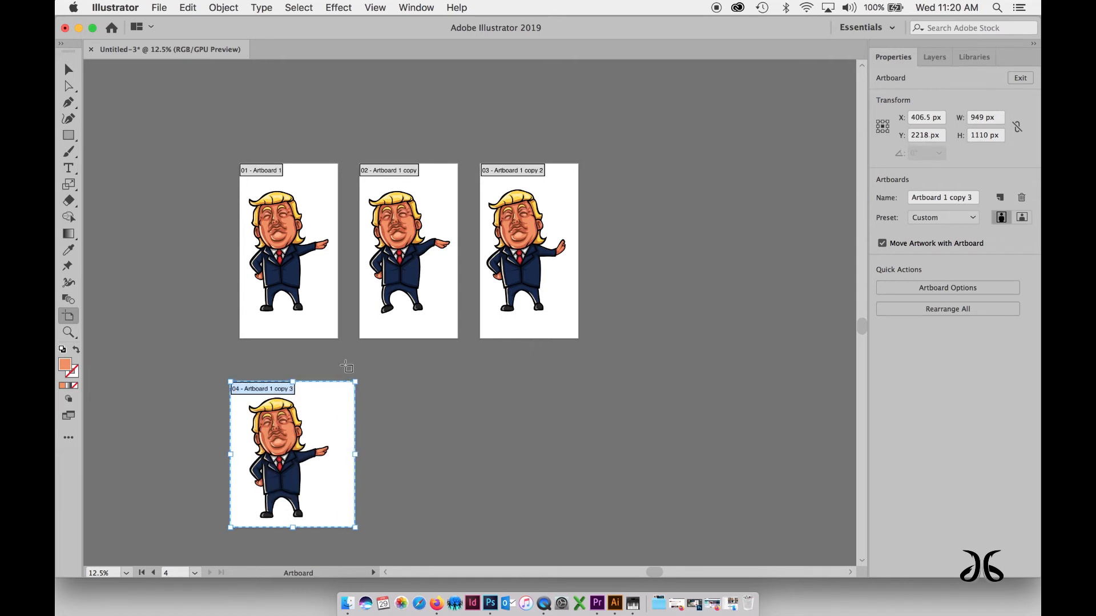
left_click_drag(230, 382, 221, 377)
Set the copied artboard's width and height to 1000 px each
left_click(983, 117)
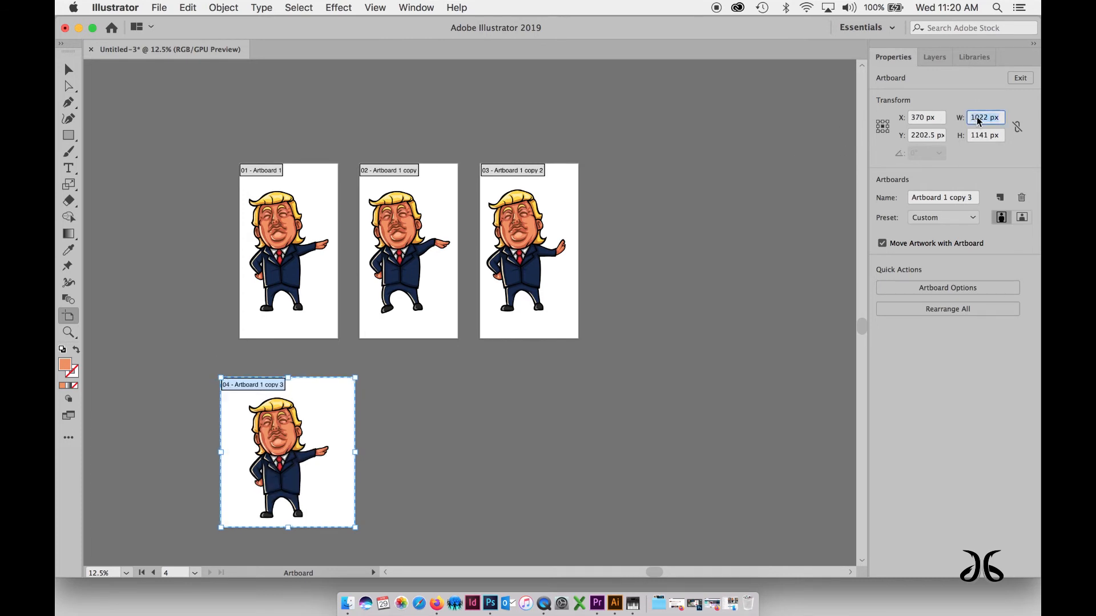
type("1000")
key("Tab")
type("10")
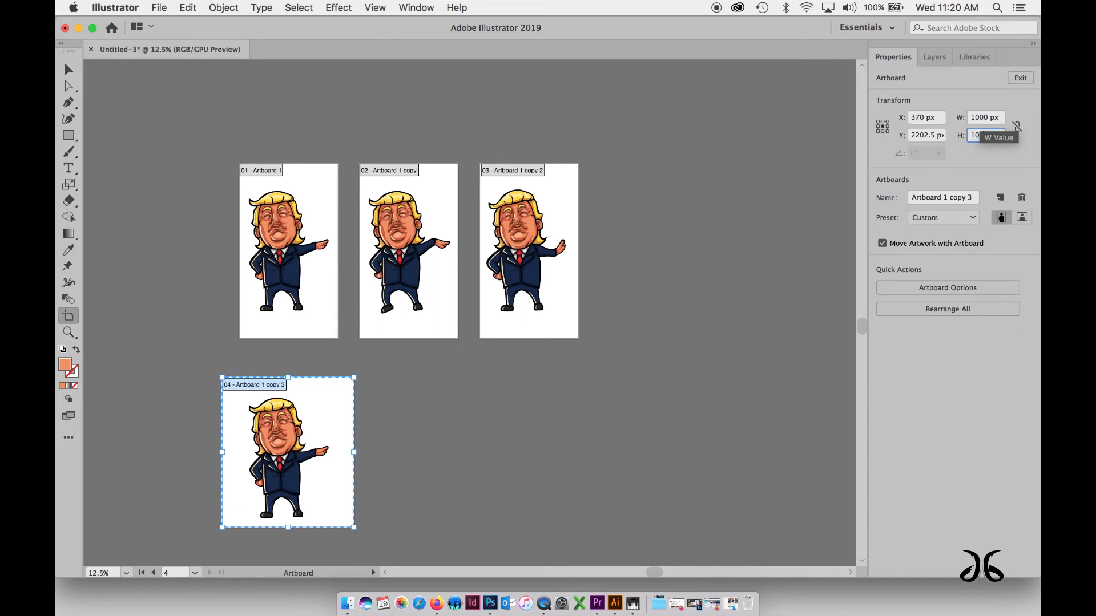
type("0")
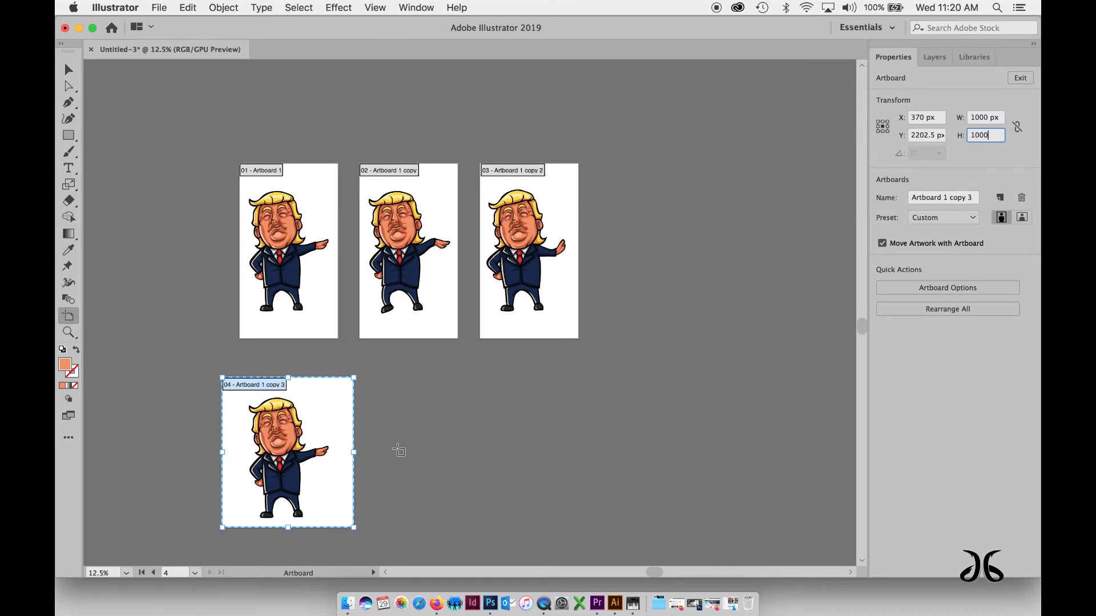
type("0")
key("Tab")
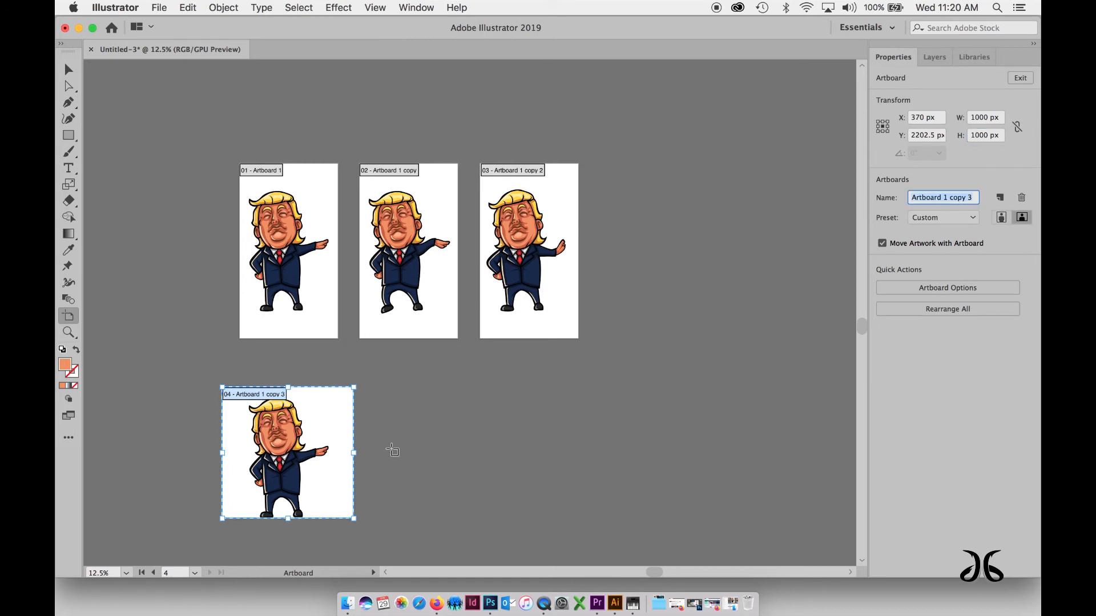
Leave artboard editing and move the cartoon up and slightly left on the square artboard, nudging it down to fit within the edges
left_click(69, 69)
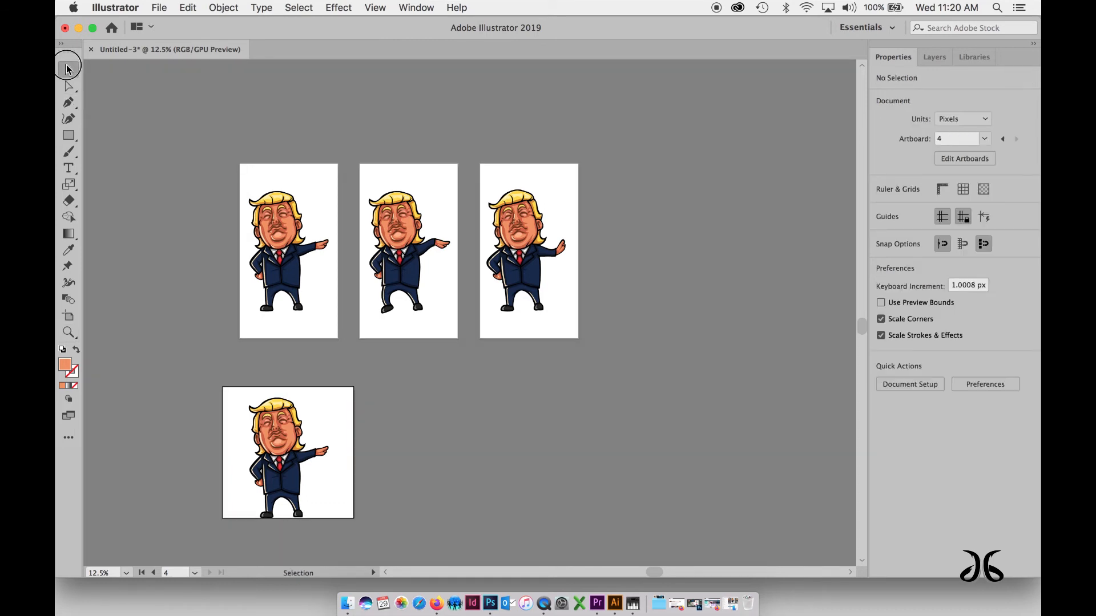
left_click(297, 479)
left_click_drag(289, 462, 292, 454)
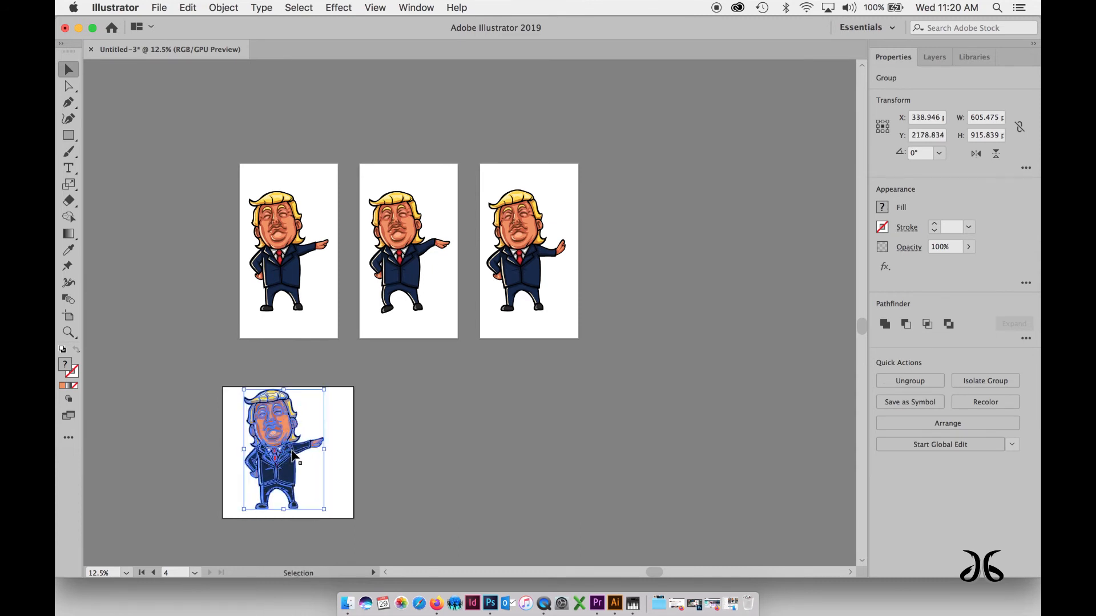
key("Down")
key("Down")
key("Down")
key("Down")
key("Down")
key("Down")
key("Down")
key("Down")
key("Down")
key("Down")
key("Down")
key("Down")
key("Down")
key("Down")
key("Down")
key("Down")
key("Down")
key("Down")
key("Down")
key("Down")
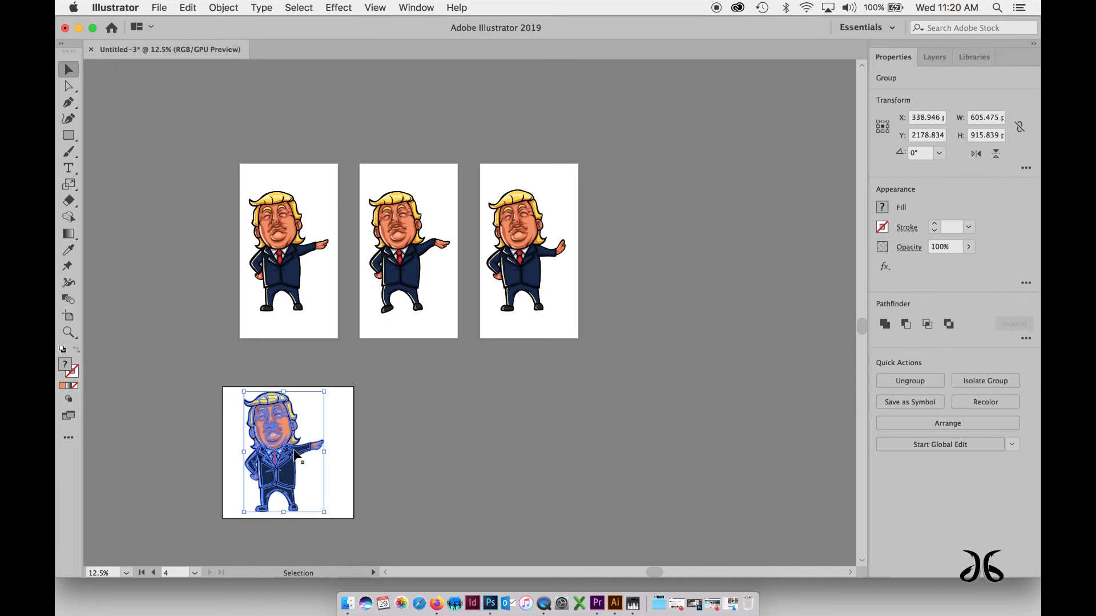
Duplicate the square artboard with its cartoon twice in a row beside it, leave artboard editing, and select the middle cartoon
left_click(68, 316)
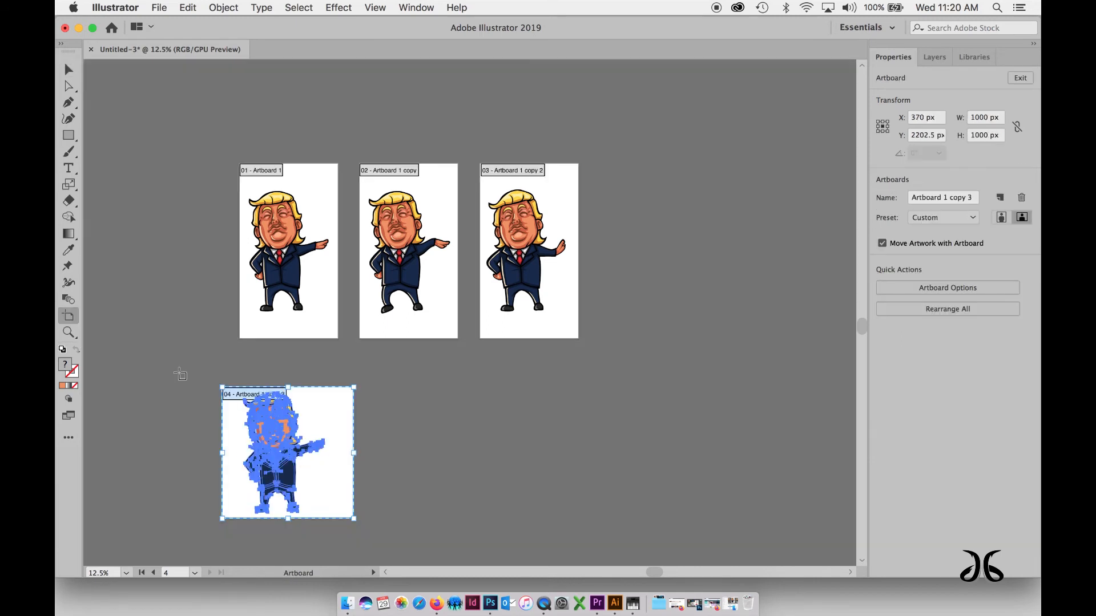
left_click_drag(232, 442, 519, 447)
left_click(68, 69)
left_click(413, 475)
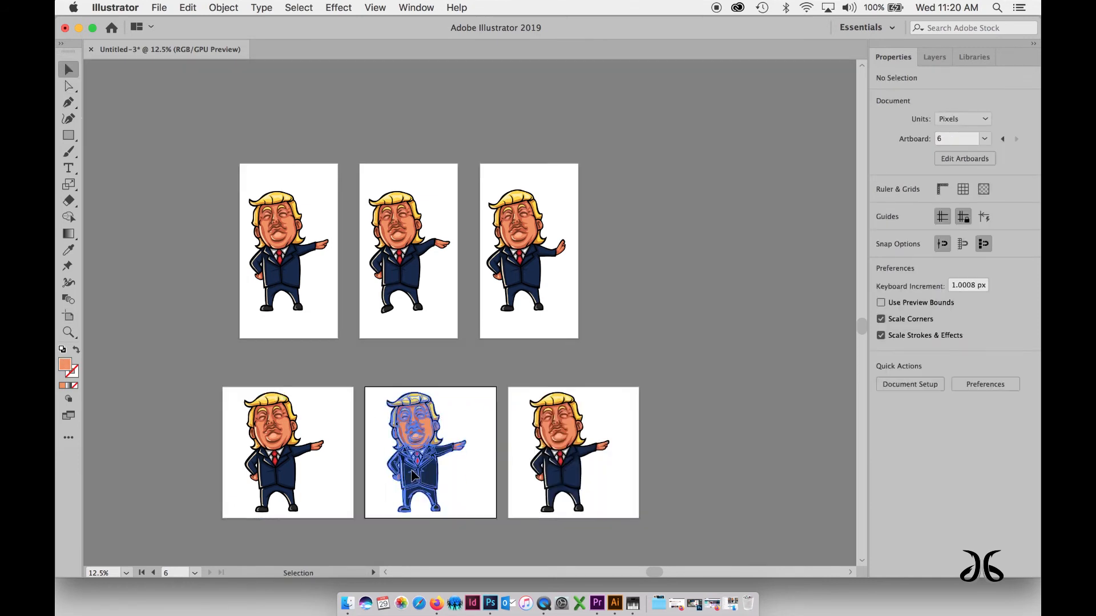
Delete the duplicated cartoons from the second and third square artboards
key("Delete")
left_click(583, 446)
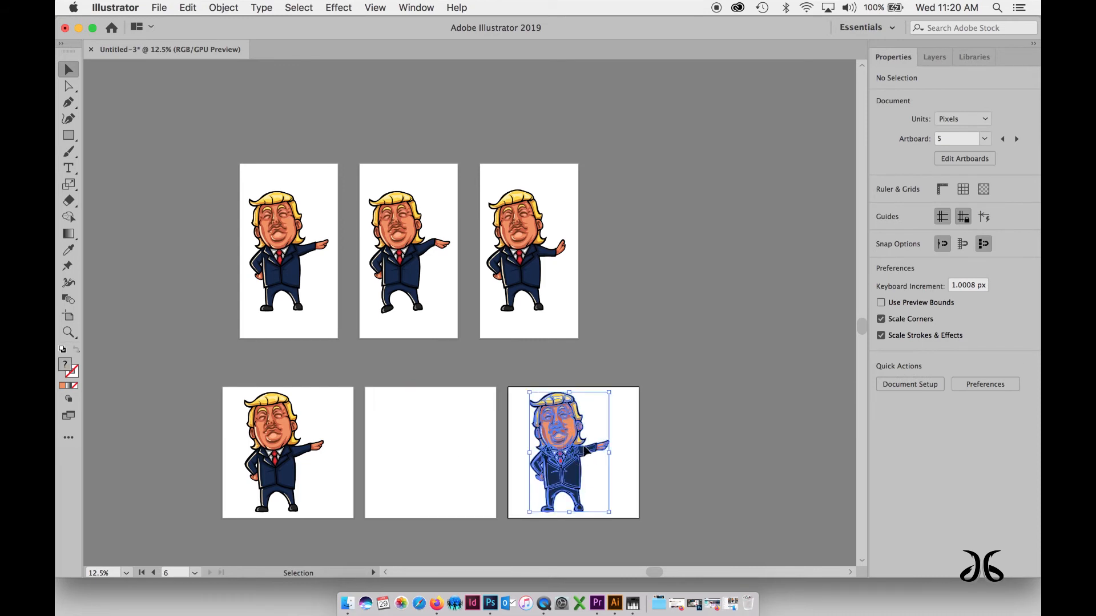
key("Delete")
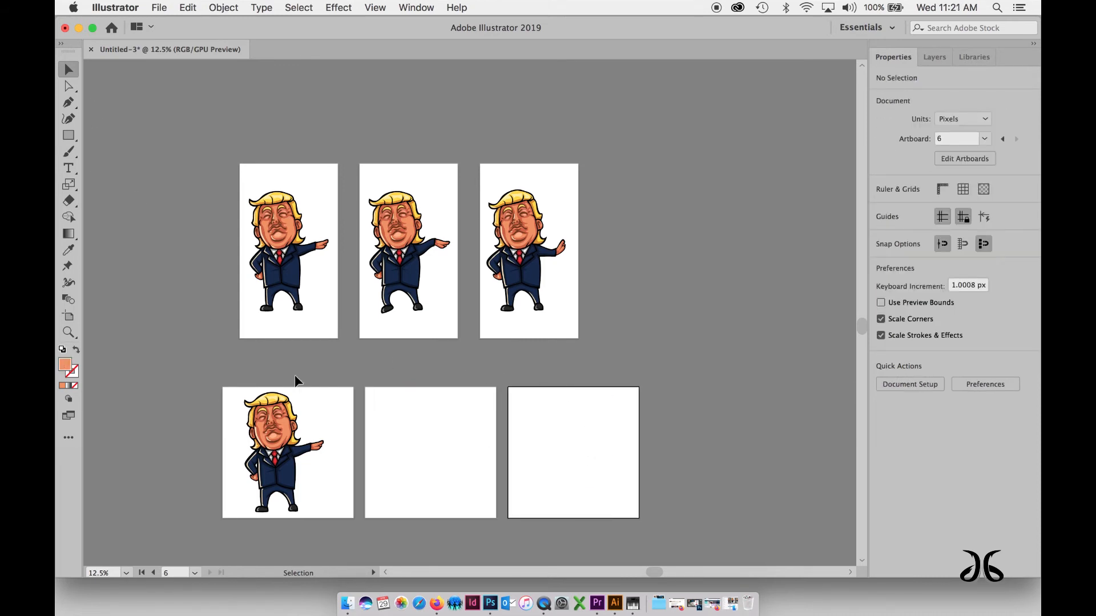
Copy the second and third posed cartoons from the tall artboards onto the second and third square artboards
left_click_drag(413, 260, 431, 448)
left_click_drag(429, 453, 432, 453)
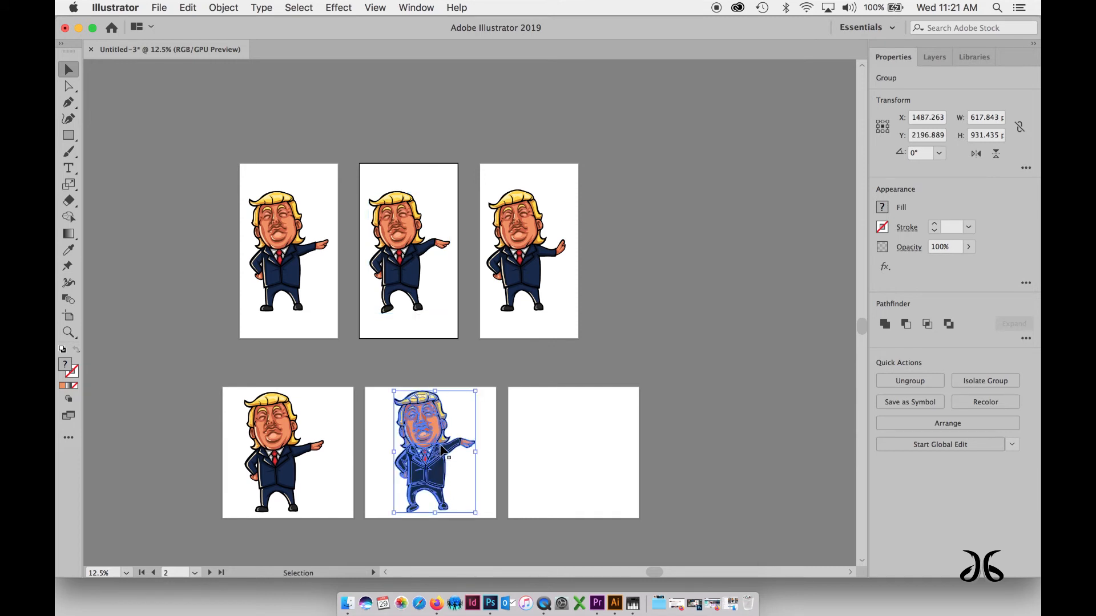
left_click(519, 237)
left_click_drag(517, 243, 558, 447)
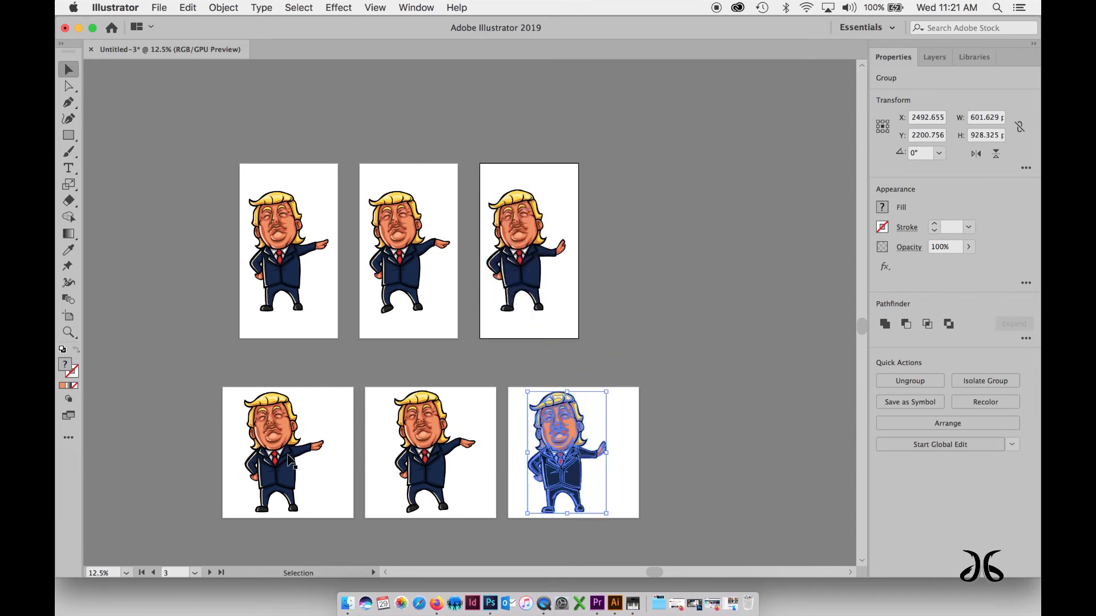
Nudge the third pose about 34 px to the right on its square artboard and deselect it
key("Right")
key("Right")
key("Right")
key("Right")
key("Right")
key("Right")
key("Right")
key("Right")
key("Right")
key("Right")
key("Right")
key("Right")
key("Right")
key("Right")
key("Right")
key("Right")
key("Right")
key("Right")
key("Right")
key("Right")
key("Right")
key("Right")
key("Right")
key("Right")
key("Right")
key("Right")
key("Right")
key("Left")
key("Left")
key("Left")
key("Left")
key("Left")
key("Left")
key("Left")
key("Left")
key("Left")
key("Left")
key("Left")
key("Left")
key("Left")
key("Left")
key("Left")
key("Left")
key("Left")
key("Left")
key("Left")
key("Left")
key("Left")
key("Left")
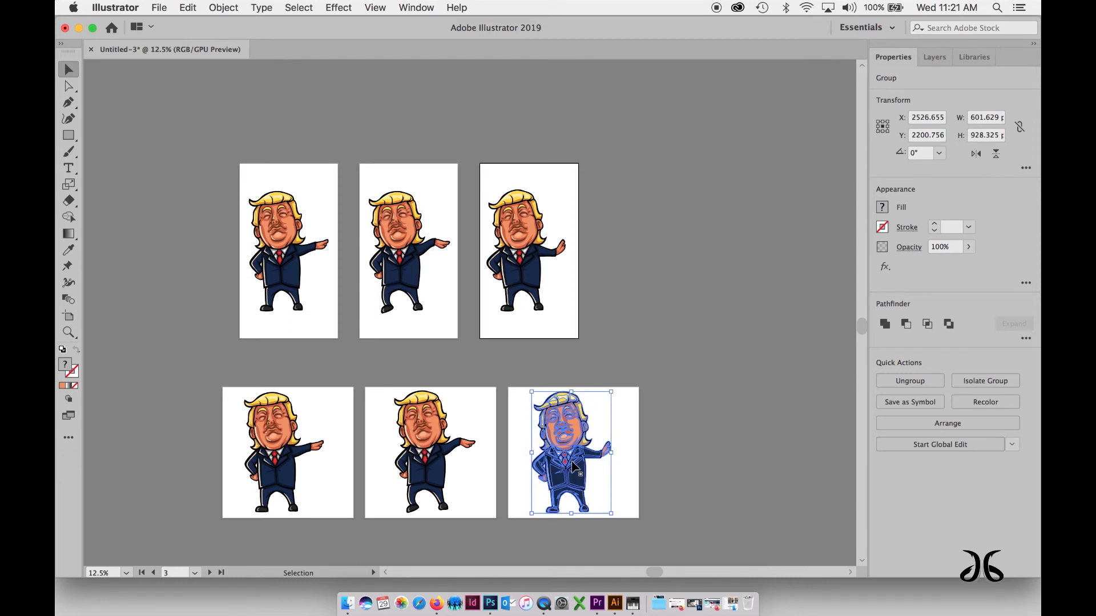
left_click(686, 394)
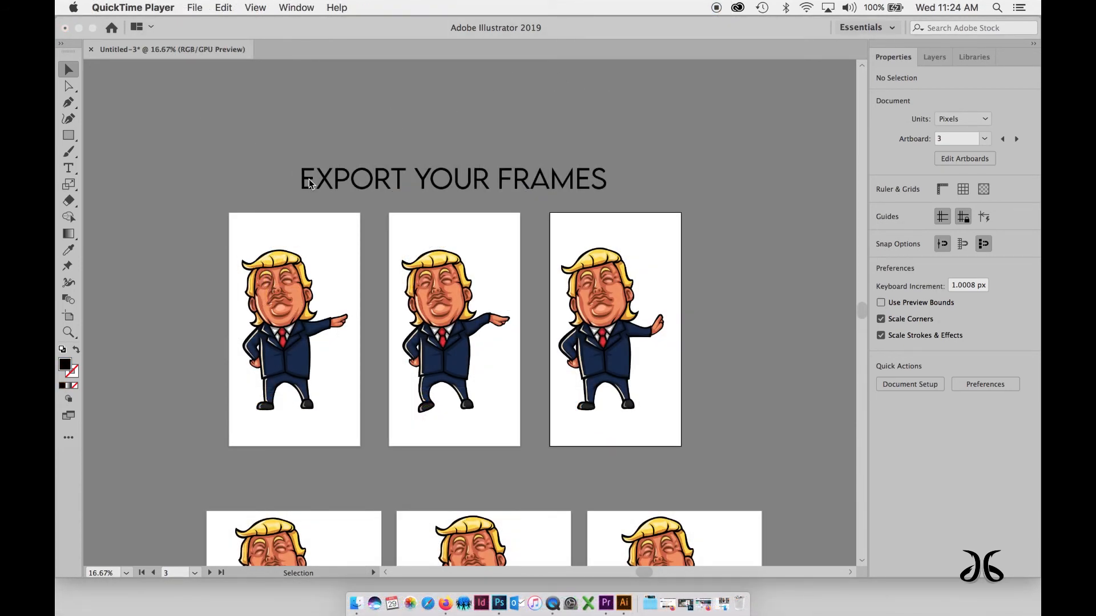
Move the "EXPORT YOUR FRAMES" heading slightly right and down, closer to the tall artboards, and deselect it
left_click(262, 149)
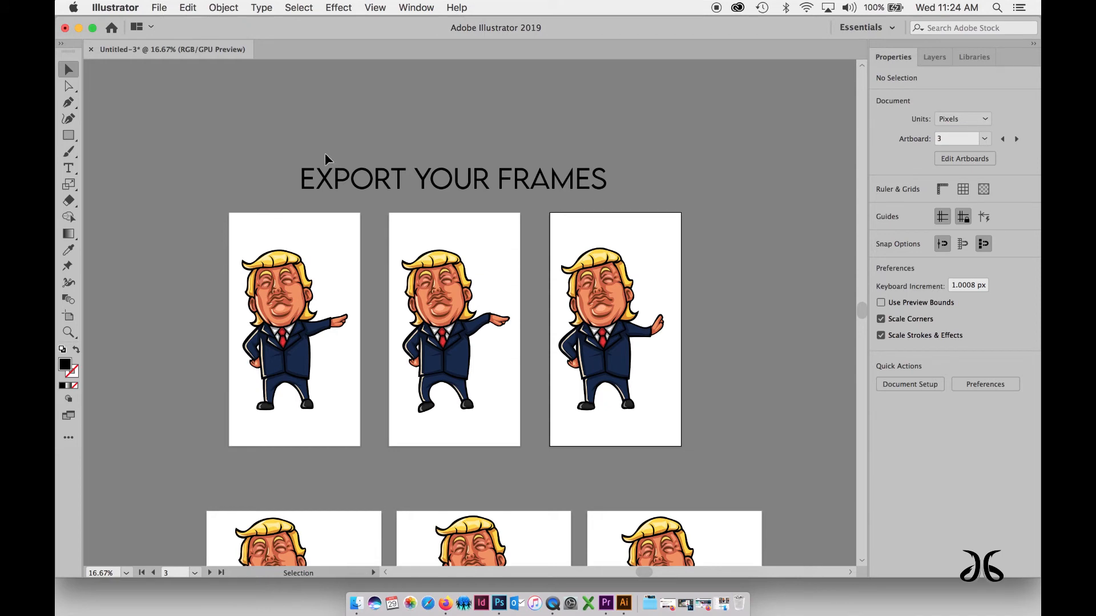
left_click(347, 190)
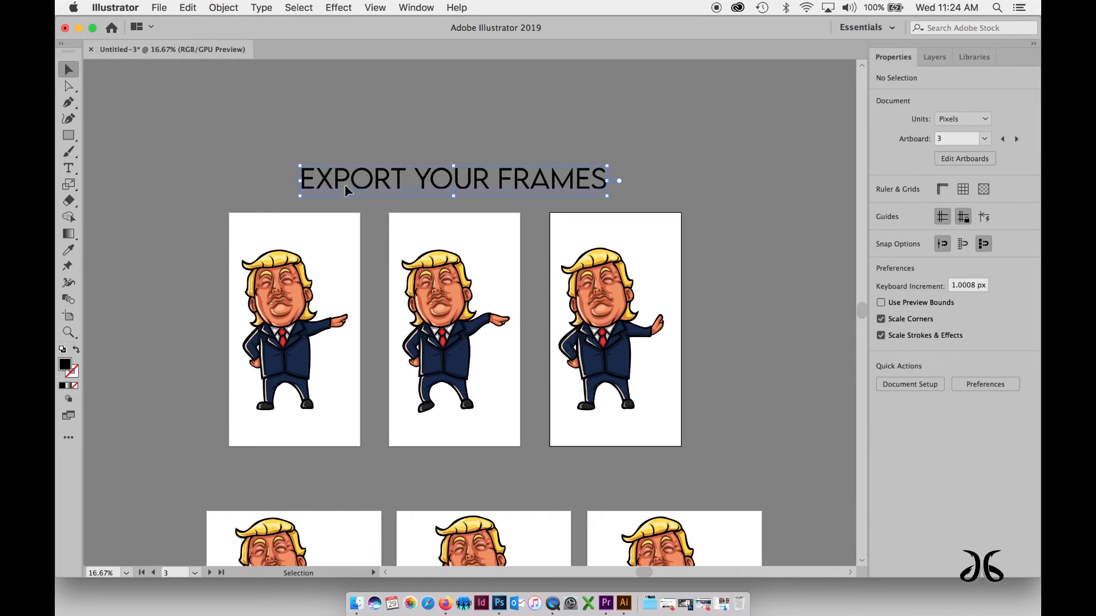
left_click_drag(346, 190, 358, 197)
left_click(302, 143)
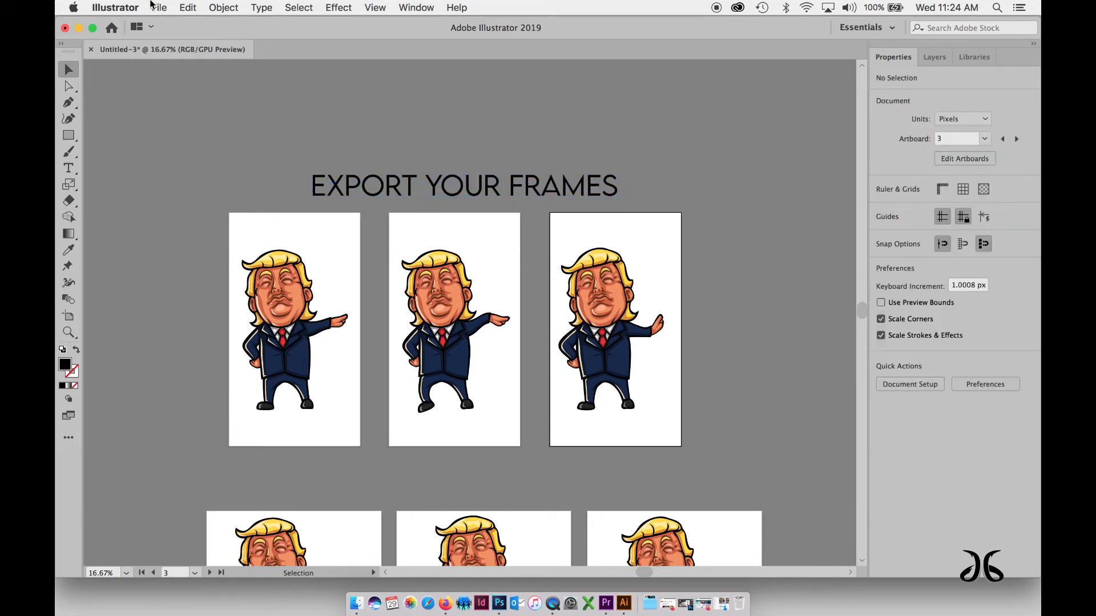
Examine the numbers of the three tall artboards in artboard editing and return to the Selection tool
left_click(162, 4)
left_click(162, 4)
left_click(68, 316)
left_click(280, 222)
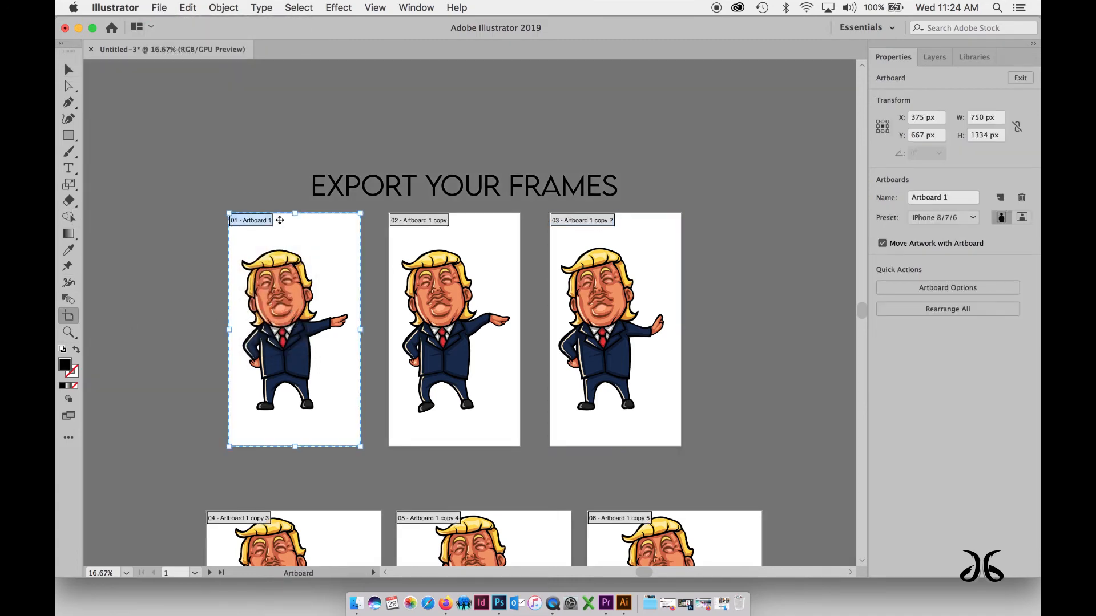
left_click(478, 254)
left_click(597, 259)
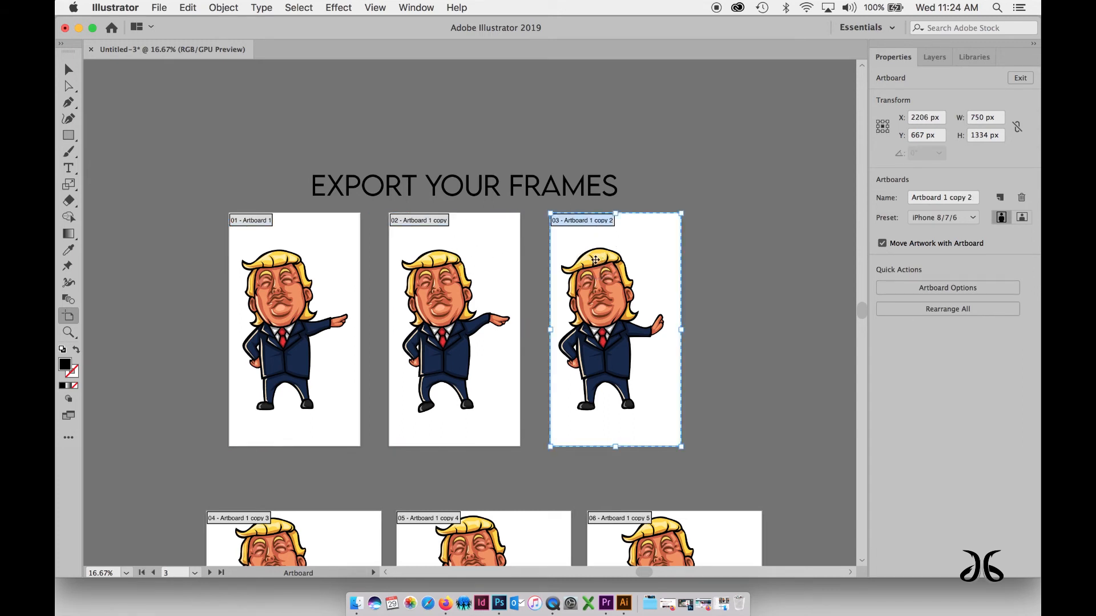
left_click(67, 69)
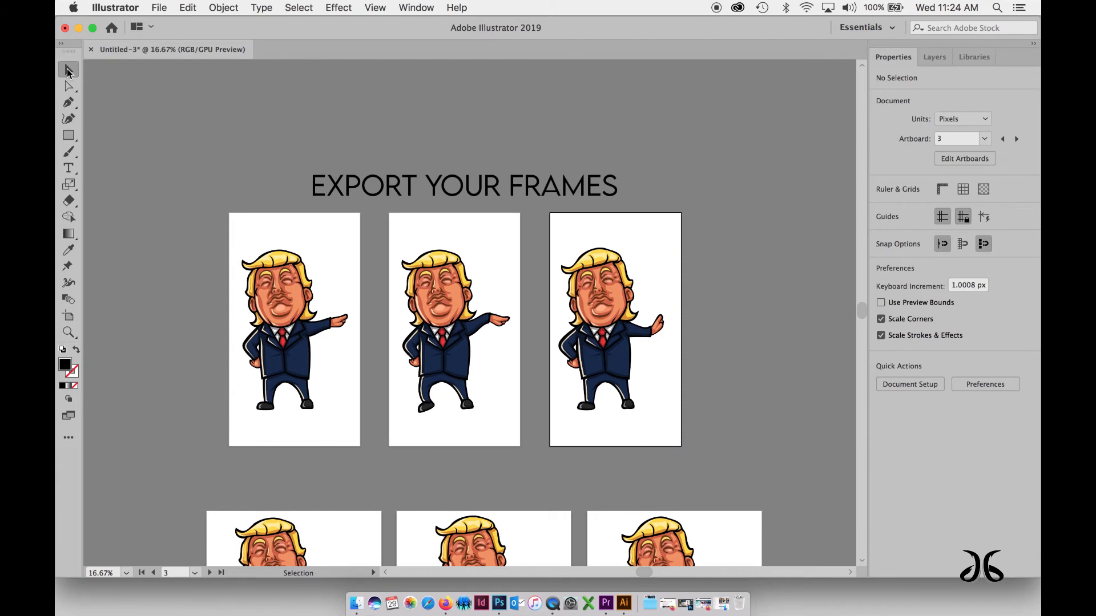
Start an Export As of the document and name the file DancingDonaldPuppetWarp
left_click(158, 7)
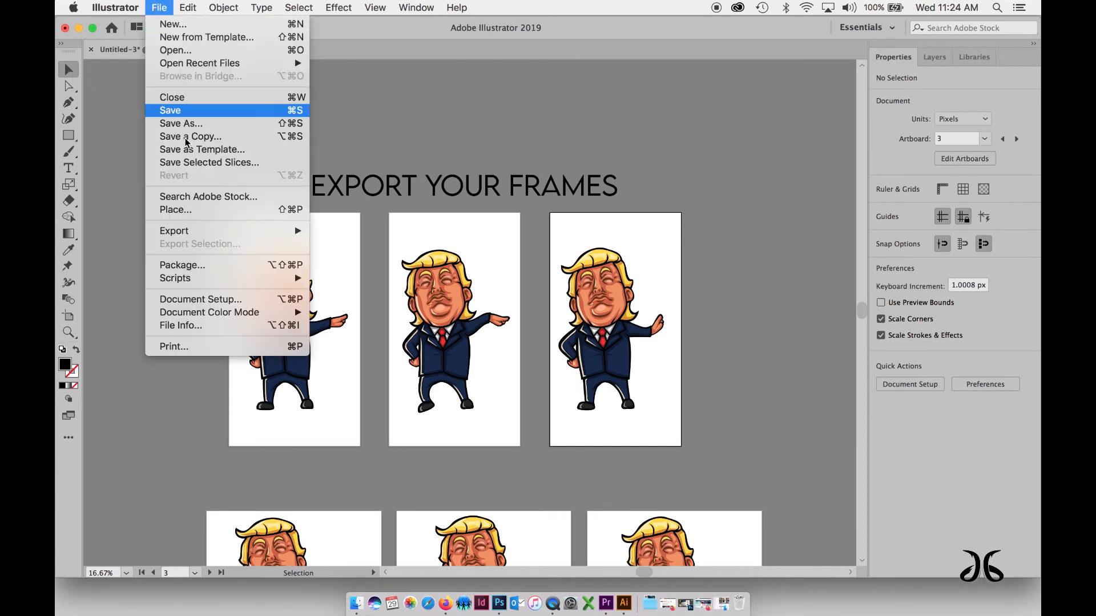
mouse_move(194, 232)
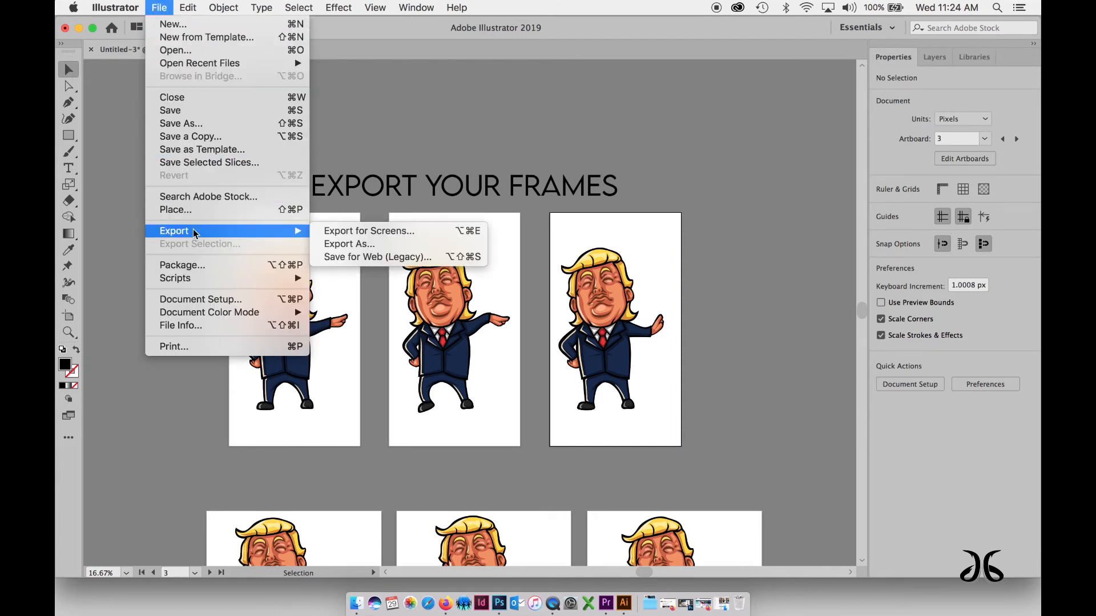
left_click(361, 245)
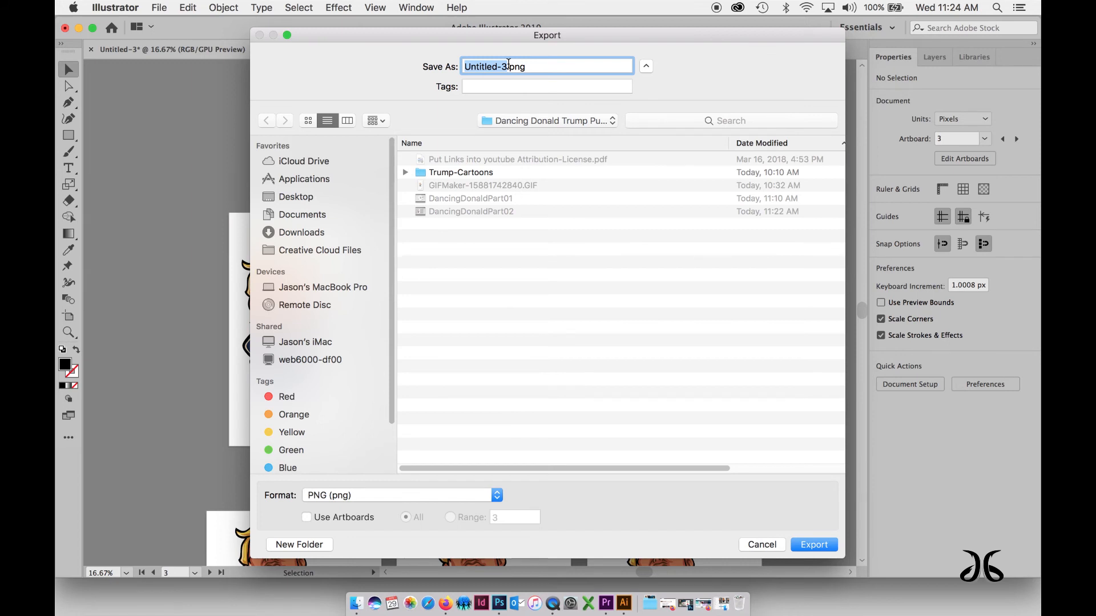
type("Dancing")
type("Donald")
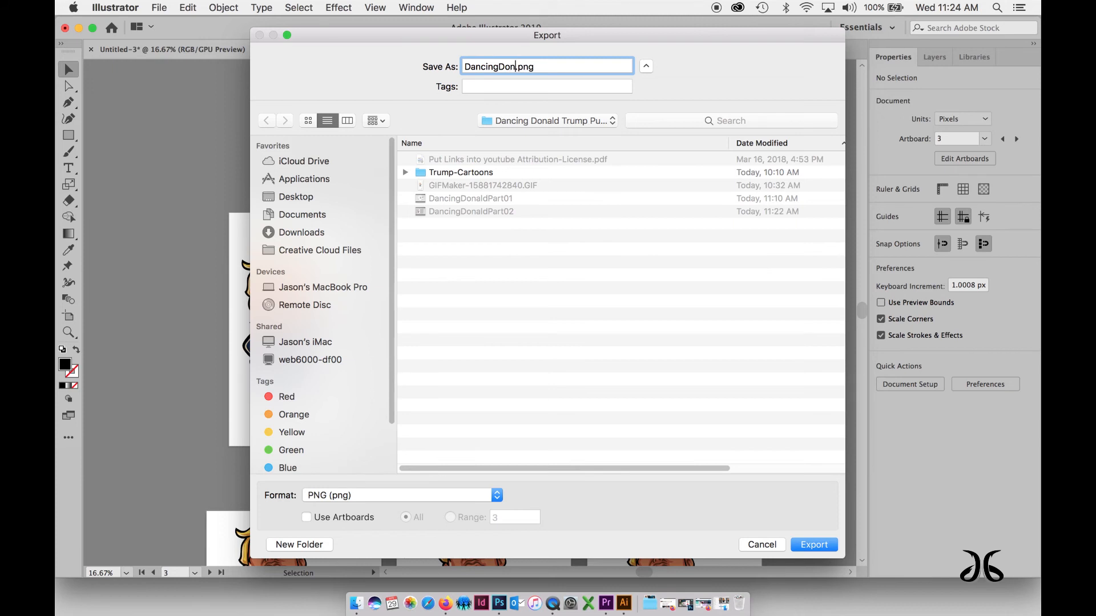
type("PuppetWard")
key("BackSpace")
type("p")
Set the export format to JPEG with Use Artboards enabled
left_click(437, 499)
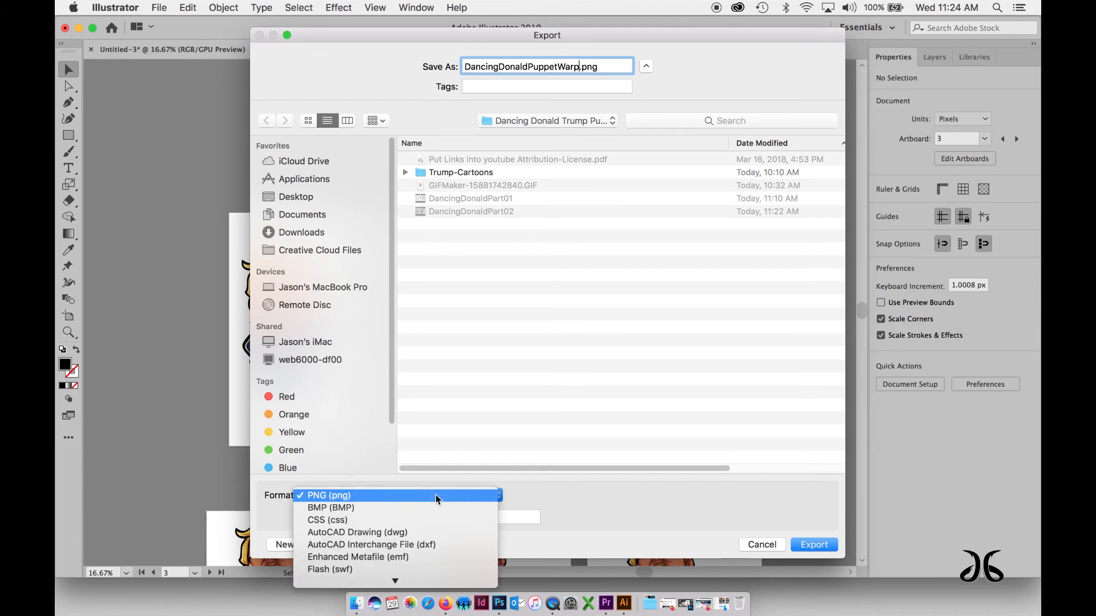
mouse_move(432, 582)
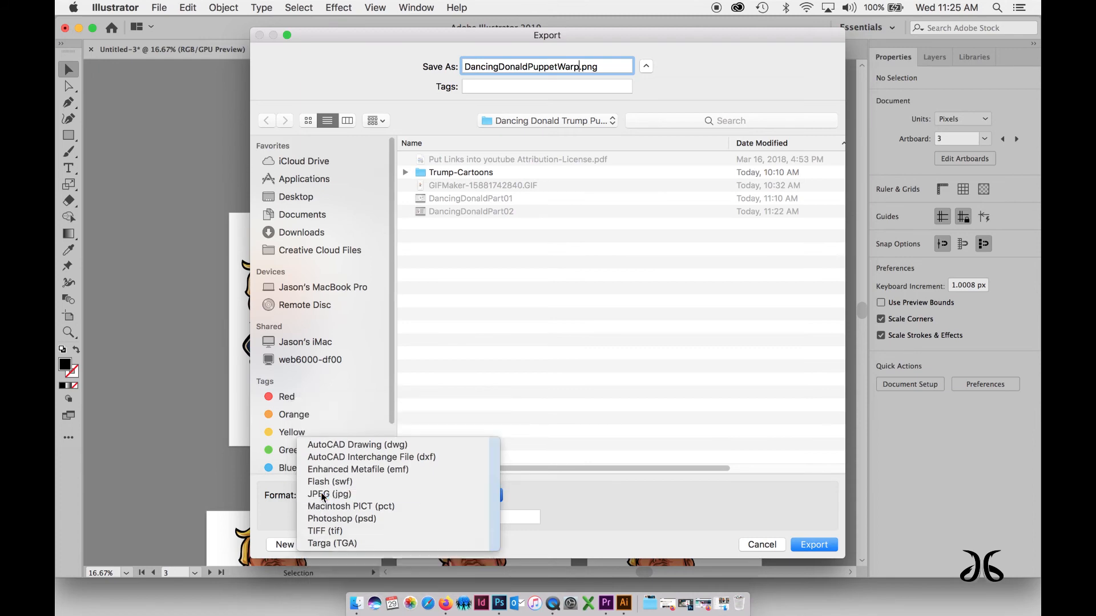
left_click(323, 494)
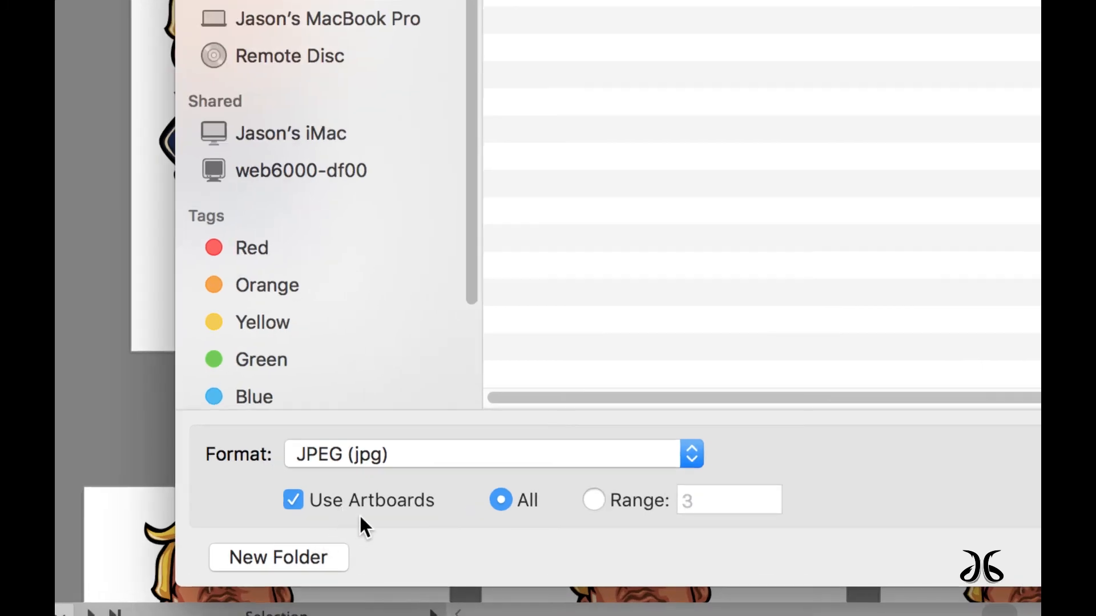
Limit the export to the artboard range 1-3 and continue to the JPEG options
left_click(594, 500)
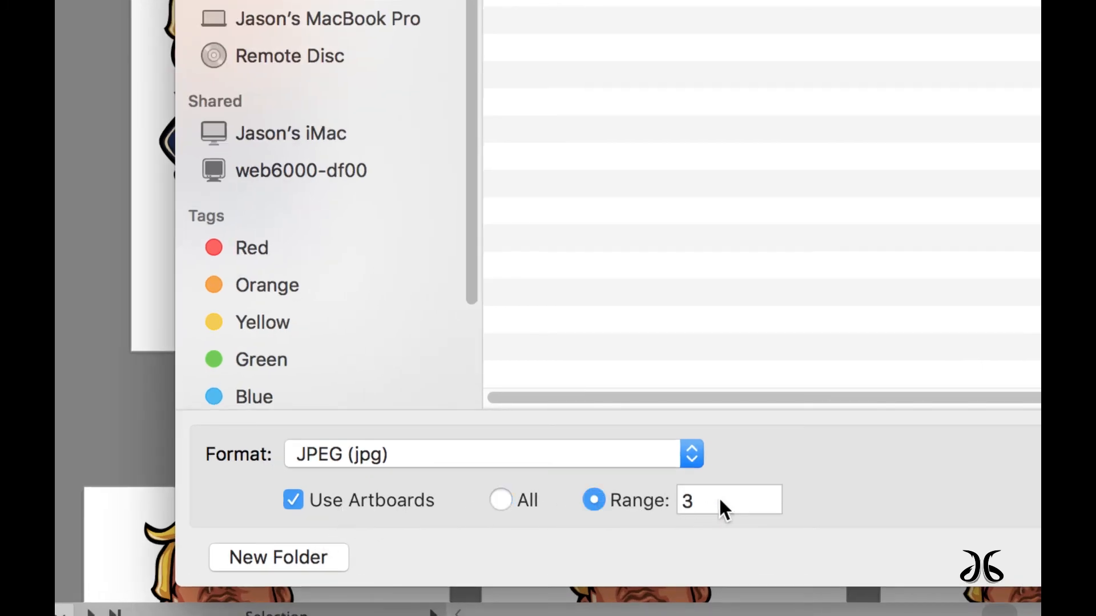
left_click_drag(719, 500, 629, 509)
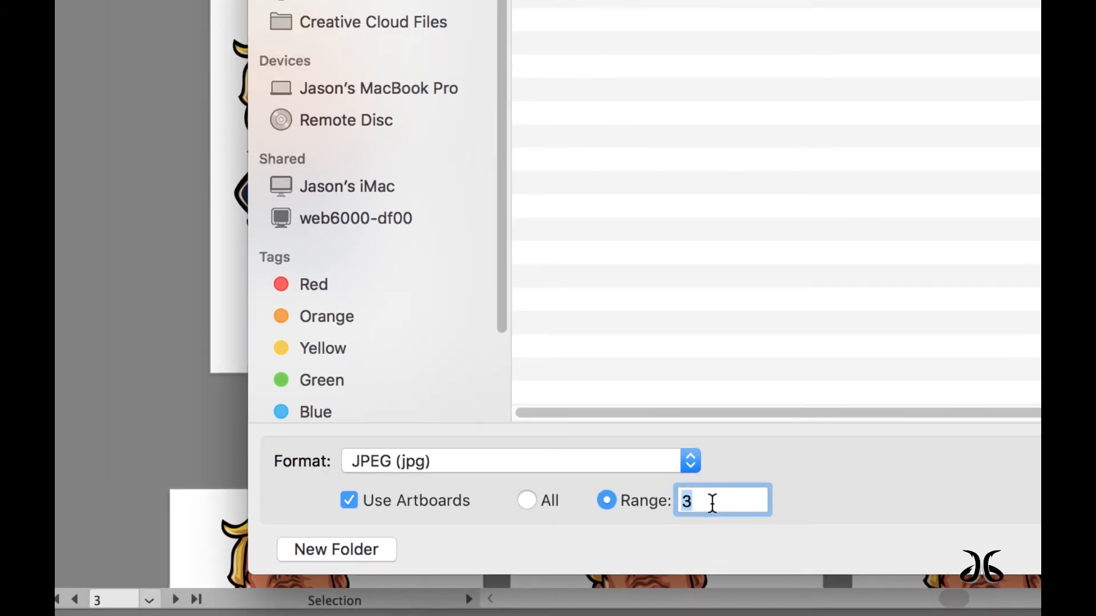
type("1-3")
key("BackSpace")
key("BackSpace")
type(",2,3,")
key("BackSpace")
key("BackSpace")
key("BackSpace")
type("-3")
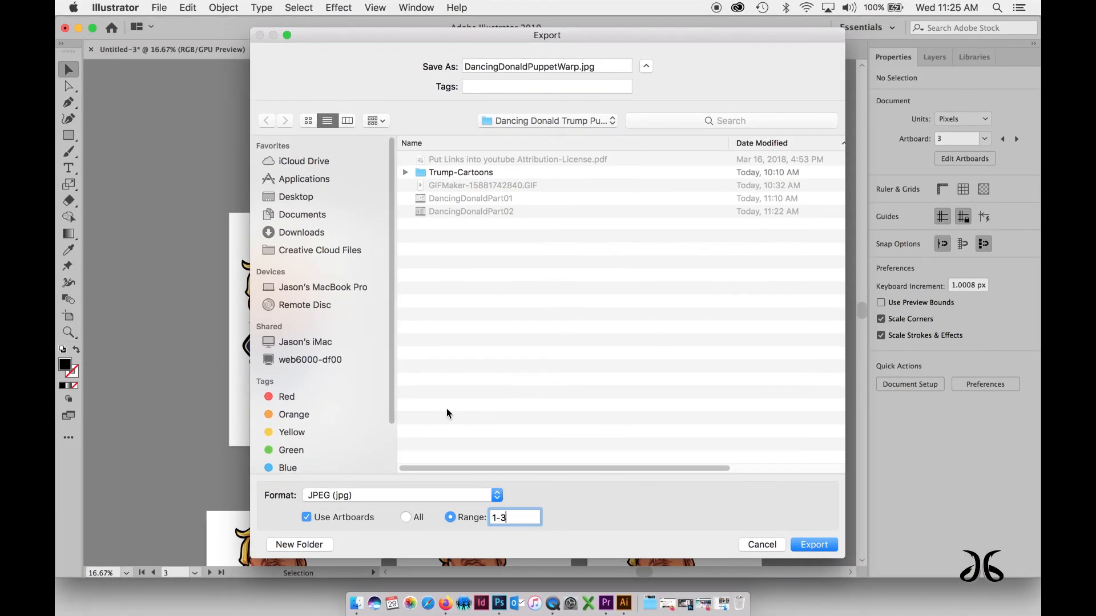
left_click(814, 545)
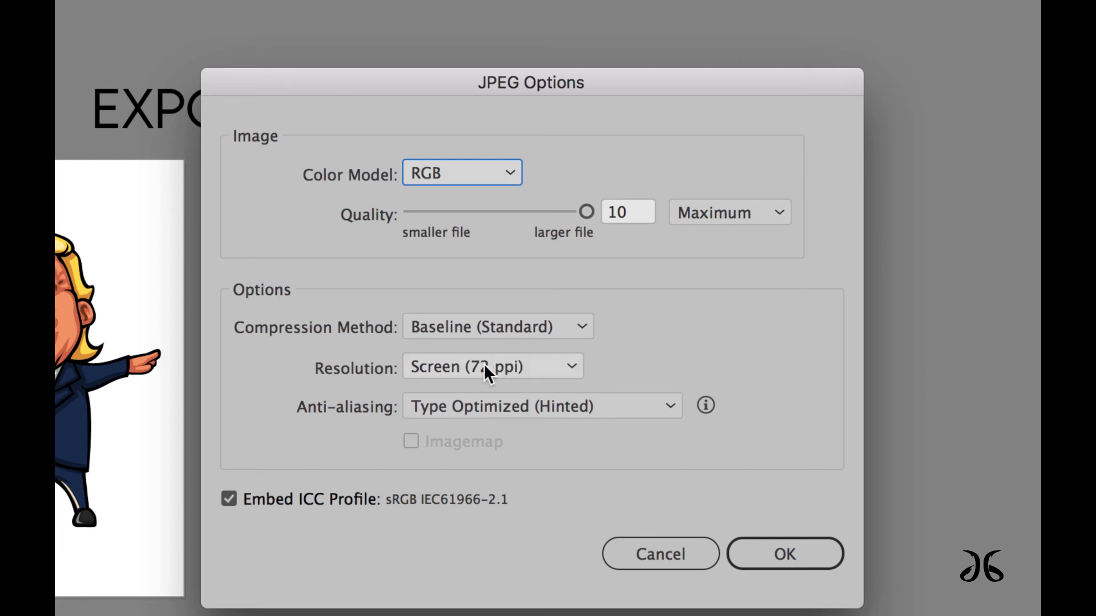
left_click(458, 171)
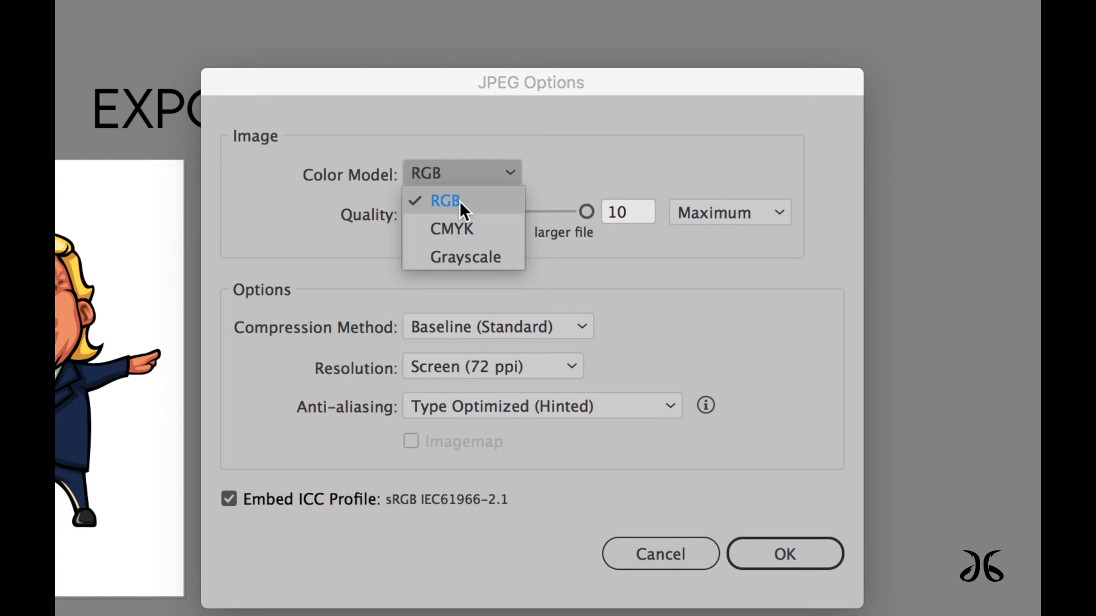
left_click(461, 231)
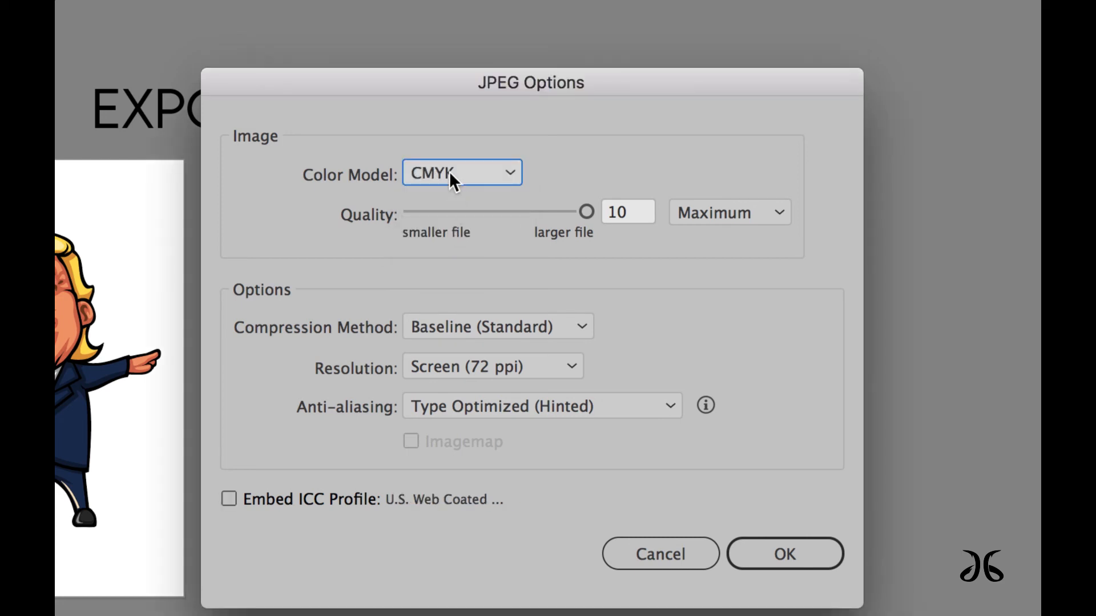
left_click(450, 171)
left_click(446, 205)
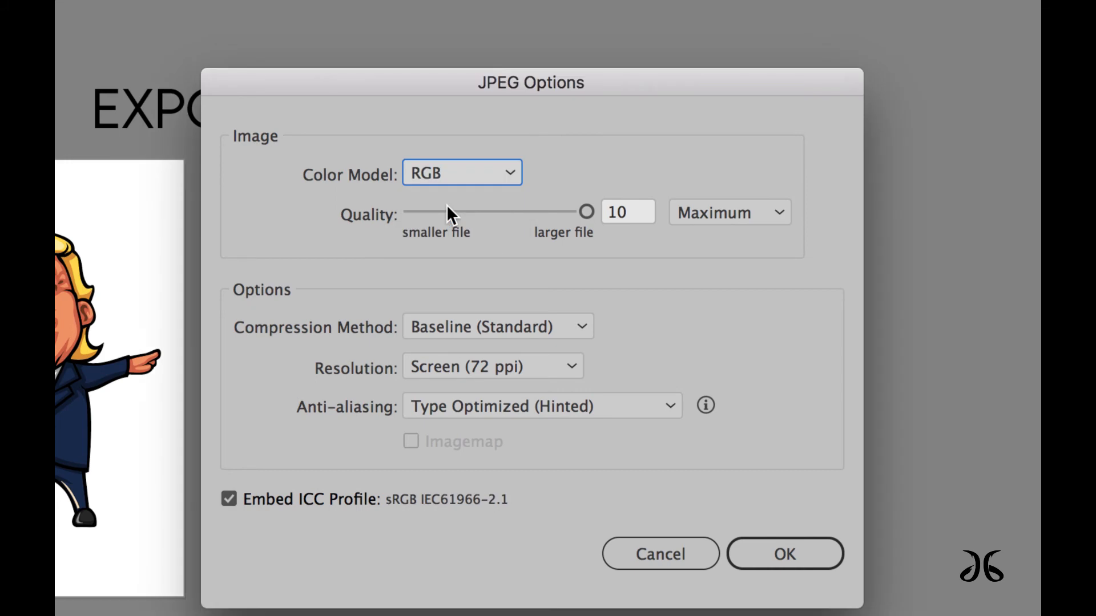
Keep the JPEG quality at 10, turn off ICC profile embedding, and export the frames
left_click_drag(582, 210, 604, 211)
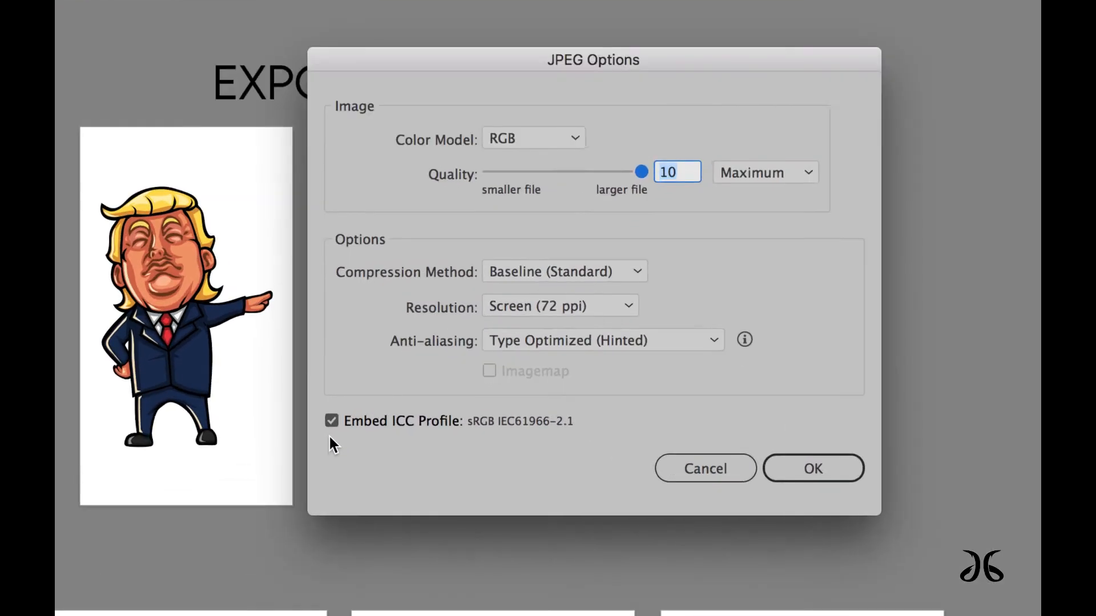
left_click(332, 420)
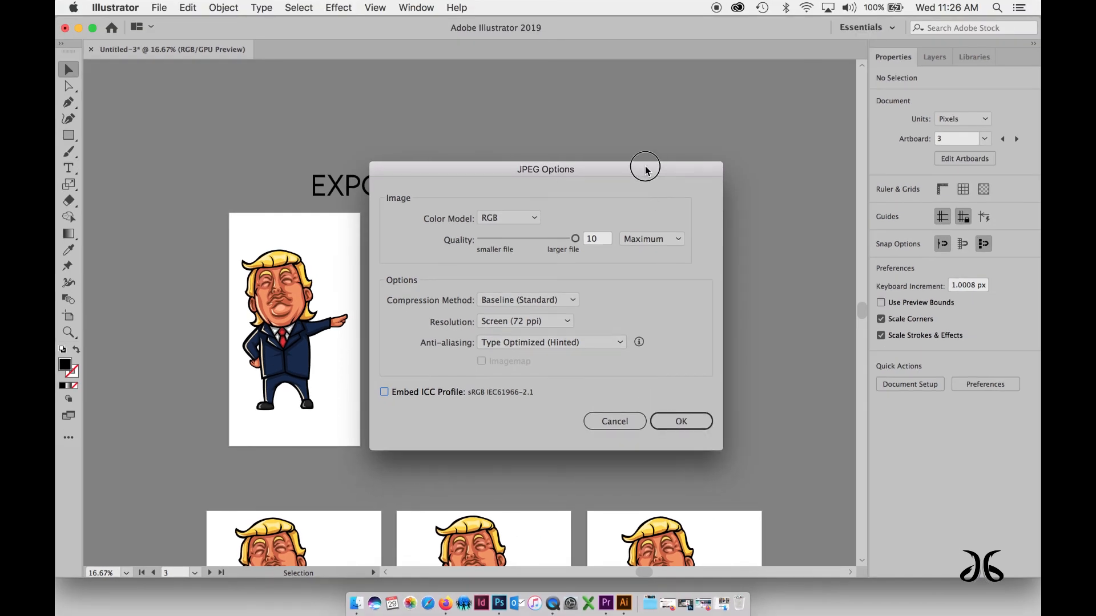
left_click_drag(642, 168, 635, 143)
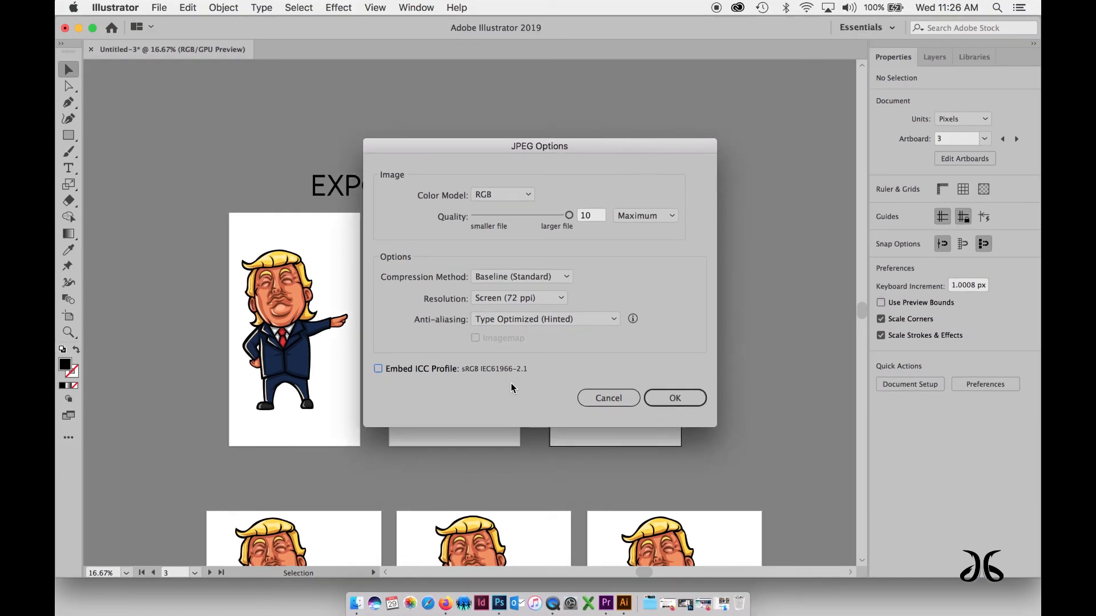
left_click(677, 399)
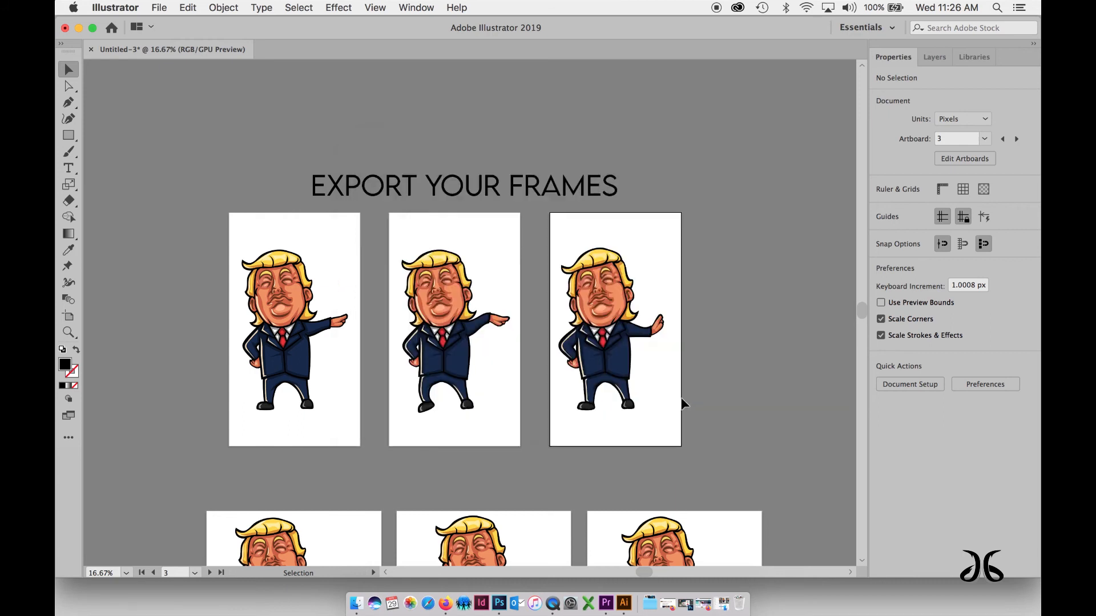
Minimize the document window, open the Dancing Donald Trump Puppet Warp folder from the desktop in Finder, and enlarge its window
left_click(79, 28)
left_click(849, 147)
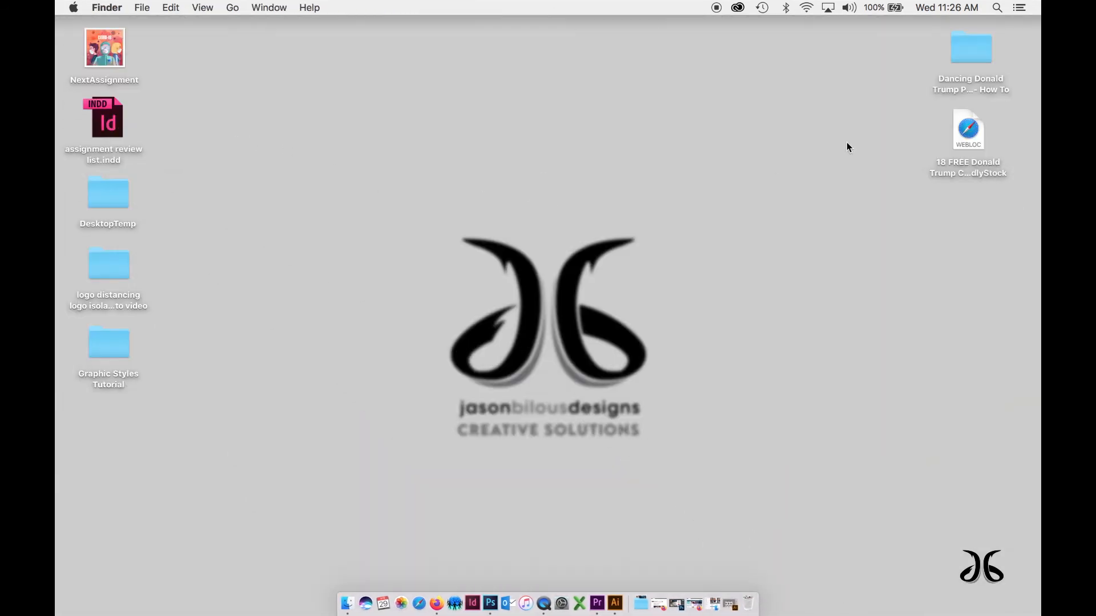
double_click(965, 57)
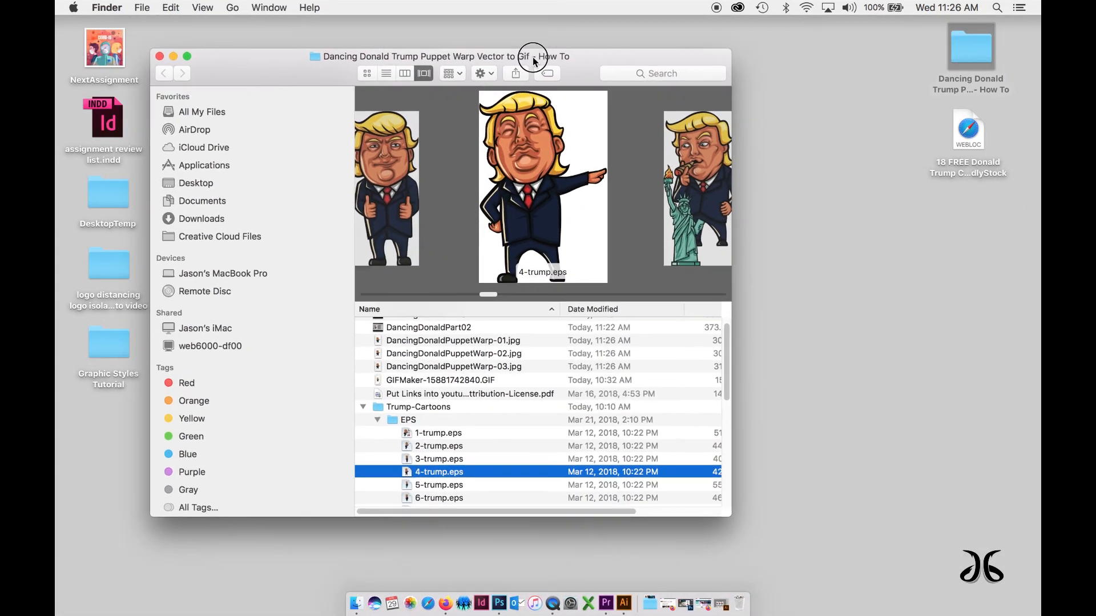
left_click(533, 57)
left_click_drag(727, 513, 899, 548)
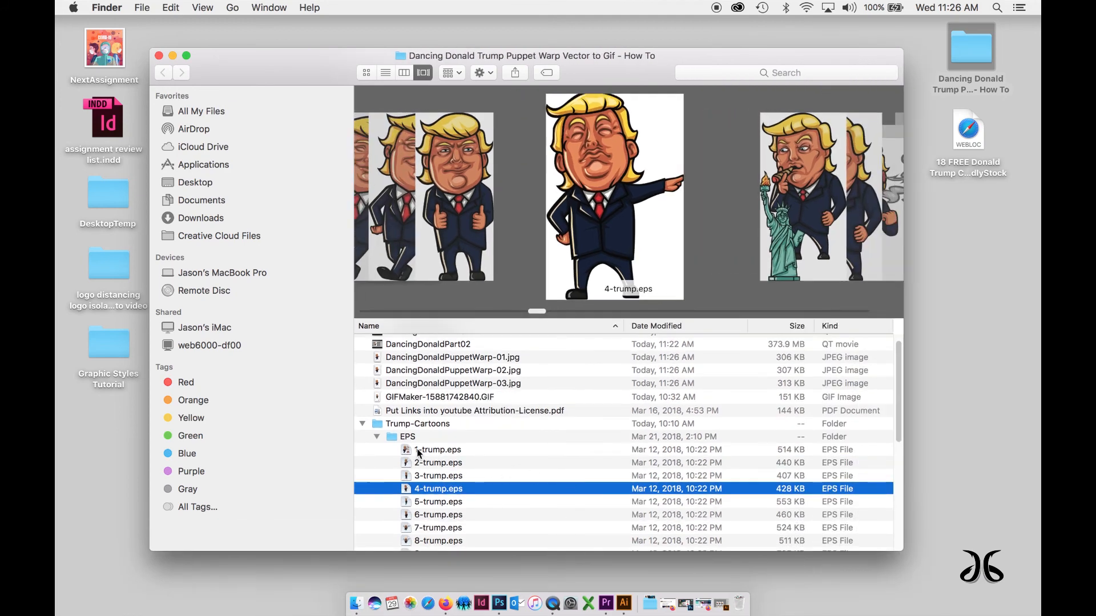
Collapse the Trump-Cartoons folder and preview the exported DancingDonaldPuppetWarp-01.jpg
left_click(363, 423)
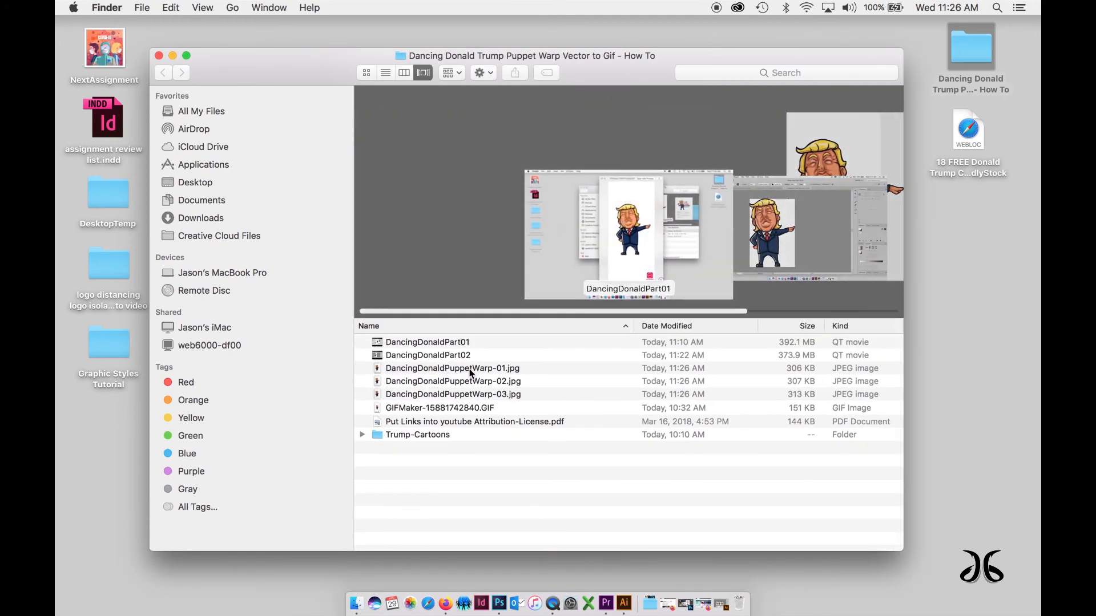
left_click(469, 369)
key("space")
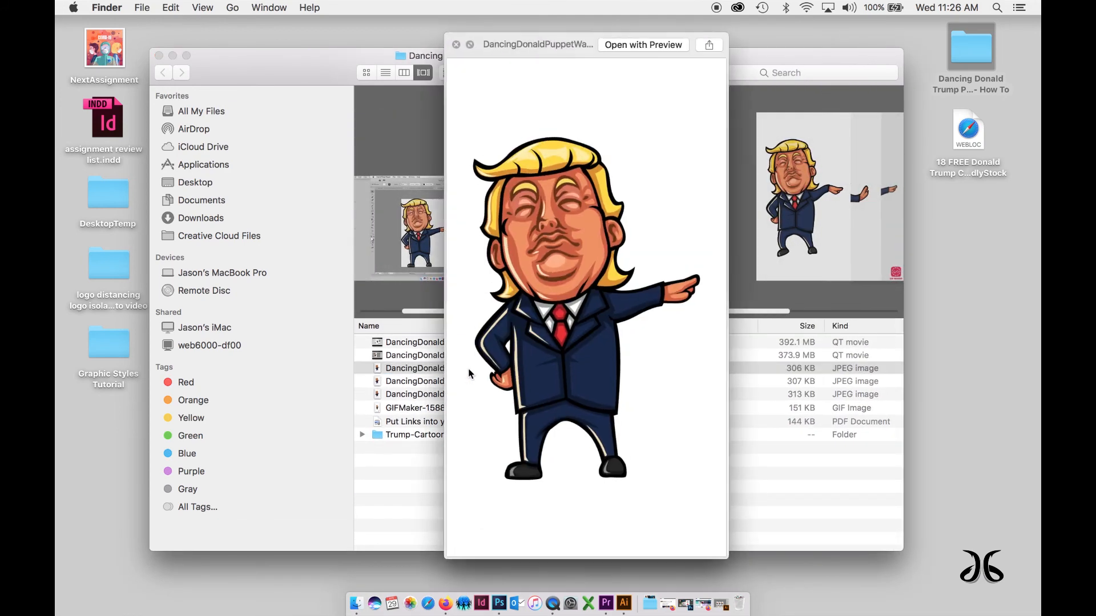
Preview the exported DancingDonaldPuppetWarp-02.jpg and DancingDonaldPuppetWarp-03.jpg frames one after the other
key("space")
left_click(412, 383)
key("space")
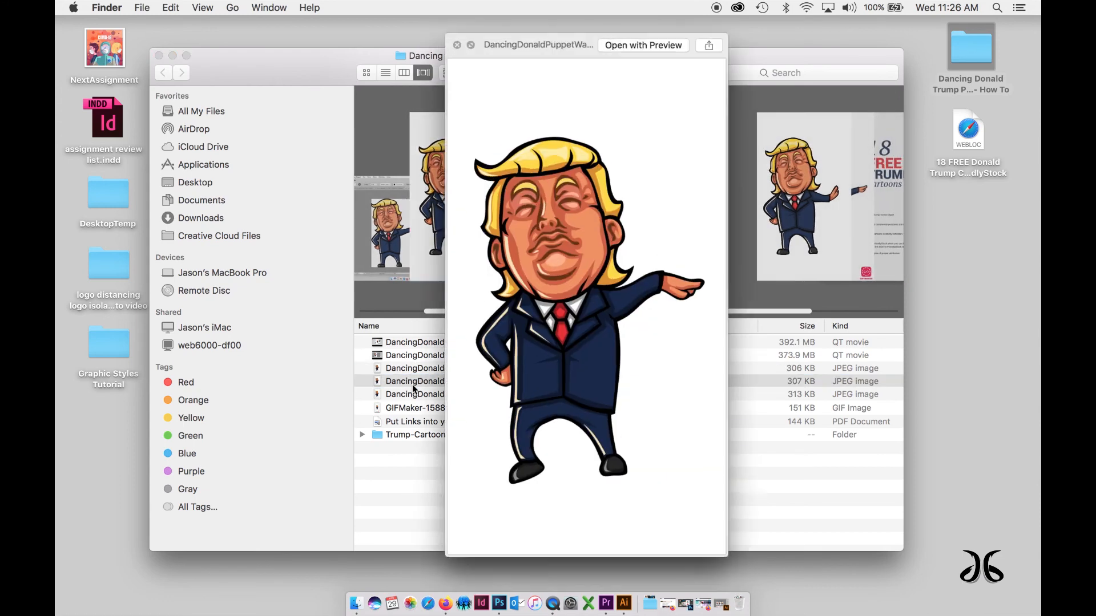
key("space")
left_click(412, 395)
key("space")
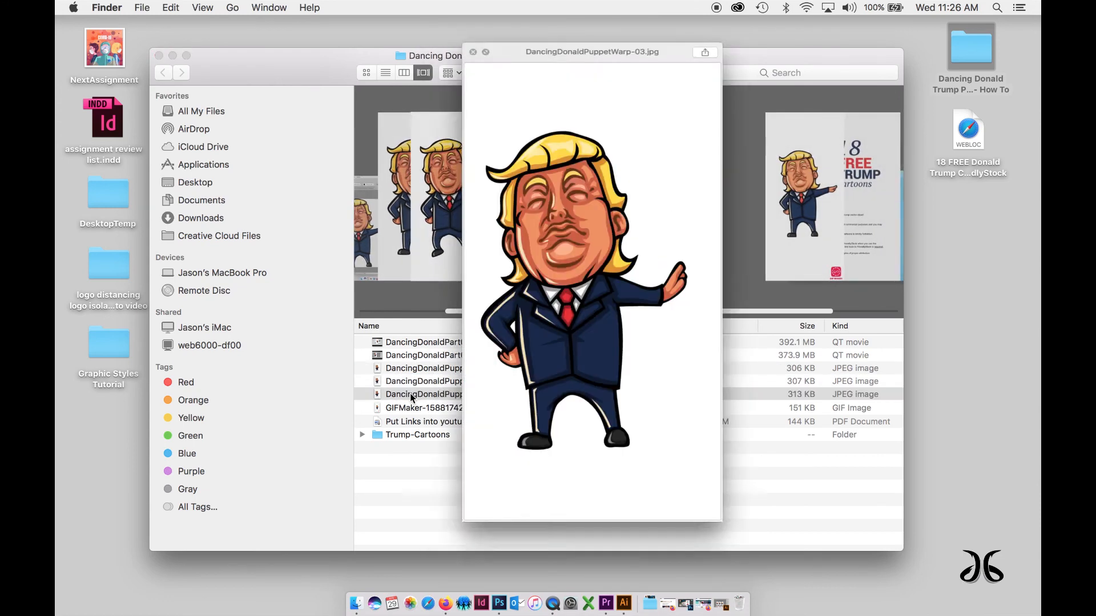
key("space")
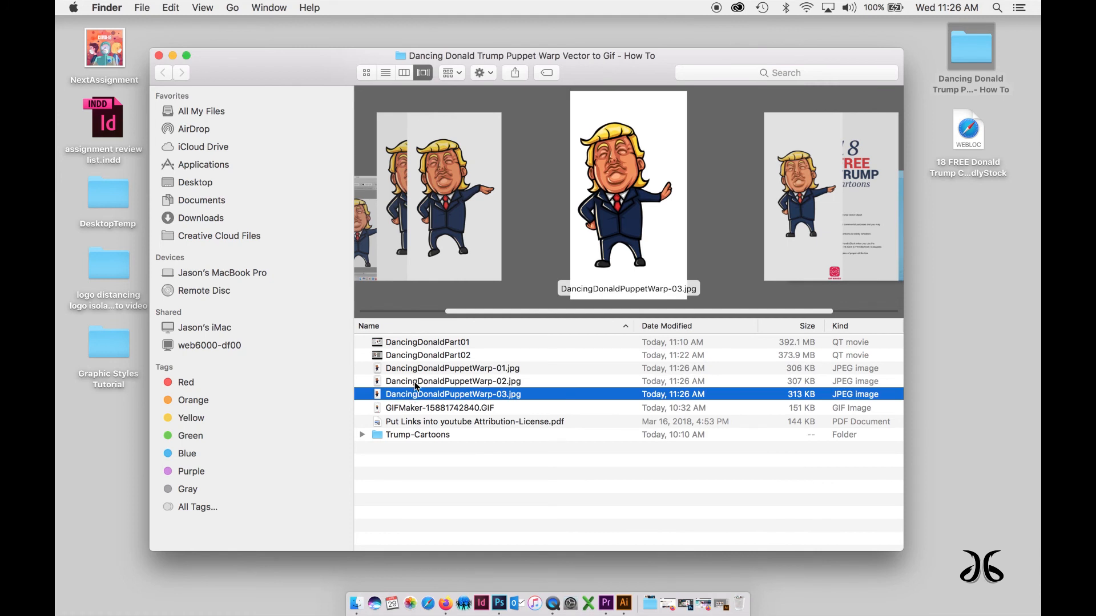
Select all three DancingDonaldPuppetWarp JPEGs and send them to the phone through AirDrop
left_click(416, 383, "shift")
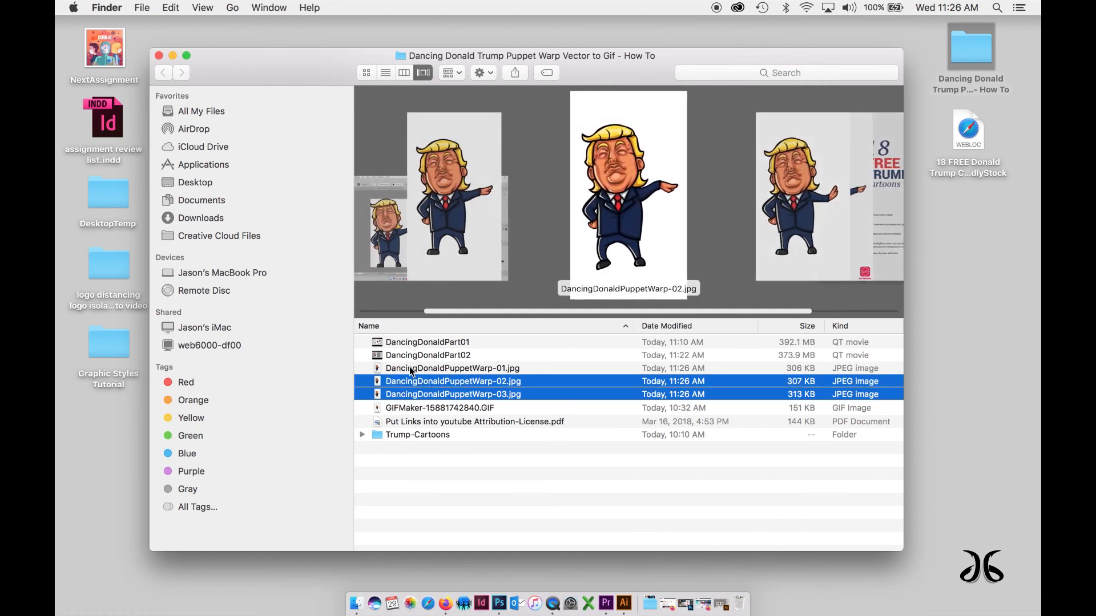
left_click(411, 370, "shift")
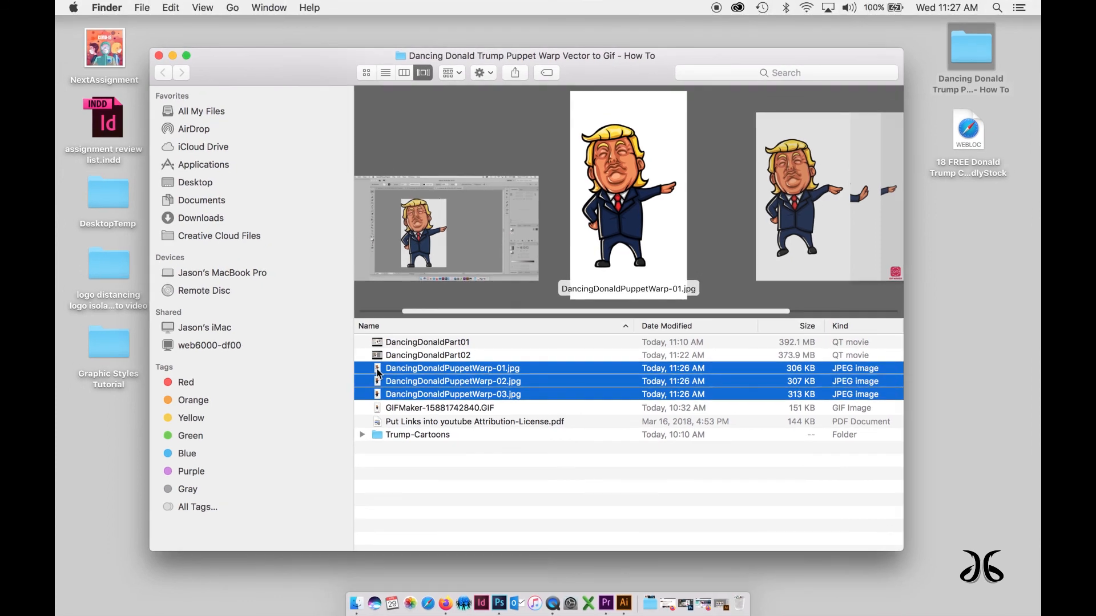
right_click(379, 374)
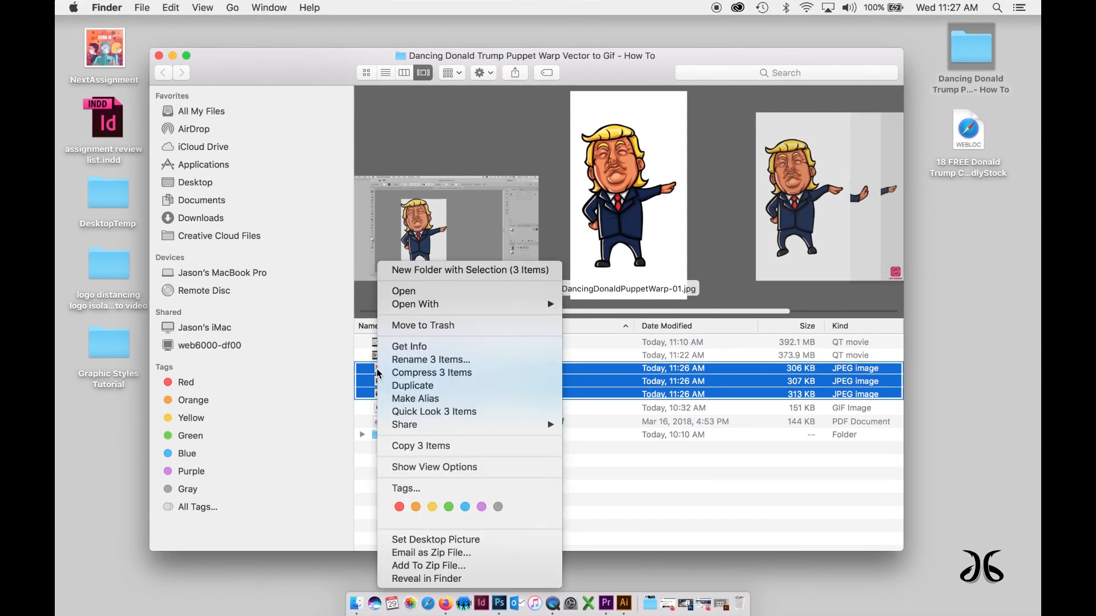
mouse_move(419, 427)
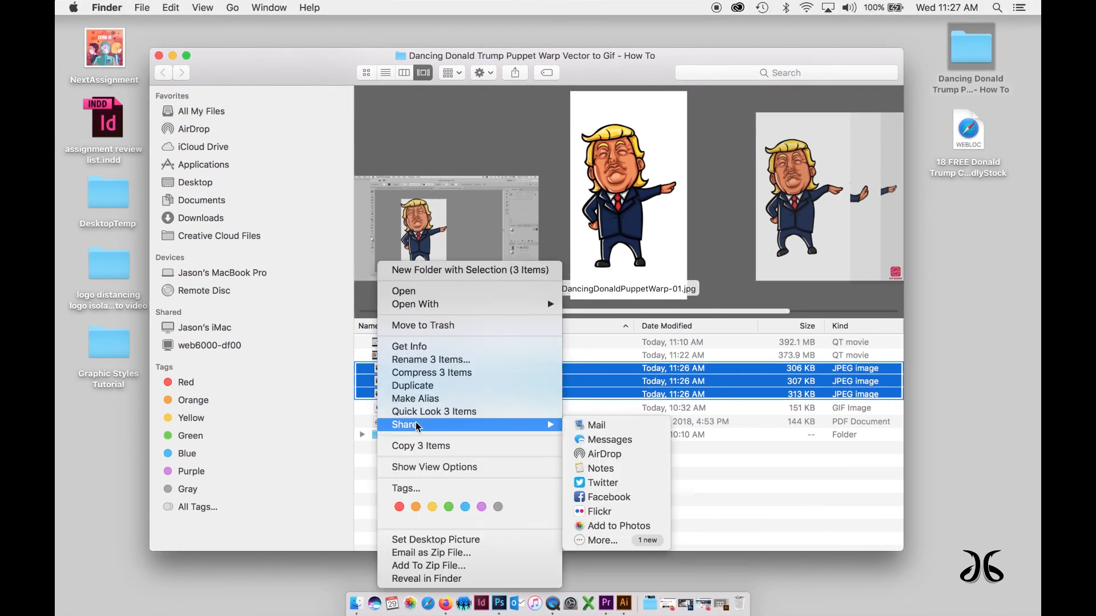
left_click(601, 454)
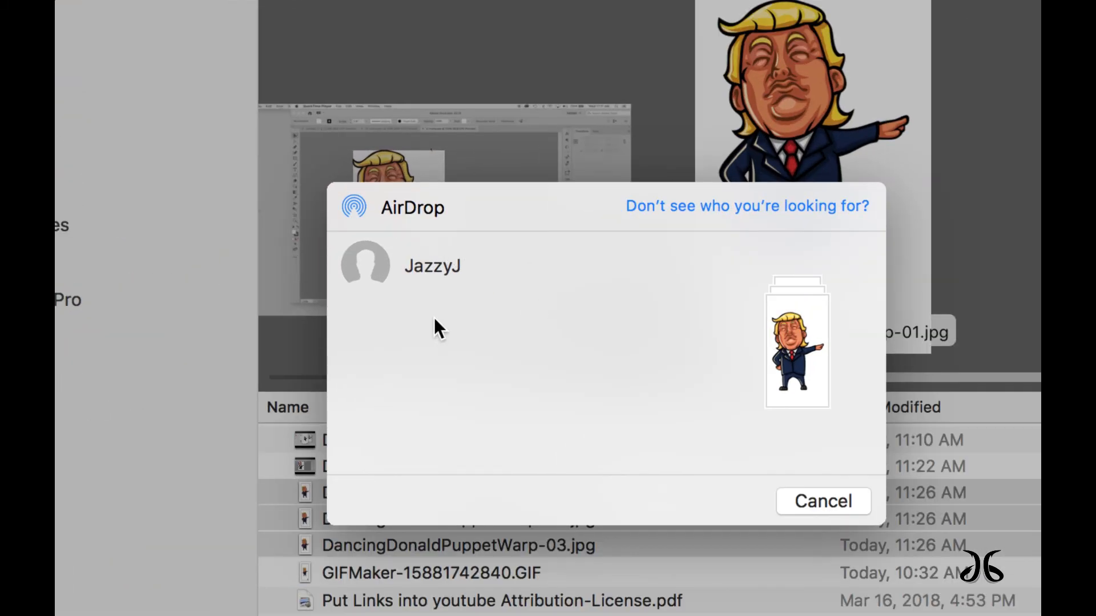
left_click(417, 269)
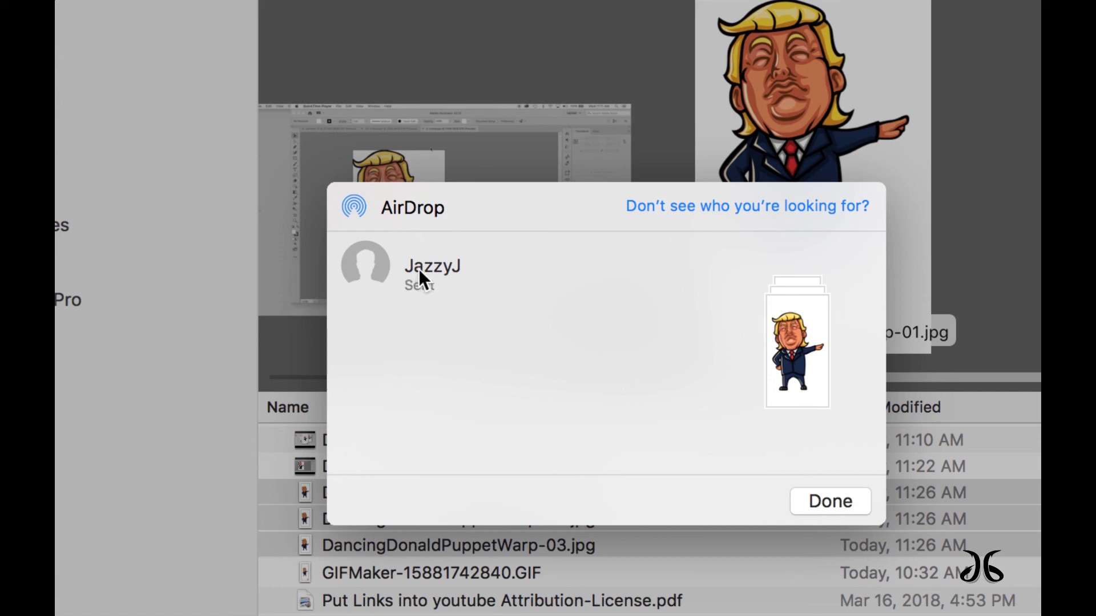
left_click(831, 501)
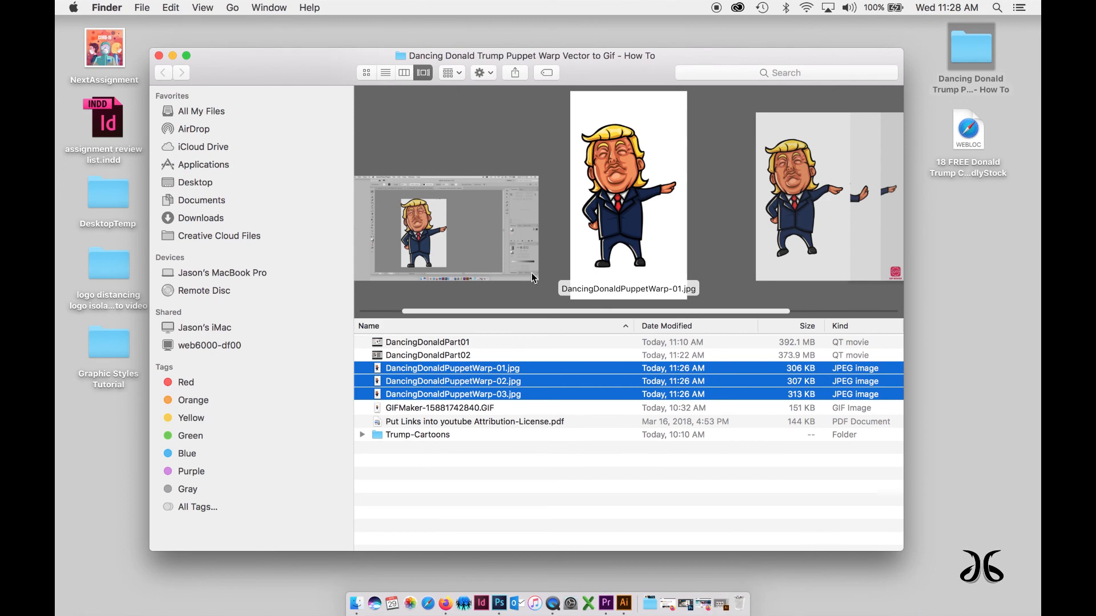
left_click_drag(293, 71, 280, 52)
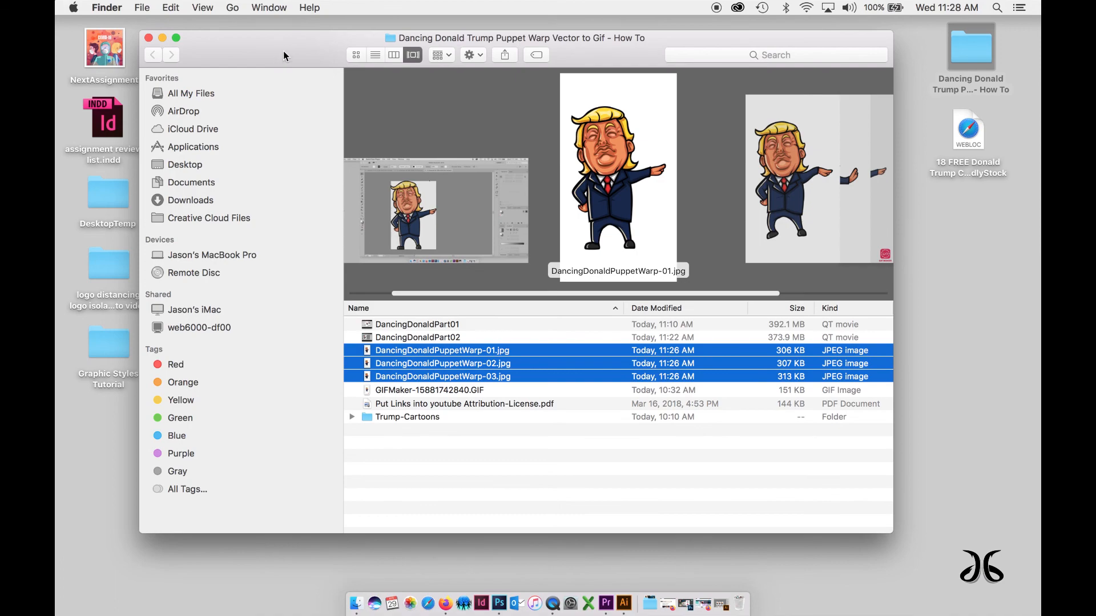
left_click(715, 9)
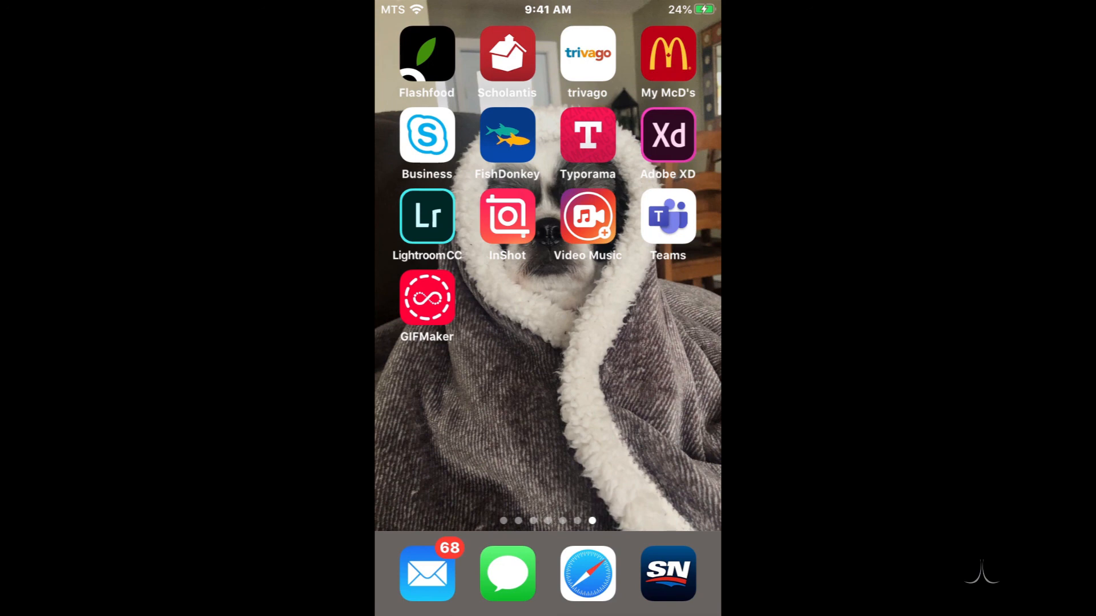
Open the GIFMaker app on the phone and back out of the previous project to its start screen
left_click(427, 297)
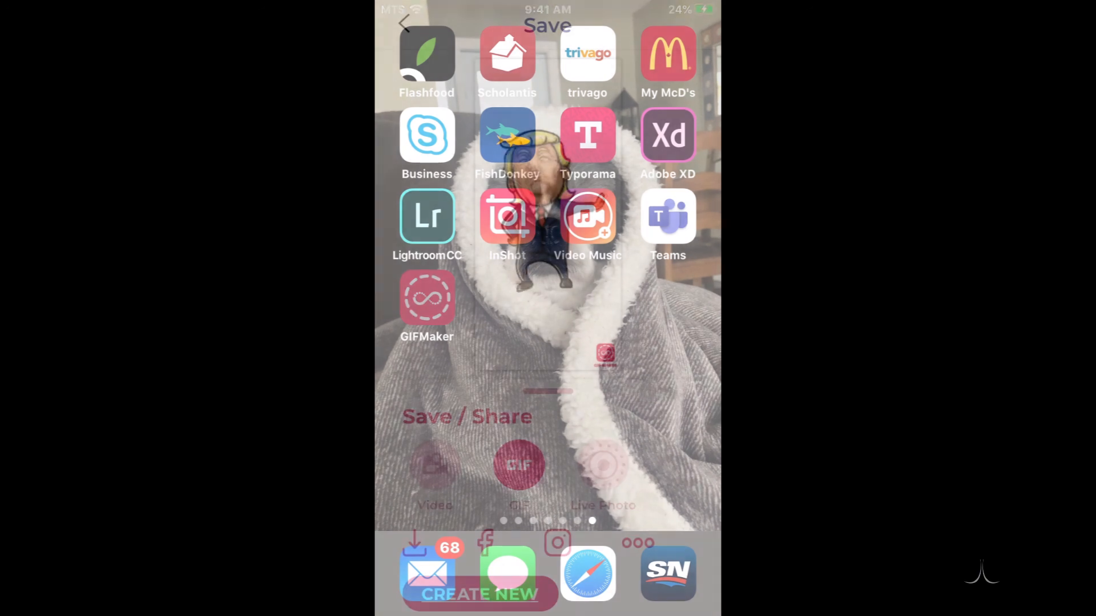
left_click(404, 24)
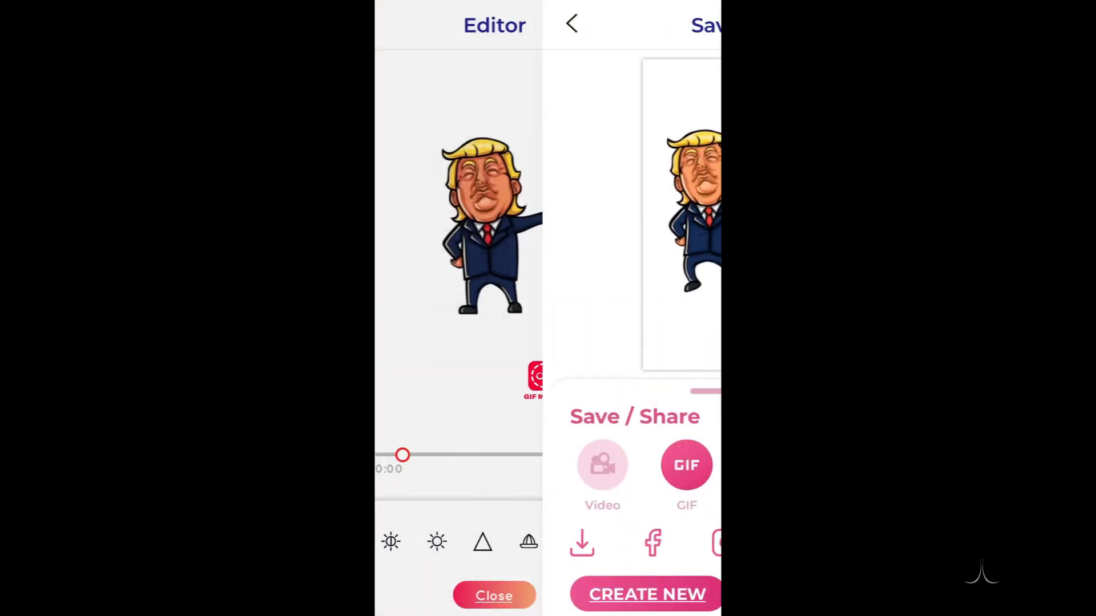
left_click(404, 23)
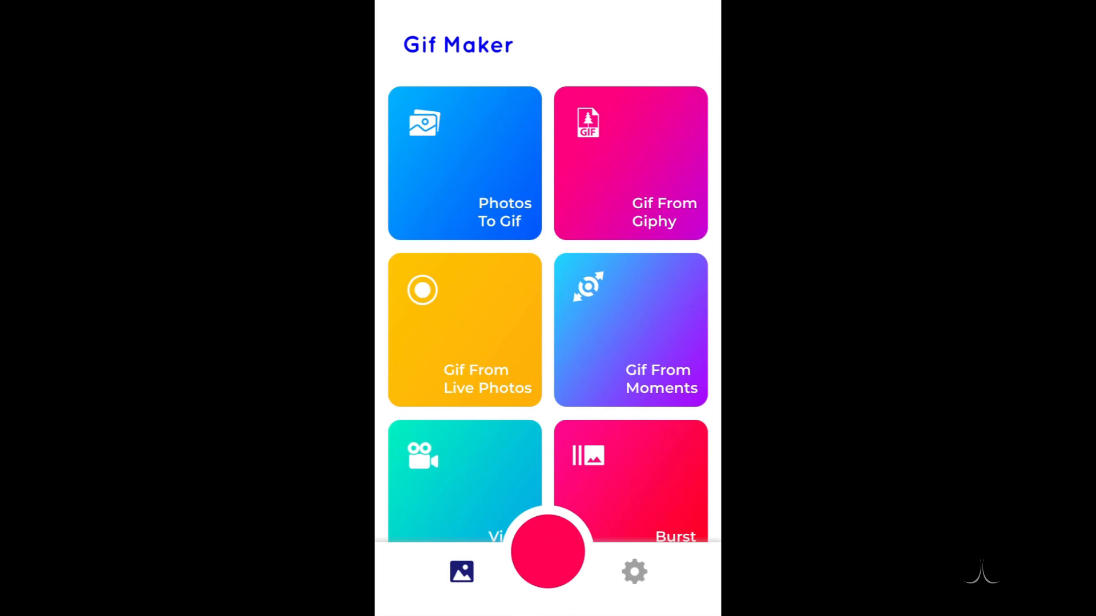
Start a Photos To Gif project with the first three Trump cartoon photos, in order, and continue to the editor
left_click(465, 164)
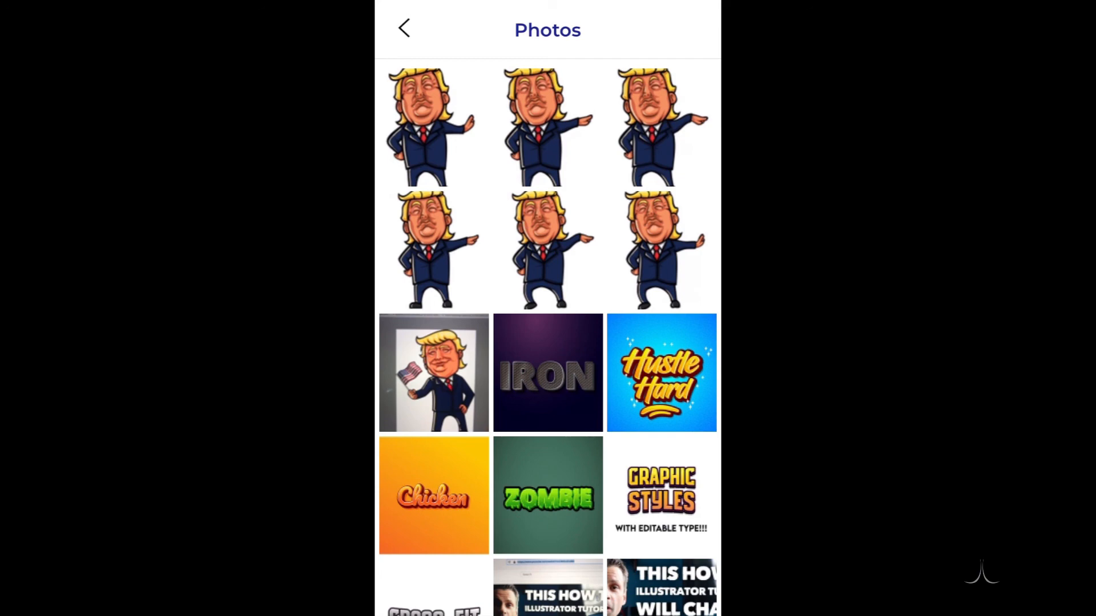
left_click(434, 127)
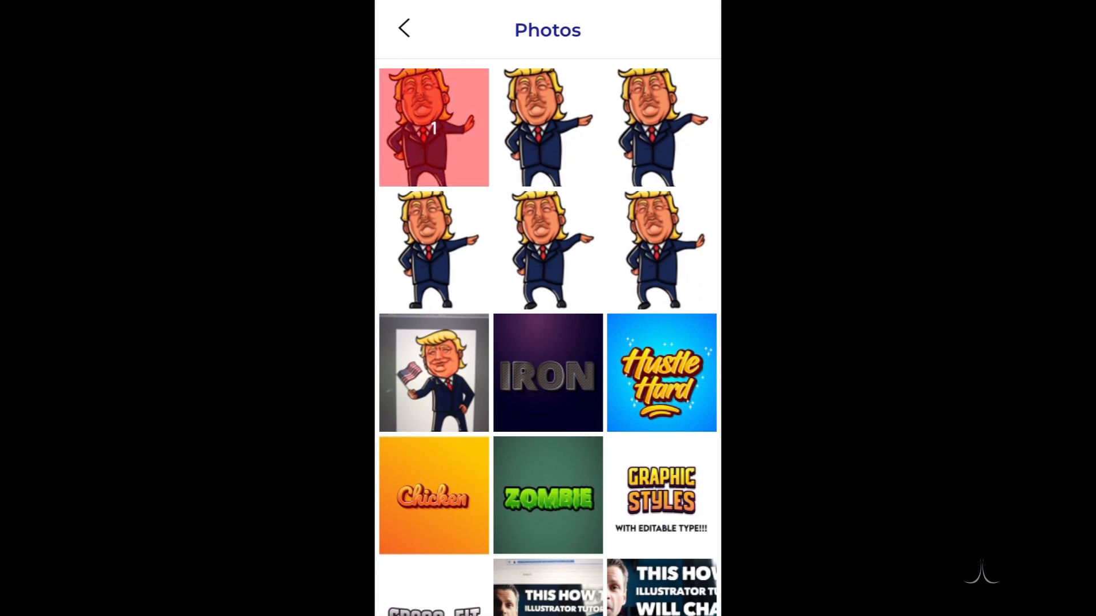
left_click(548, 127)
left_click(661, 127)
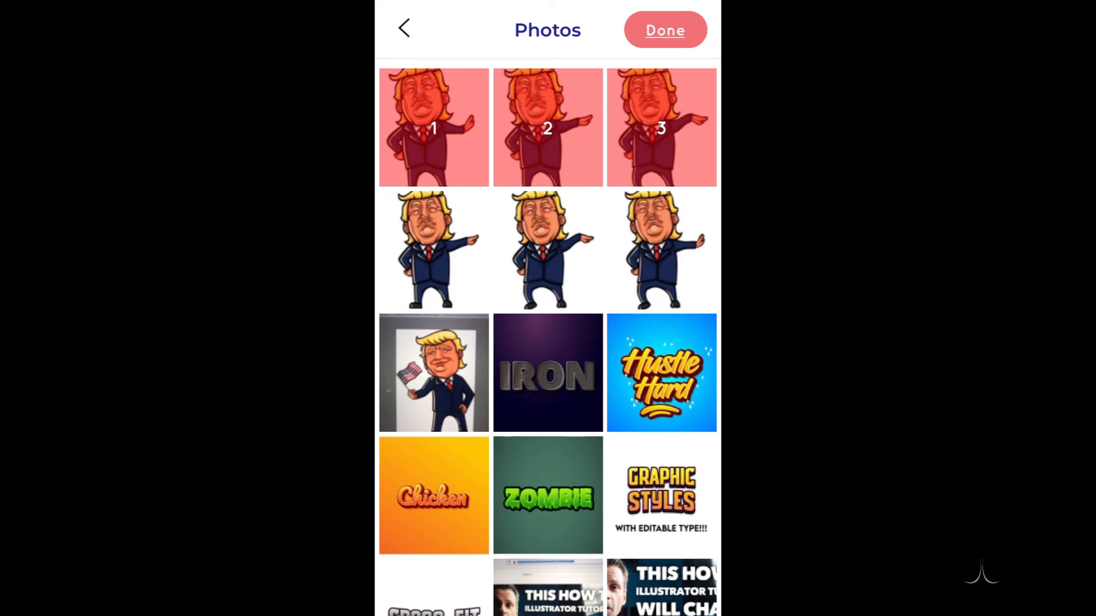
left_click(665, 30)
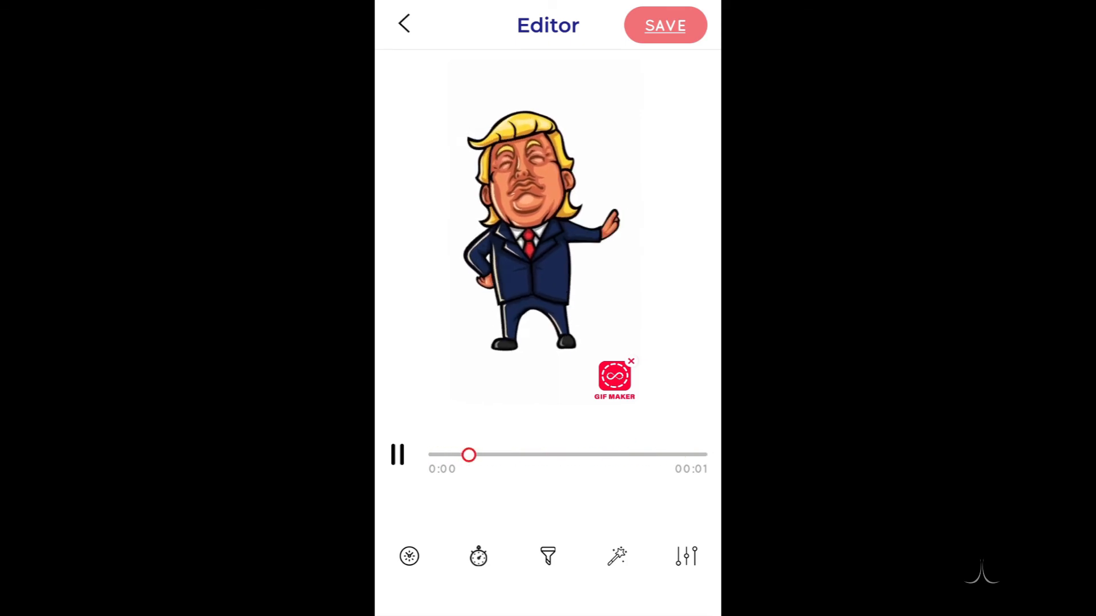
Open the image adjustments and try to remove the Gif Maker watermark from the animation
left_click(686, 557)
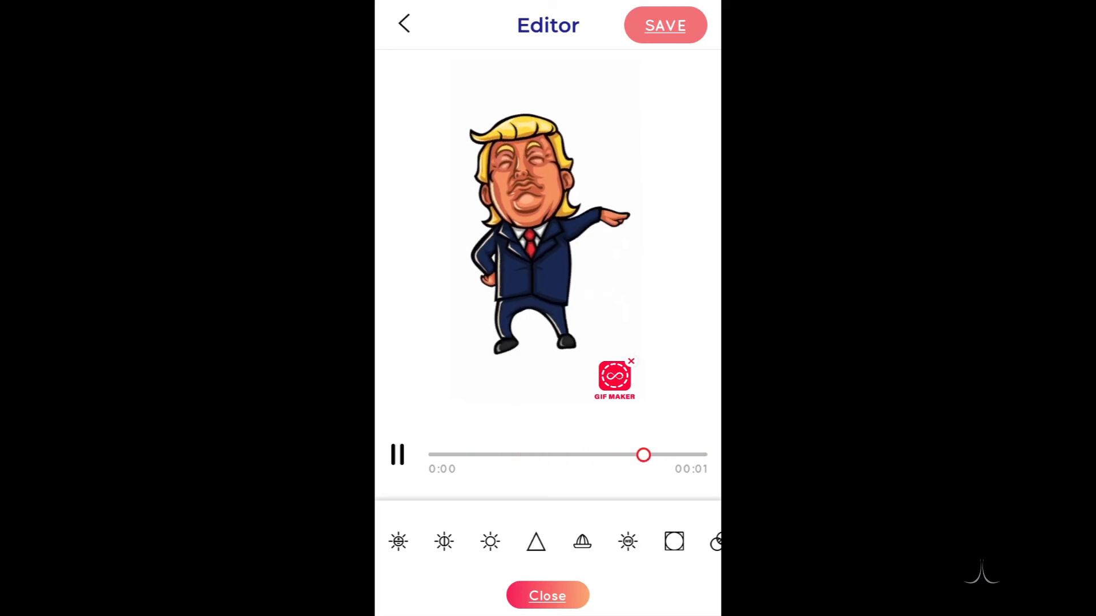
left_click(630, 362)
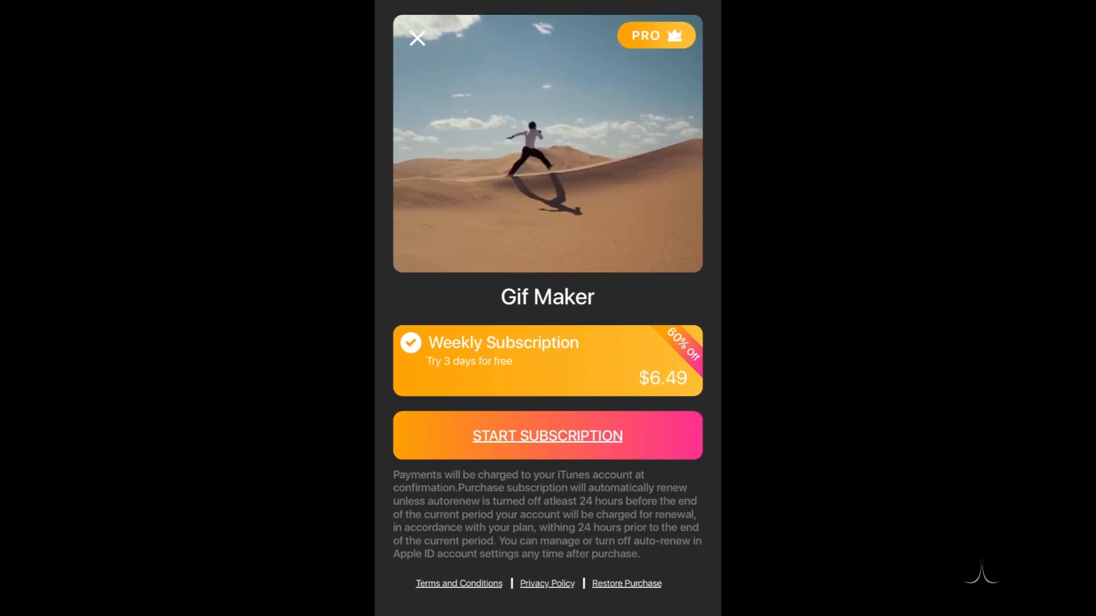
left_click(417, 38)
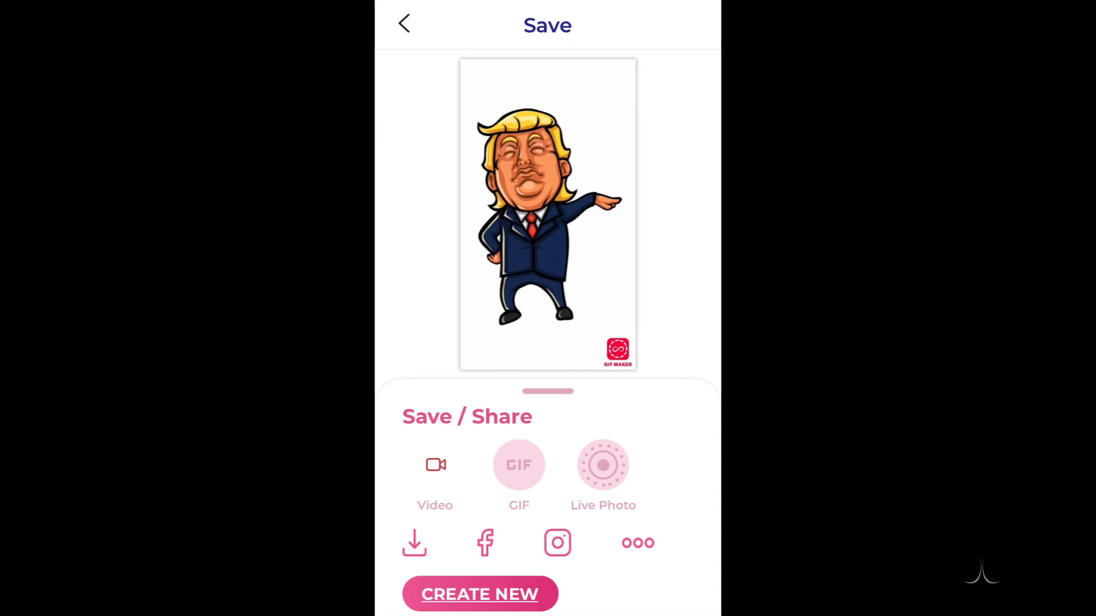
Choose GIF as the output format for saving the dancing cartoon animation
left_click(518, 465)
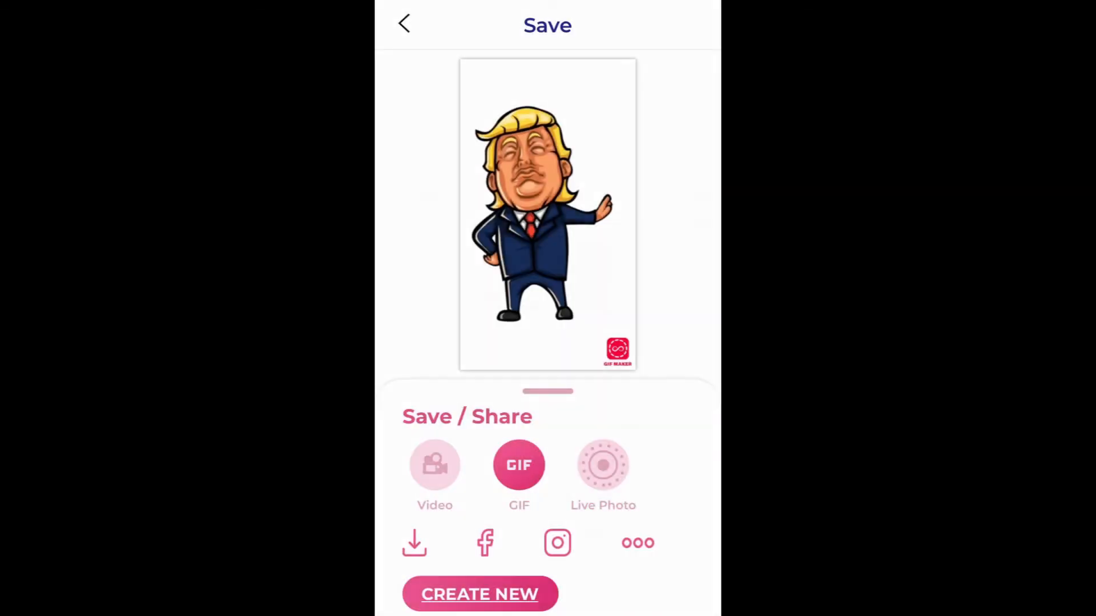